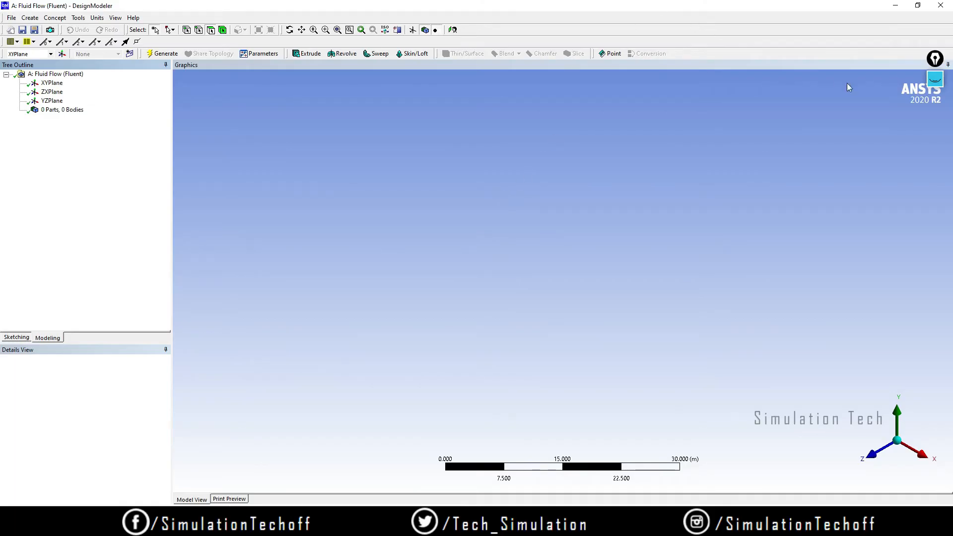
- Switch to the Workbench project window and show the properties of the Results cell
{"action": "left_click", "coordinate": [896, 5]}
{"action": "right_click", "coordinate": [191, 160]}
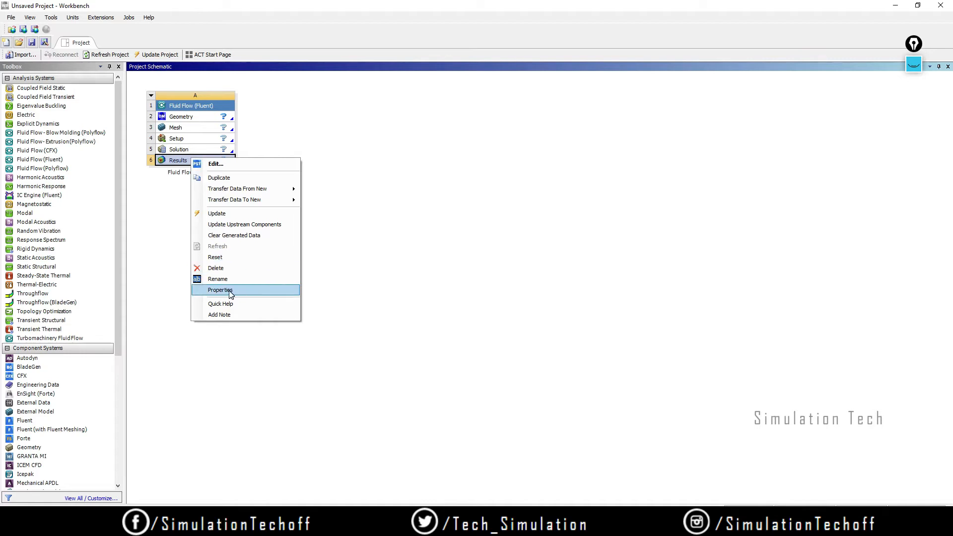
{"action": "left_click", "coordinate": [230, 291]}
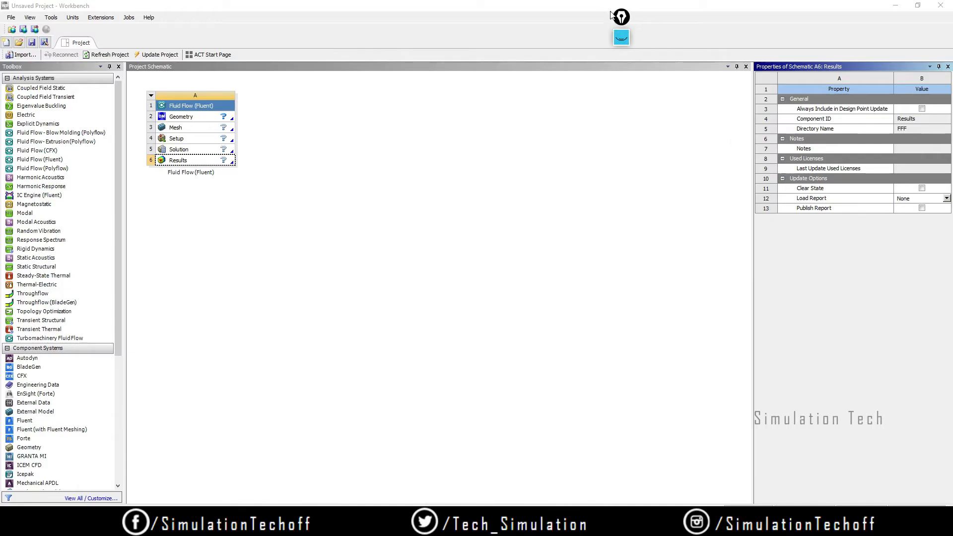
{"action": "left_click_drag", "start_coordinate": [621, 16], "coordinate": [678, 28]}
{"action": "left_click", "coordinate": [646, 201]}
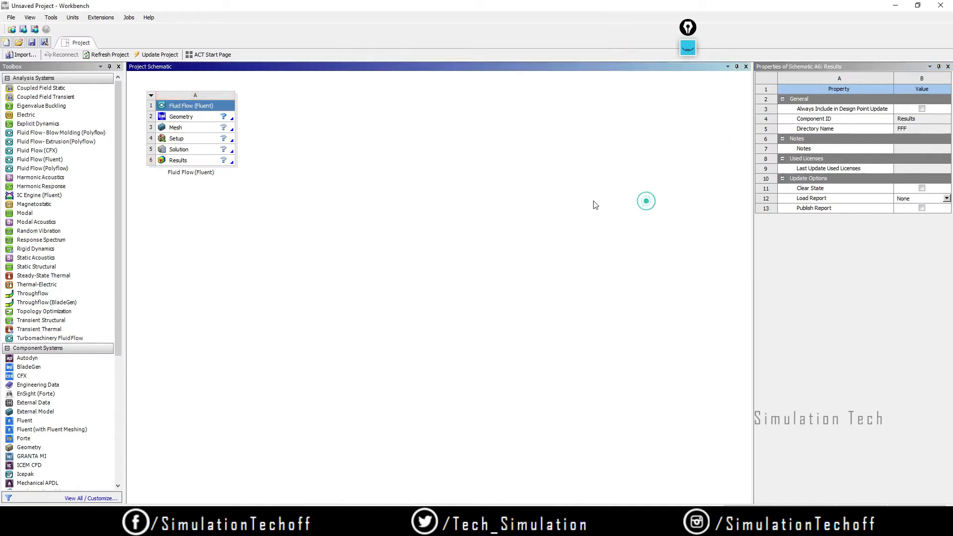
- Show the Geometry cell's properties and set its Analysis Type to 2D
{"action": "left_click", "coordinate": [182, 118]}
{"action": "right_click", "coordinate": [181, 121]}
{"action": "left_click", "coordinate": [240, 246]}
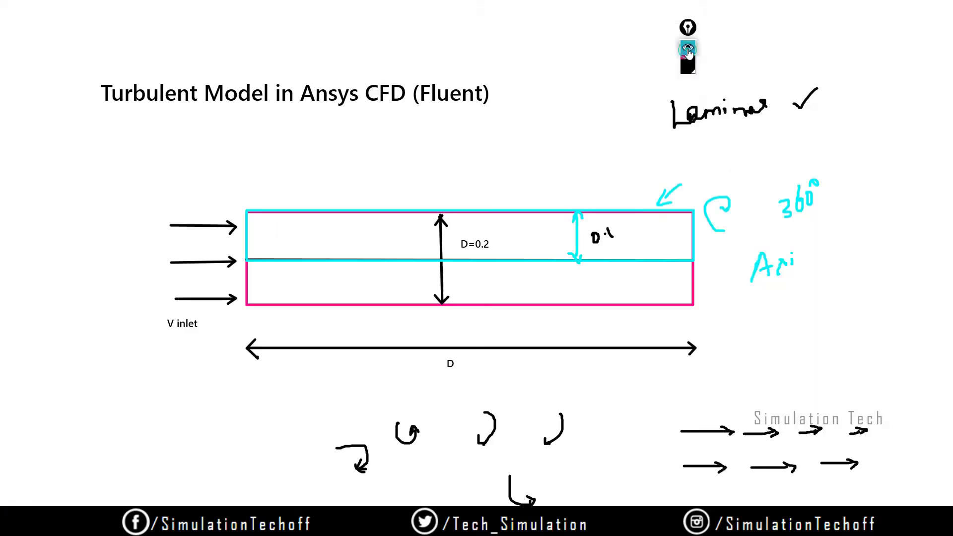
{"action": "left_click", "coordinate": [687, 48]}
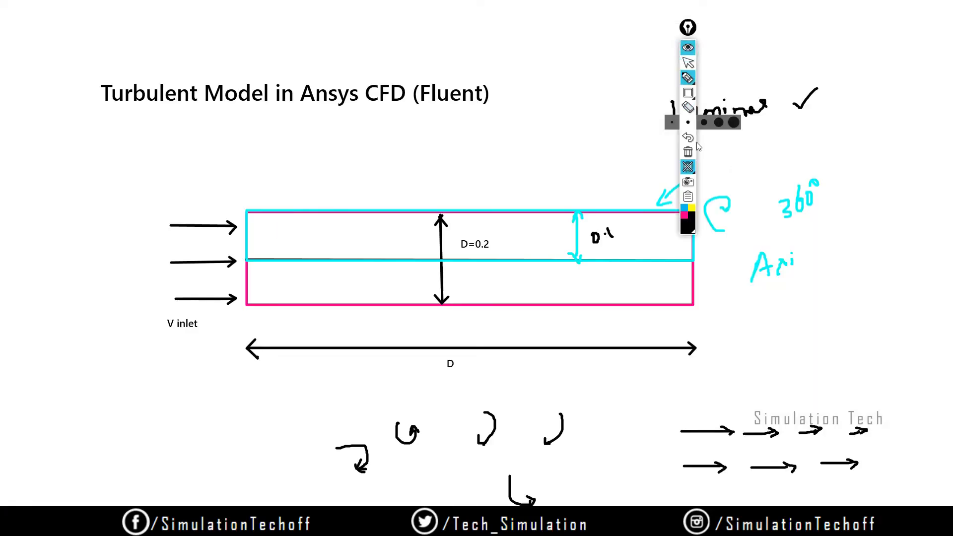
{"action": "left_click", "coordinate": [688, 48]}
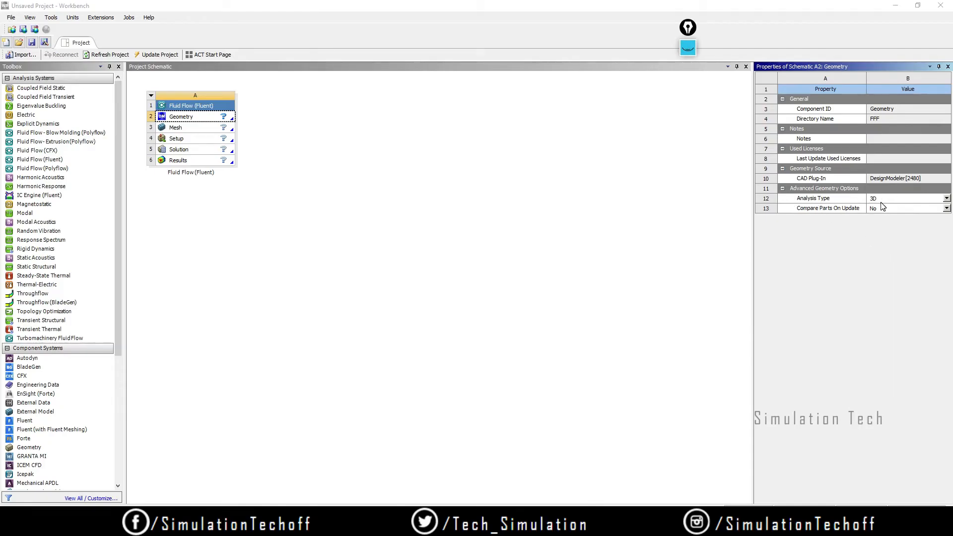
{"action": "left_click", "coordinate": [947, 198]}
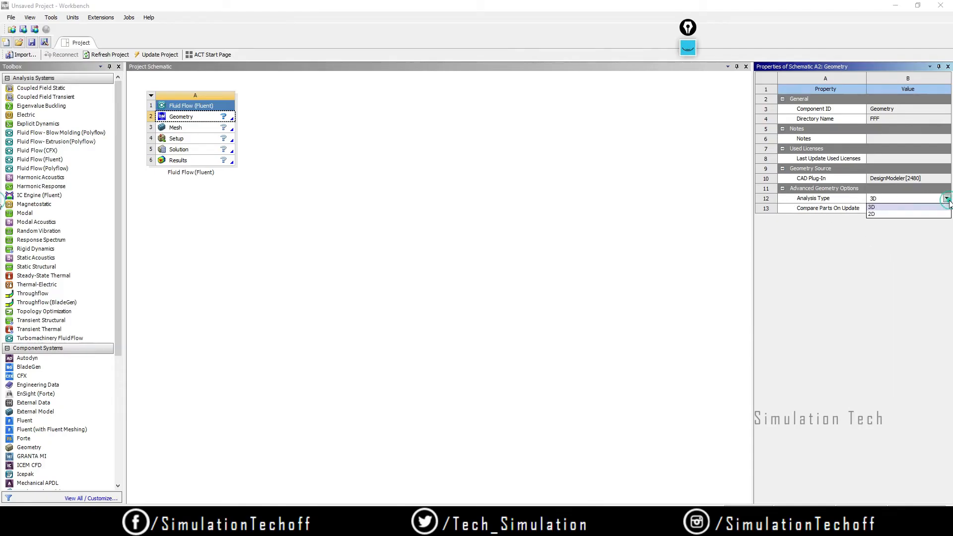
{"action": "left_click", "coordinate": [909, 215]}
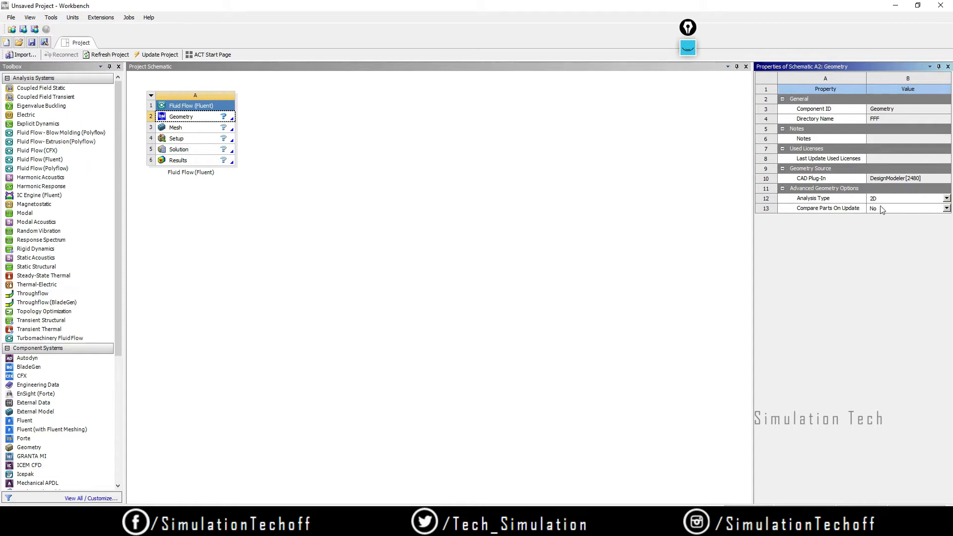
{"action": "left_click", "coordinate": [472, 178]}
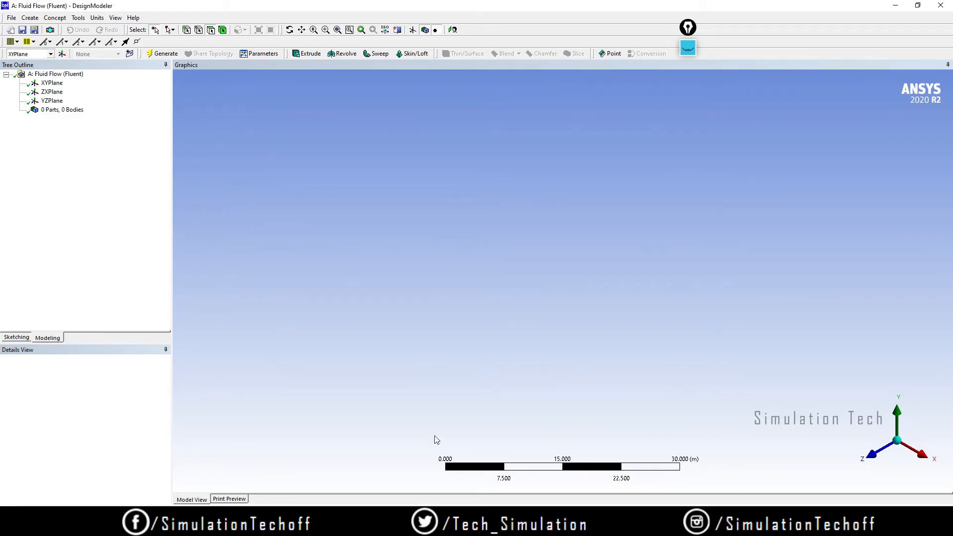
- Switch to the annotated pipe diagram and handwrite the unit m after the 0.2 diameter and the 0.1 radius
{"action": "left_click", "coordinate": [353, 523]}
{"action": "left_click", "coordinate": [689, 328]}
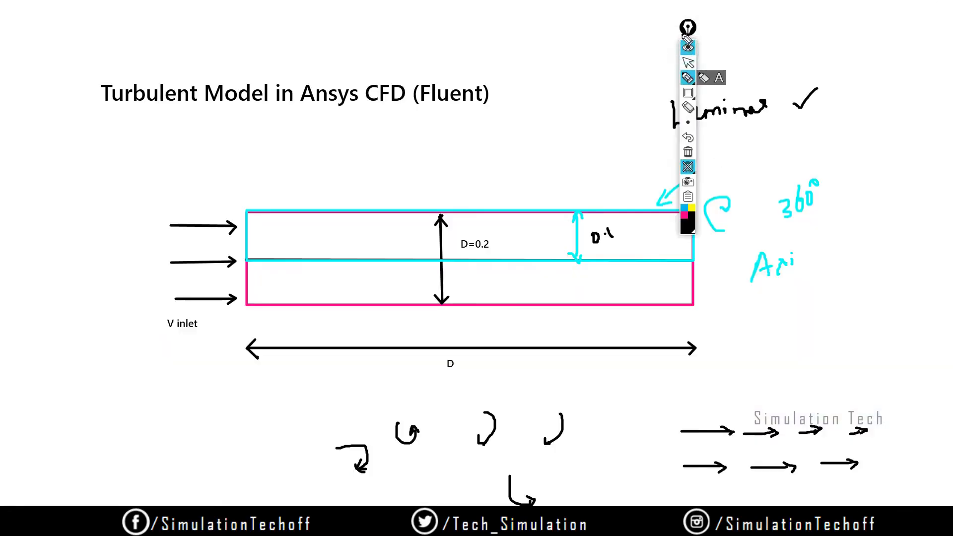
{"action": "left_click_drag", "start_coordinate": [688, 30], "coordinate": [885, 51]}
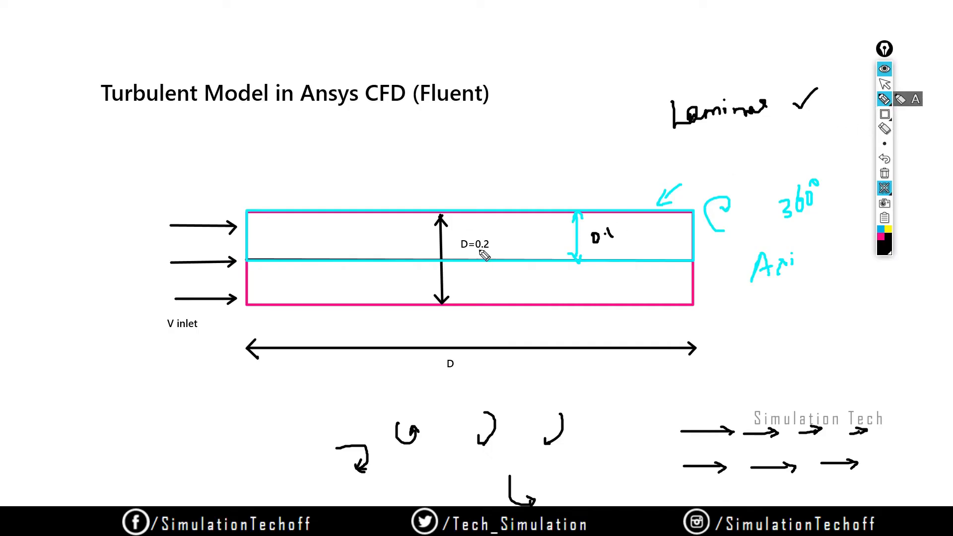
{"action": "left_click_drag", "start_coordinate": [492, 245], "coordinate": [505, 241]}
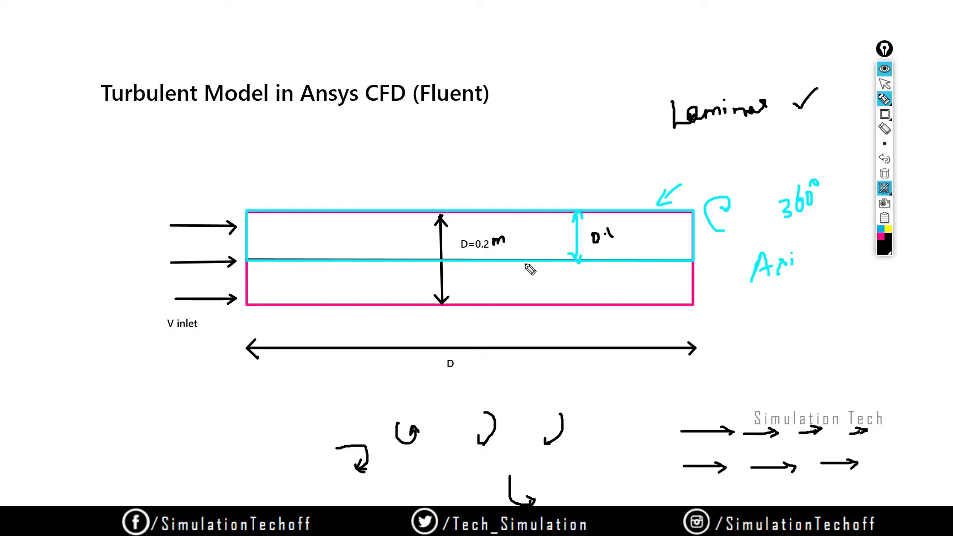
{"action": "left_click_drag", "start_coordinate": [618, 242], "coordinate": [632, 242]}
{"action": "left_click", "coordinate": [885, 83]}
{"action": "left_click", "coordinate": [884, 71]}
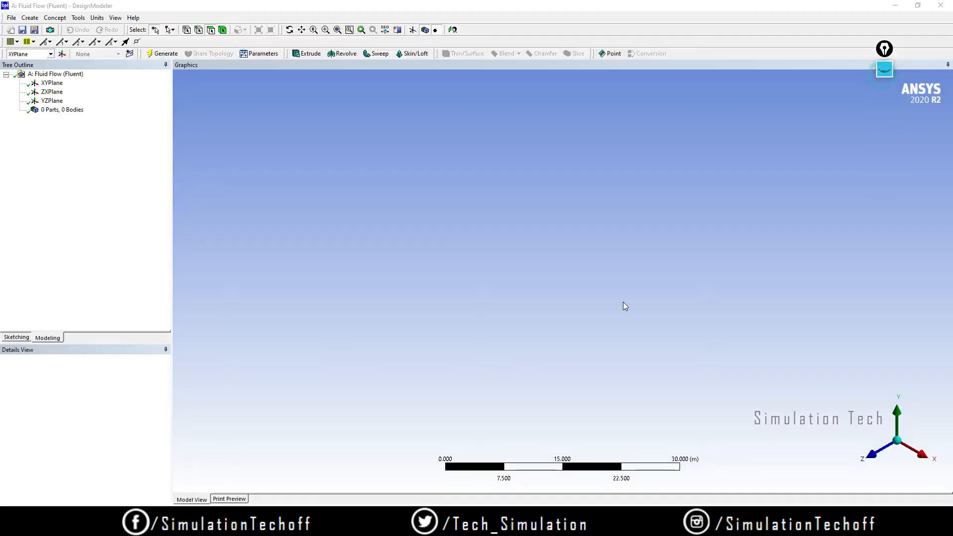
- Switch to DesignModeler, check the length unit setting, and select the XYPlane with the view facing it
{"action": "left_click", "coordinate": [97, 18]}
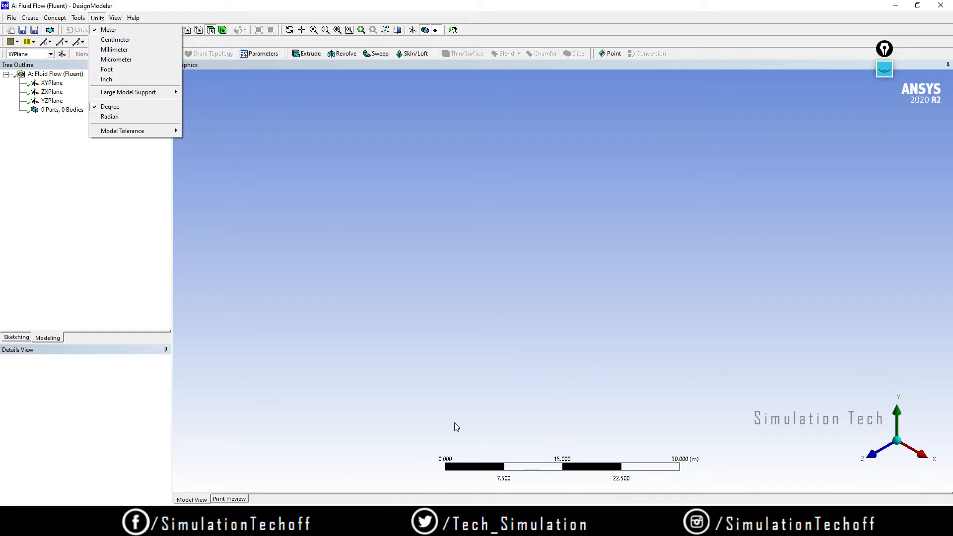
{"action": "left_click", "coordinate": [646, 305]}
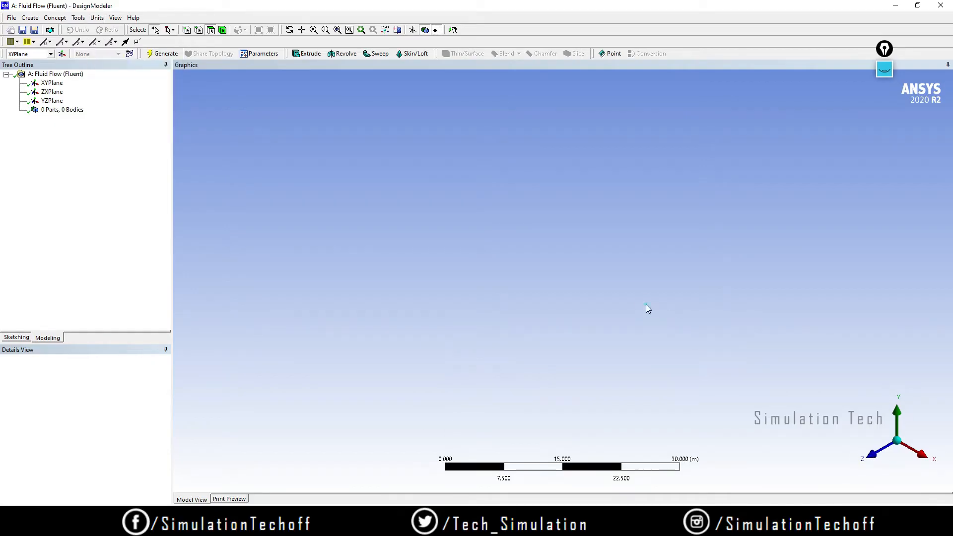
{"action": "left_click", "coordinate": [453, 29]}
{"action": "left_click", "coordinate": [49, 82]}
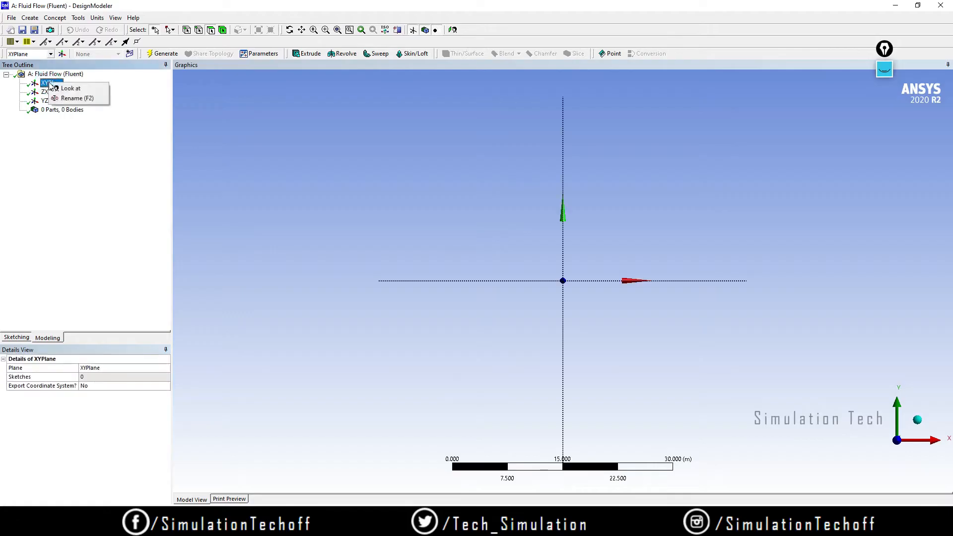
- Sketch a rectangle about 55 m by 19 m on the XYPlane, with one corner at the origin
{"action": "left_click", "coordinate": [16, 338]}
{"action": "left_click", "coordinate": [56, 132]}
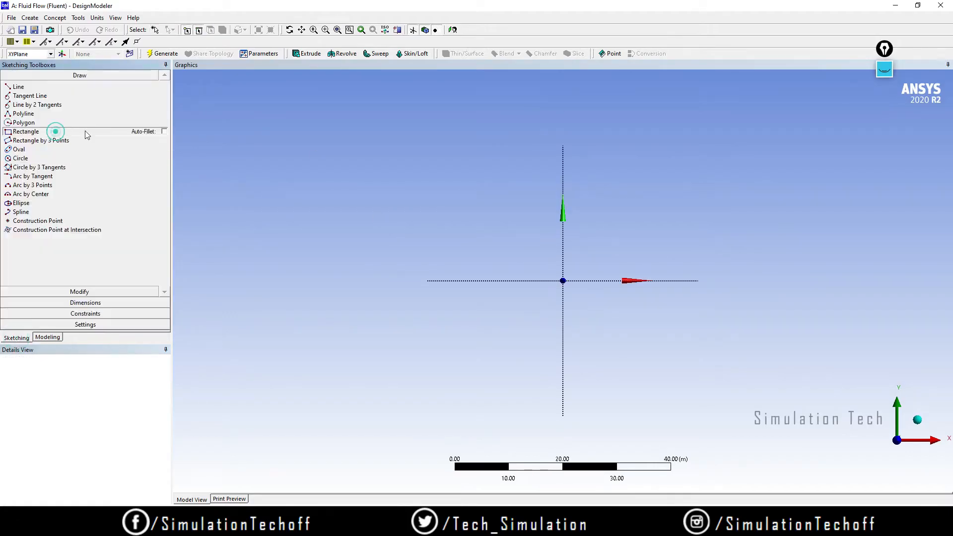
{"action": "left_click", "coordinate": [564, 281]}
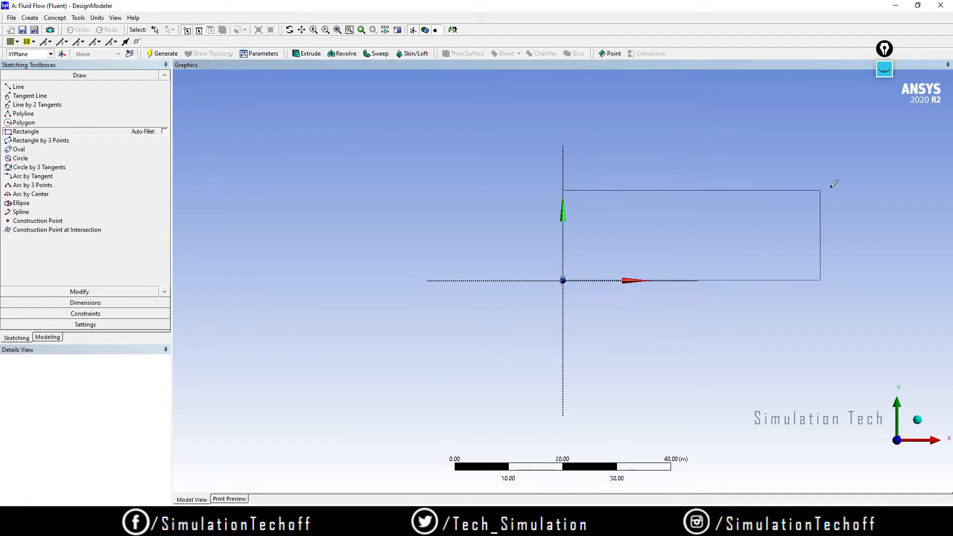
{"action": "left_click", "coordinate": [859, 178]}
{"action": "scroll", "coordinate": [757, 322], "scroll_direction": "down", "scroll_amount": 1}
{"action": "middle_click_drag", "start_coordinate": [760, 322], "coordinate": [602, 337], "text": "ctrl"}
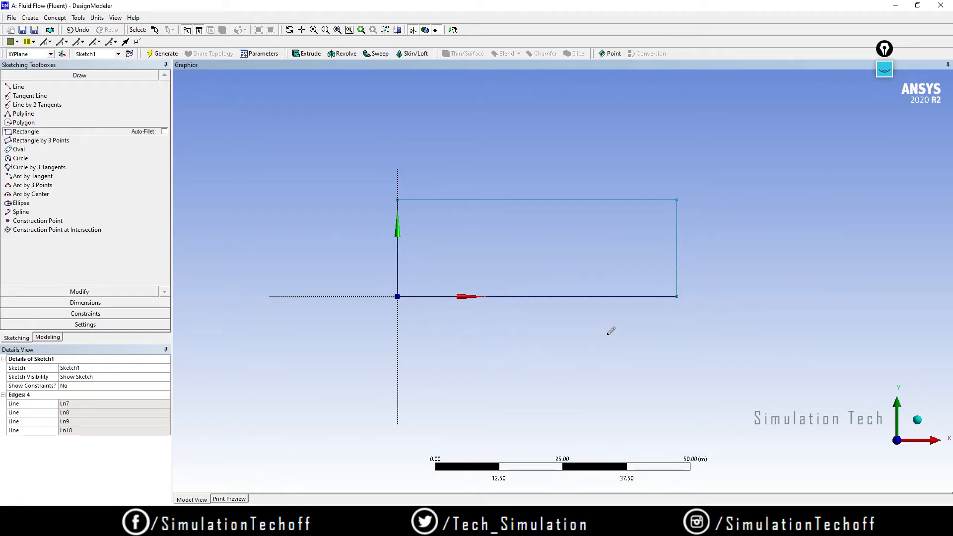
- Dimension the rectangle's height along the Y axis and its length along the upper edge with General dimensions
{"action": "left_click", "coordinate": [114, 303]}
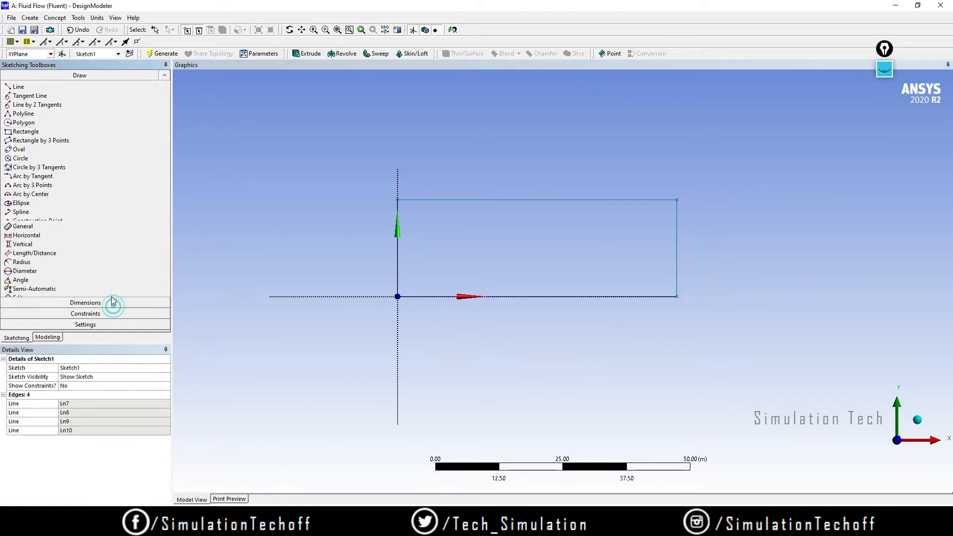
{"action": "left_click", "coordinate": [397, 272]}
{"action": "left_click", "coordinate": [370, 266]}
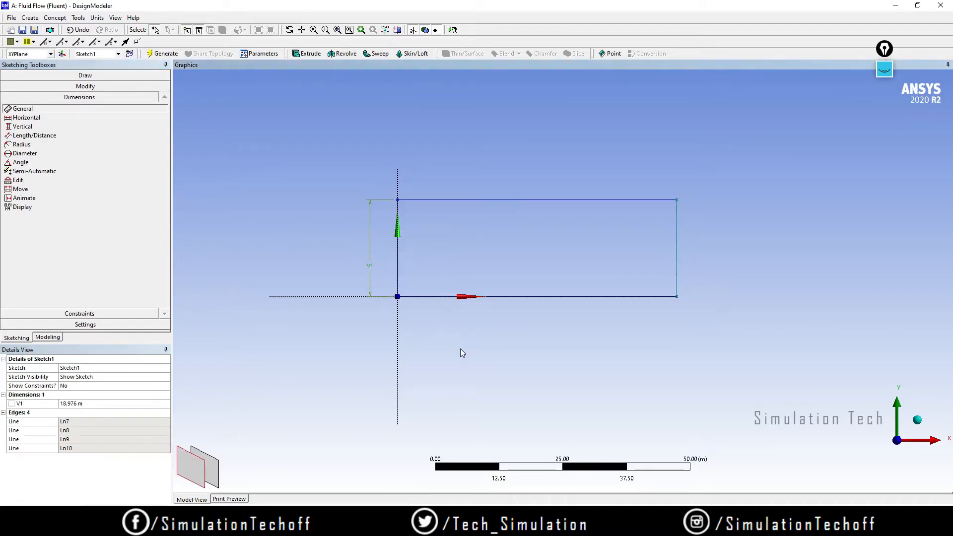
{"action": "left_click", "coordinate": [492, 199]}
{"action": "left_click", "coordinate": [493, 177]}
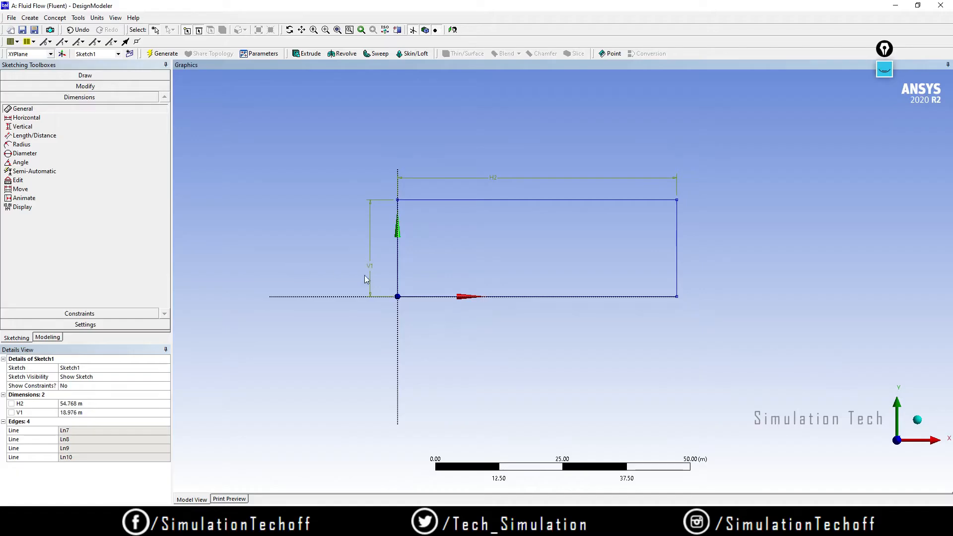
- Set the rectangle's vertical dimension V1 to 0.1 m
{"action": "left_click", "coordinate": [91, 406]}
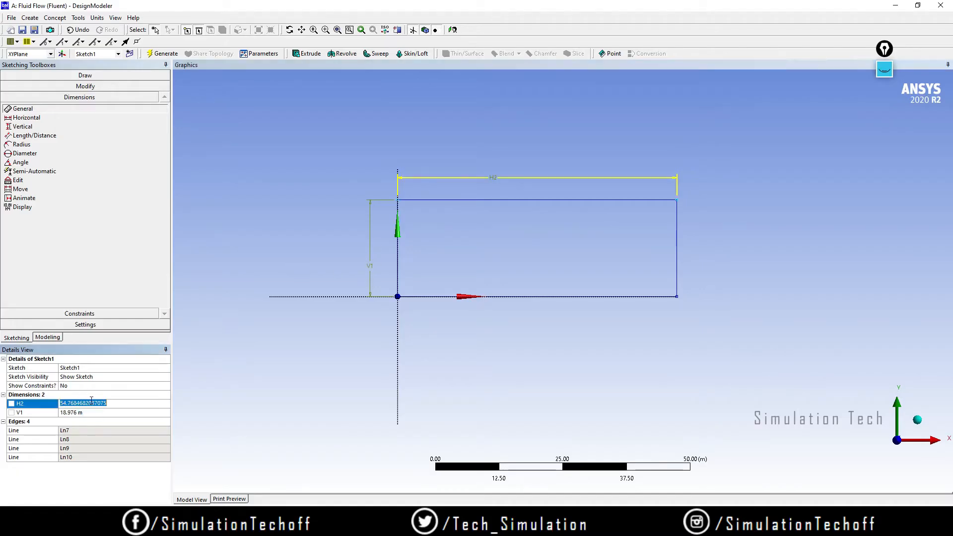
{"action": "left_click", "coordinate": [99, 413]}
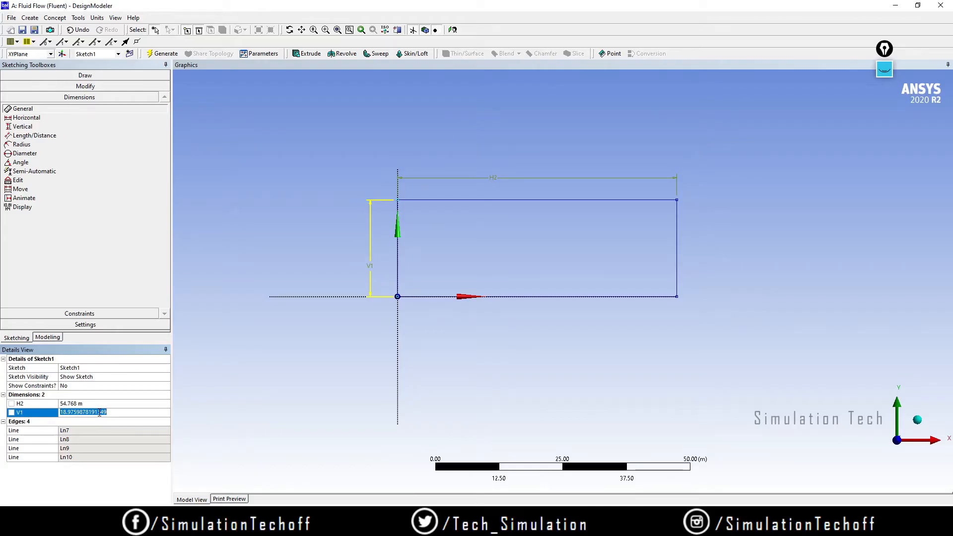
{"action": "type", "text": "0.1"}
{"action": "key", "text": "Return"}
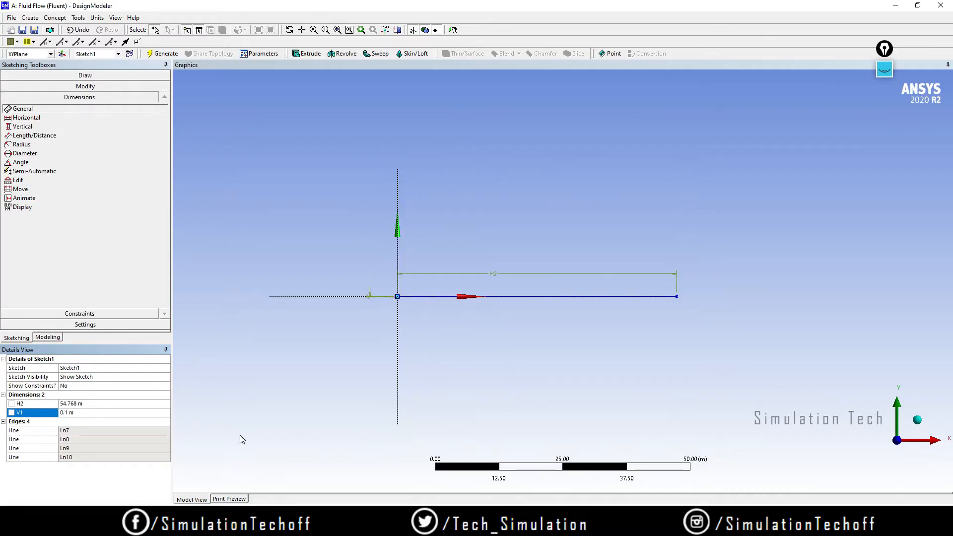
- Switch to the annotated pipe diagram and handwrite "= 8 m" beside the pipe length label D
{"action": "left_click", "coordinate": [104, 403]}
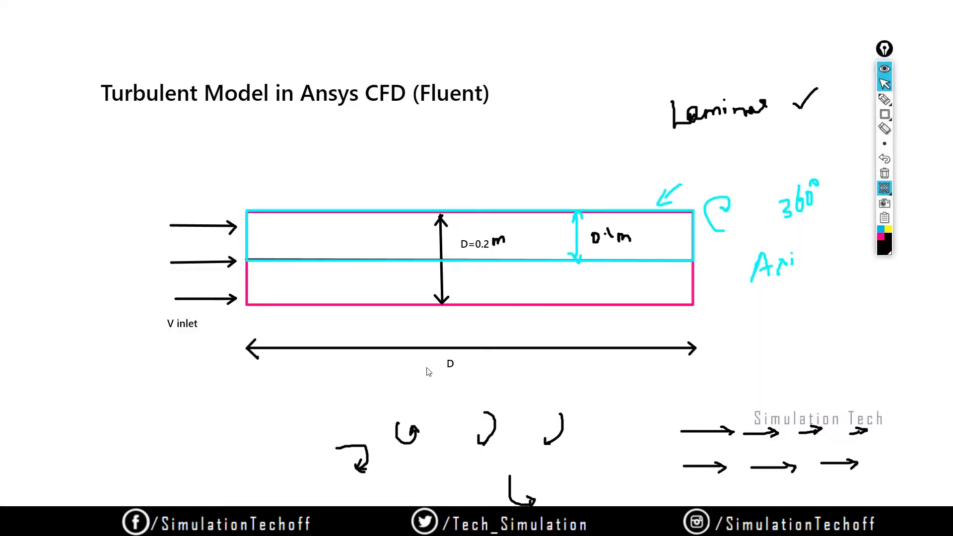
{"action": "left_click", "coordinate": [885, 99]}
{"action": "left_click", "coordinate": [465, 365]}
{"action": "mouse_move", "coordinate": [494, 360]}
{"action": "left_mouse_down"}
{"action": "mouse_move", "coordinate": [496, 372]}
{"action": "mouse_move", "coordinate": [517, 368]}
{"action": "left_mouse_up"}
{"action": "left_click", "coordinate": [884, 69]}
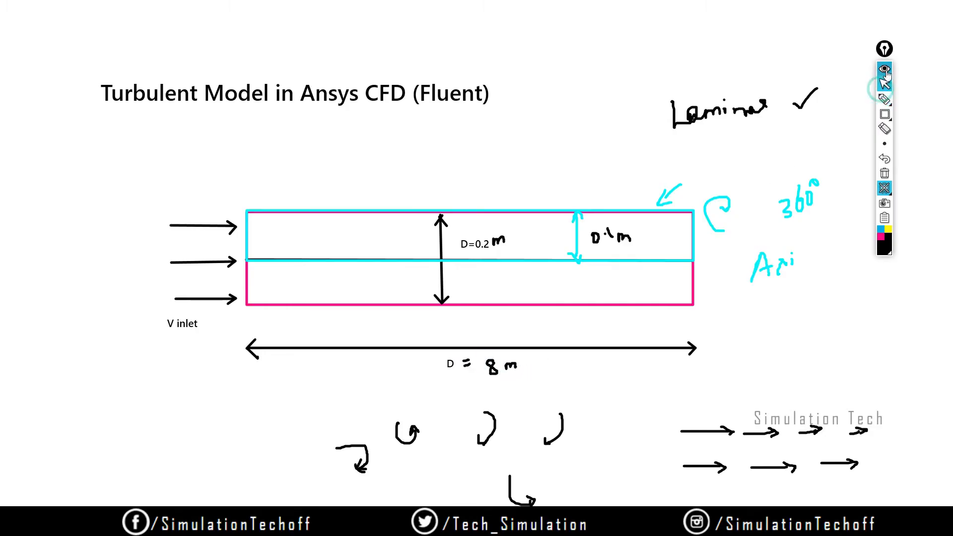
- Back in DesignModeler, set the rectangle's horizontal dimension H2 to 8 m
{"action": "left_click", "coordinate": [99, 403]}
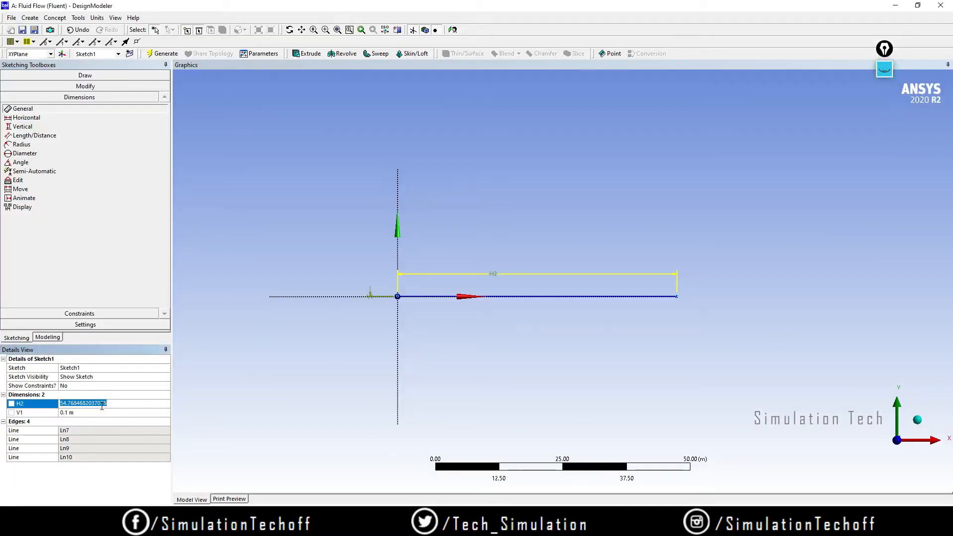
{"action": "type", "text": "8"}
{"action": "key", "text": "Return"}
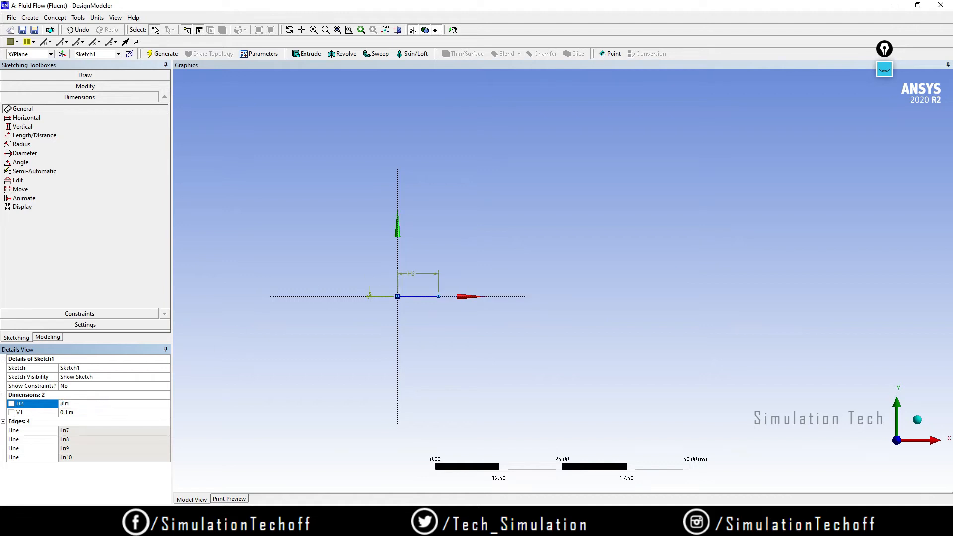
{"action": "left_click", "coordinate": [453, 30]}
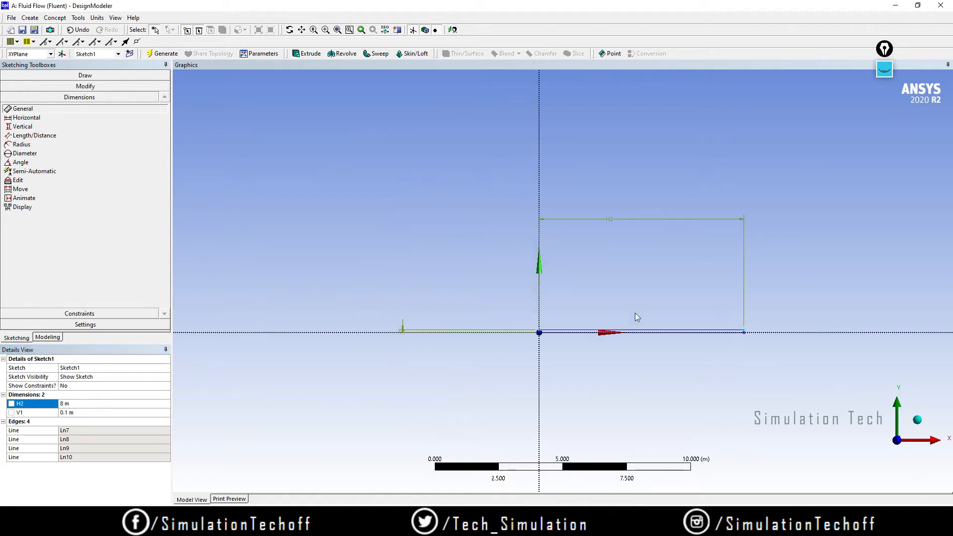
- Delete the horizontal dimension H2 and the vertical dimension V1 from the rectangle sketch
{"action": "right_click", "coordinate": [39, 409]}
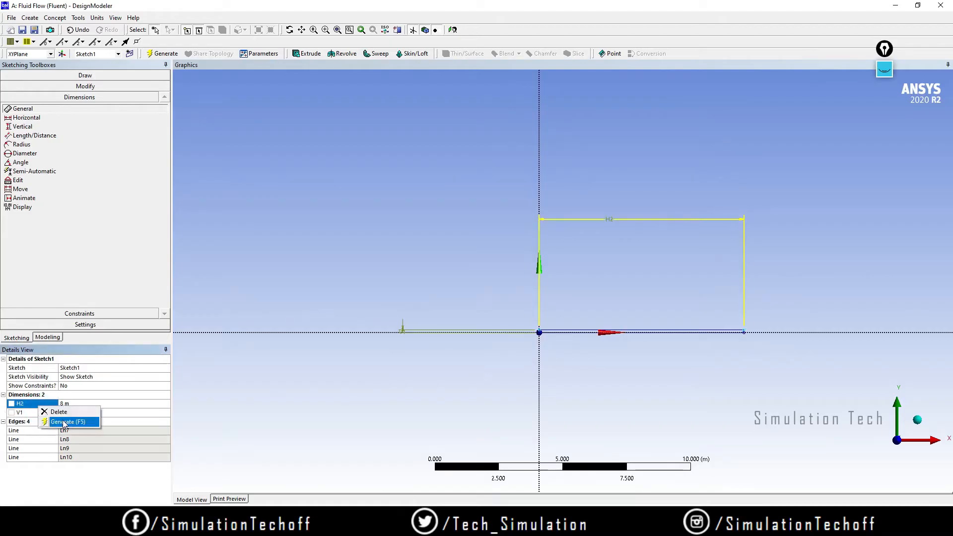
{"action": "left_click", "coordinate": [69, 419]}
{"action": "left_click", "coordinate": [44, 407]}
{"action": "right_click", "coordinate": [44, 406]}
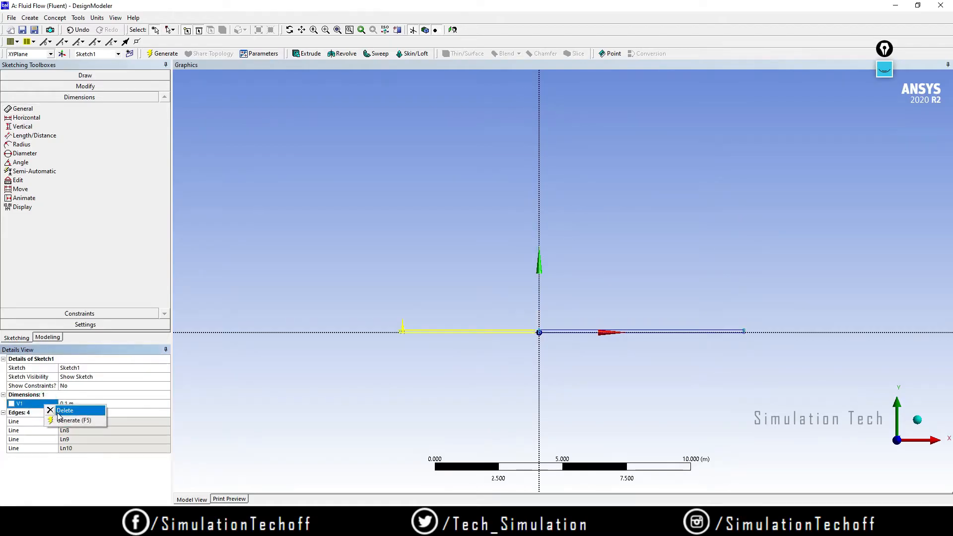
{"action": "left_click", "coordinate": [72, 417]}
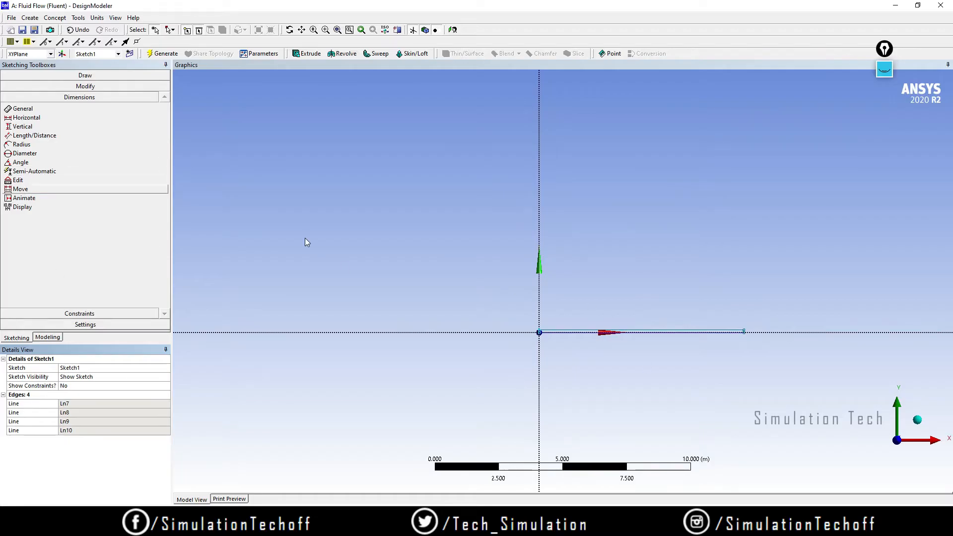
{"action": "left_click", "coordinate": [452, 30]}
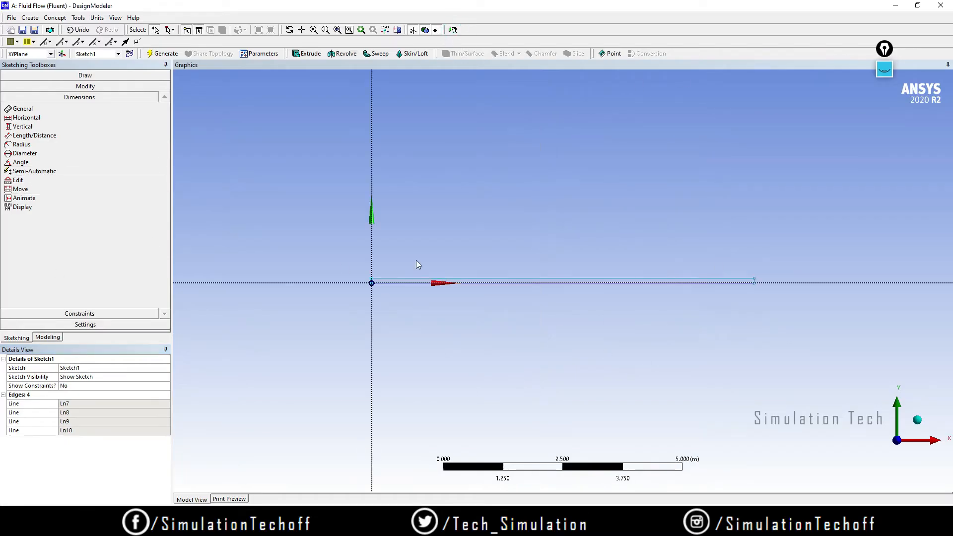
{"action": "scroll", "coordinate": [518, 304], "scroll_direction": "up", "scroll_amount": 4}
{"action": "middle_click_drag", "start_coordinate": [349, 316], "coordinate": [360, 304], "text": "ctrl"}
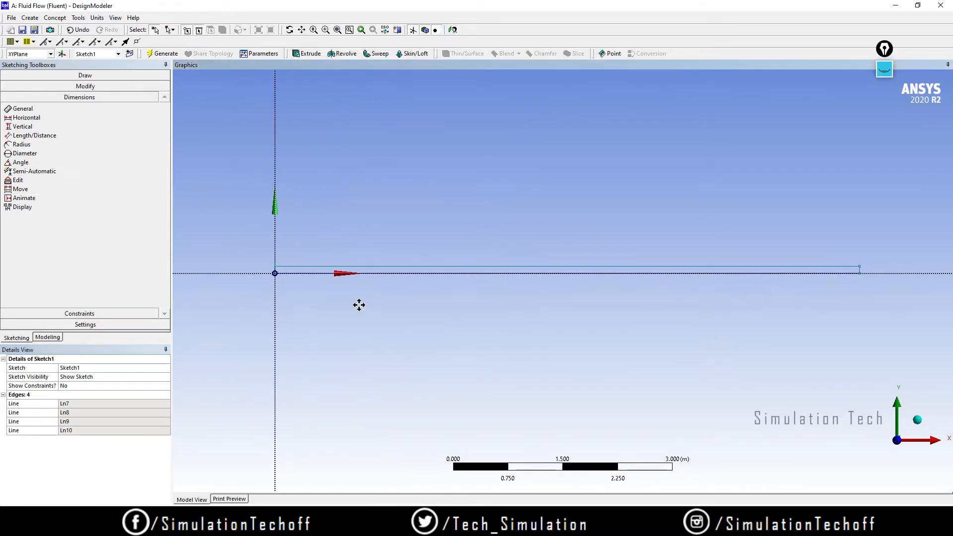
- Dimension the rectangle's horizontal length along the upper edge and the vertical distance between its two long edges
{"action": "scroll", "coordinate": [248, 271], "scroll_direction": "up", "scroll_amount": 1}
{"action": "left_click", "coordinate": [37, 108]}
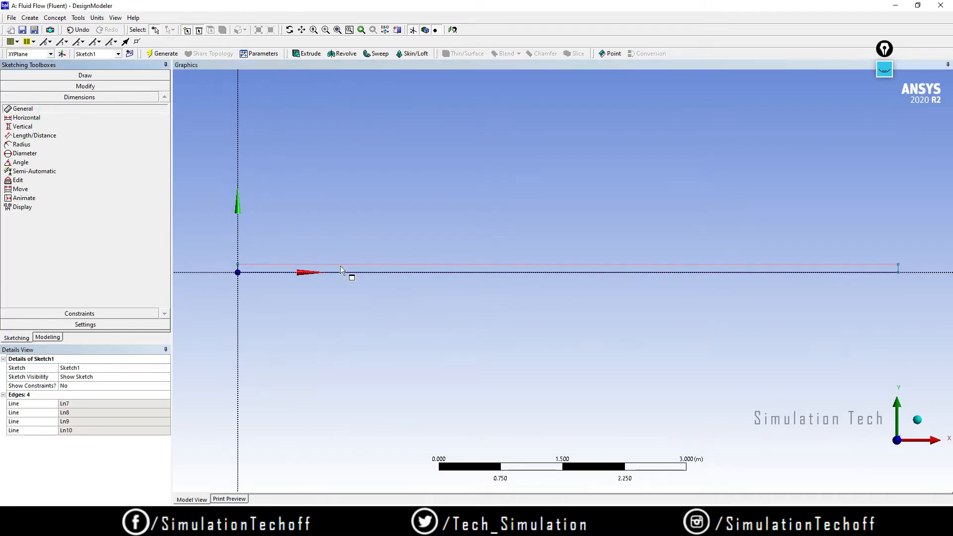
{"action": "left_click", "coordinate": [340, 266]}
{"action": "left_click", "coordinate": [351, 250]}
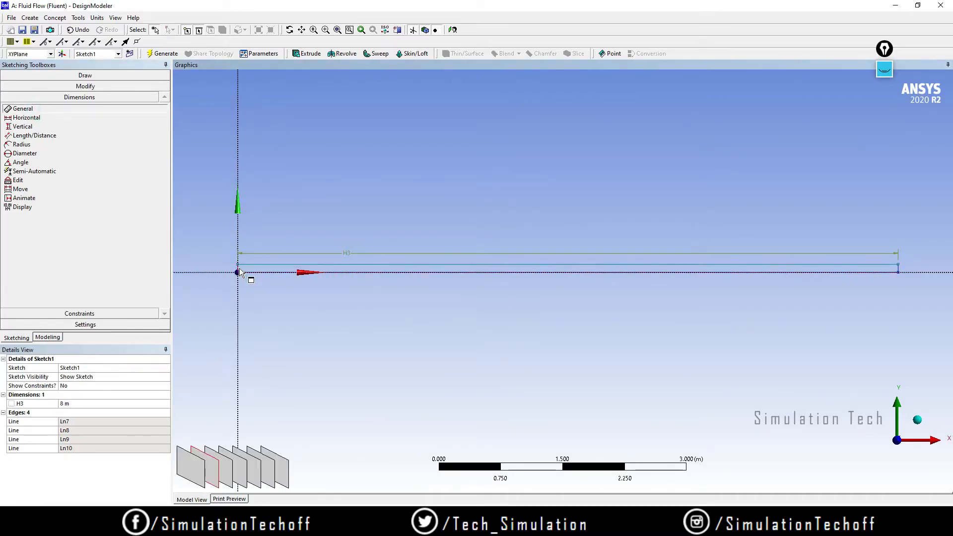
{"action": "left_click", "coordinate": [43, 127]}
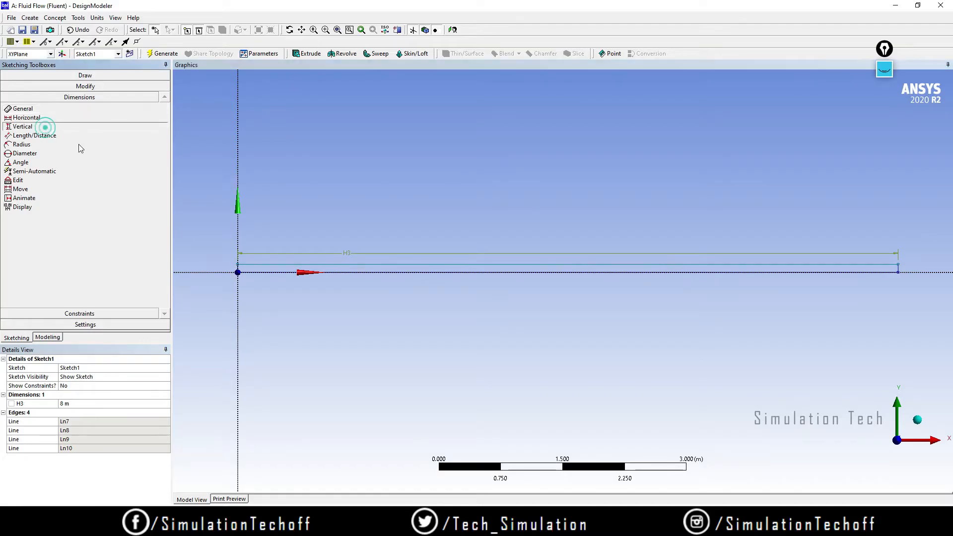
{"action": "left_click", "coordinate": [248, 263]}
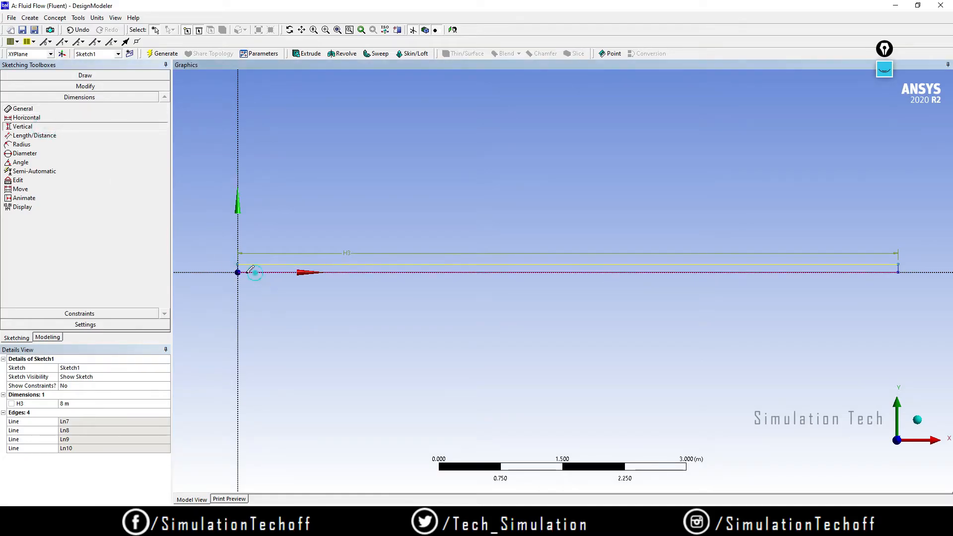
{"action": "left_click", "coordinate": [251, 272]}
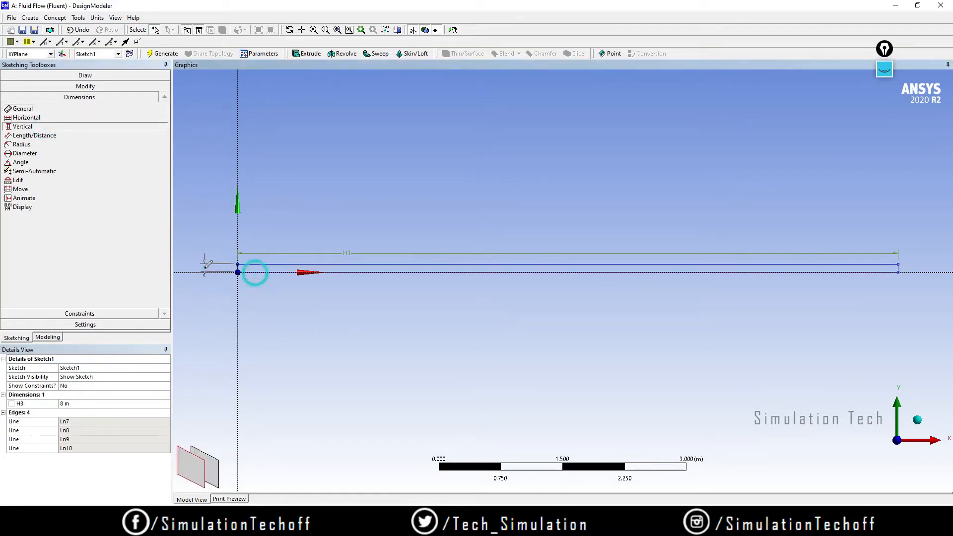
{"action": "left_click", "coordinate": [332, 396]}
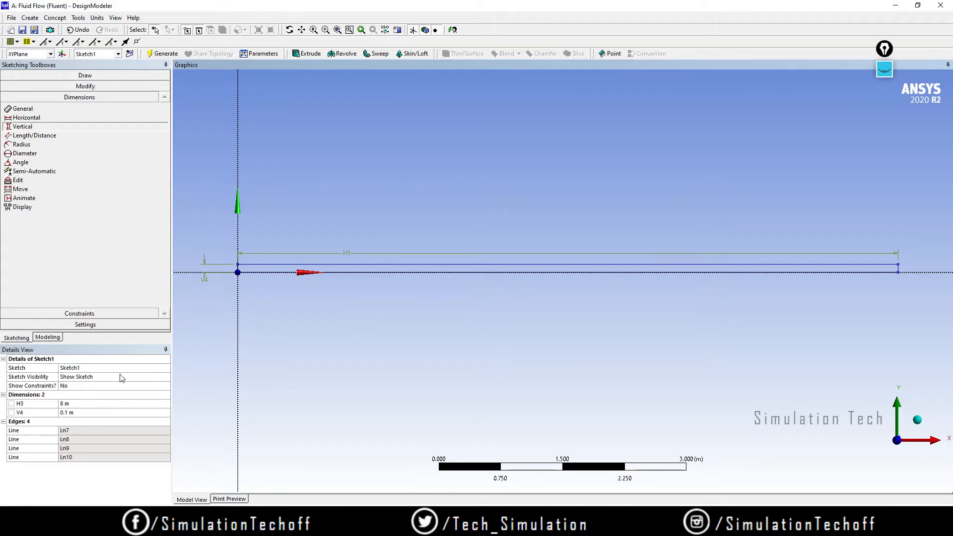
- Create a surface from Sketch1 using Add Material and generate the surface body
{"action": "left_click", "coordinate": [47, 338]}
{"action": "left_click", "coordinate": [55, 18]}
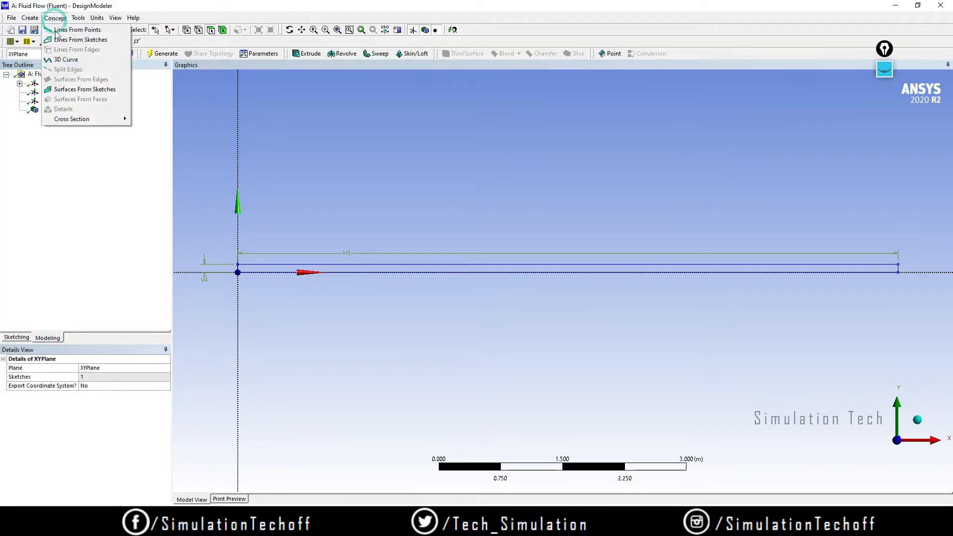
{"action": "left_click", "coordinate": [60, 91]}
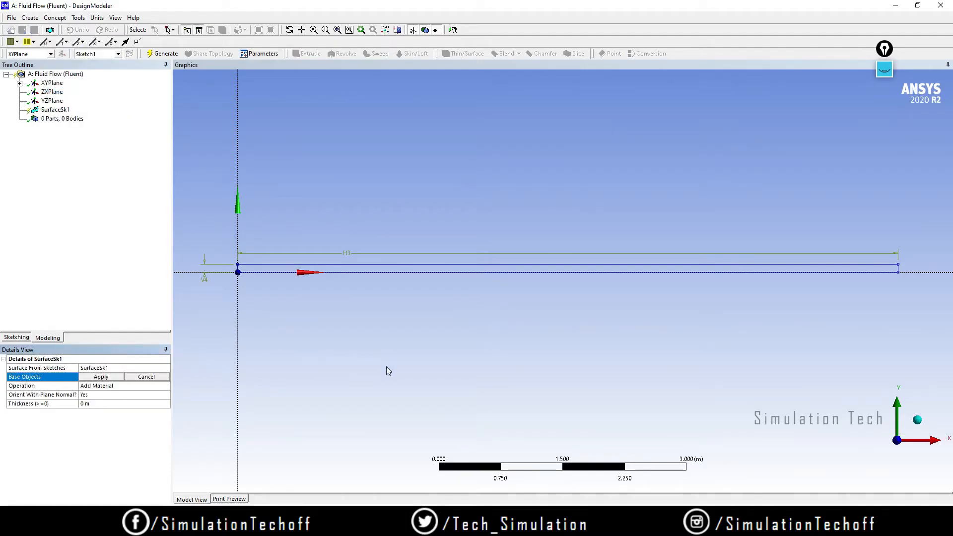
{"action": "left_click", "coordinate": [20, 84]}
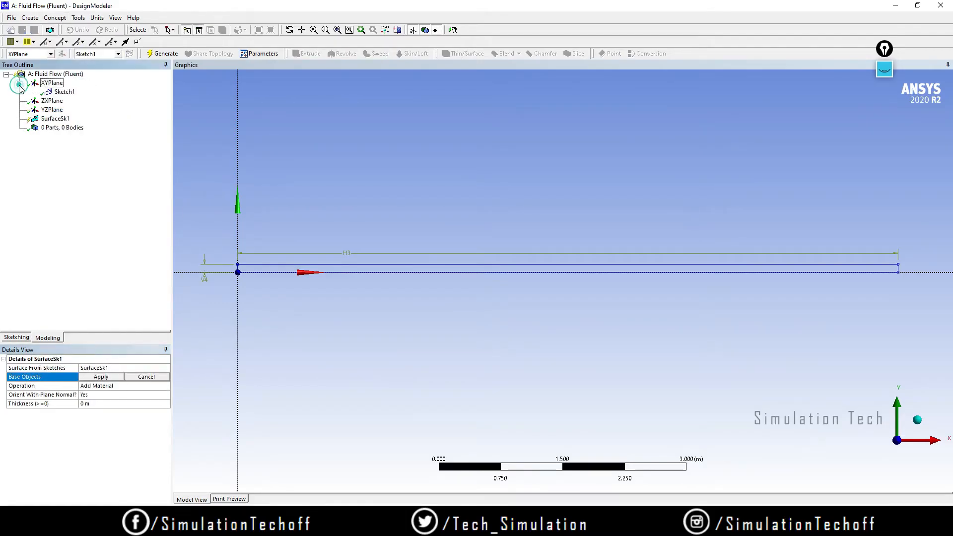
{"action": "left_click", "coordinate": [60, 92]}
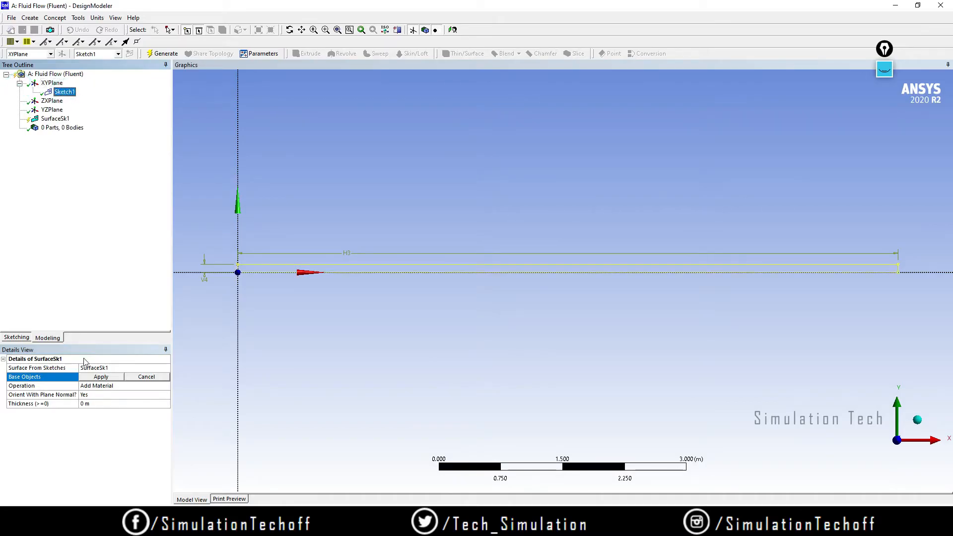
{"action": "left_click", "coordinate": [100, 377]}
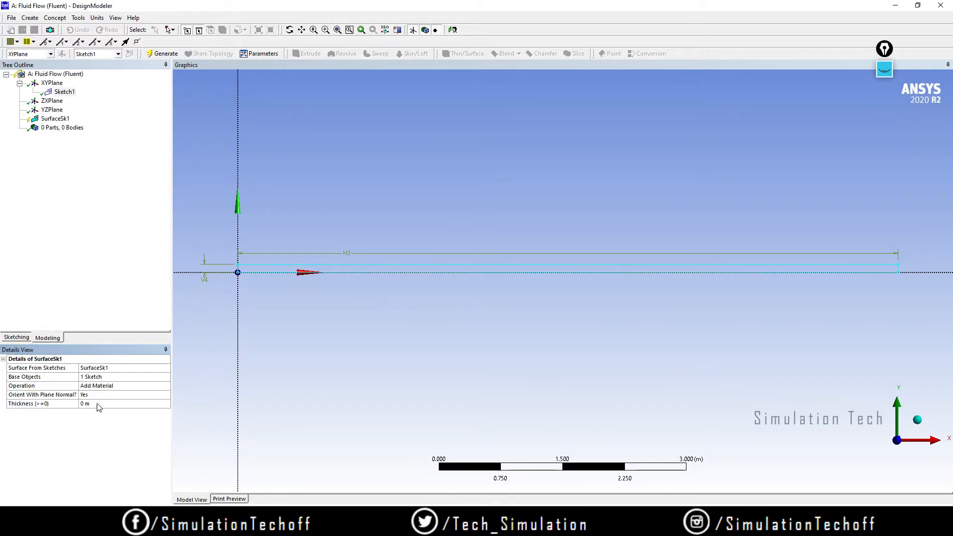
{"action": "left_click", "coordinate": [161, 54]}
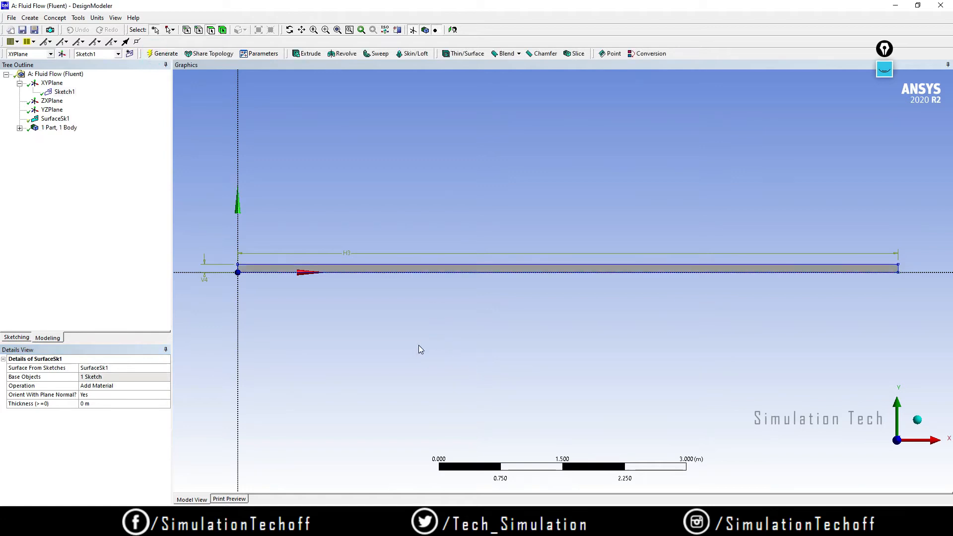
- Close DesignModeler and open the Mesh cell of the Fluid Flow (Fluent) system in Workbench
{"action": "left_click_drag", "start_coordinate": [883, 44], "coordinate": [767, 20]}
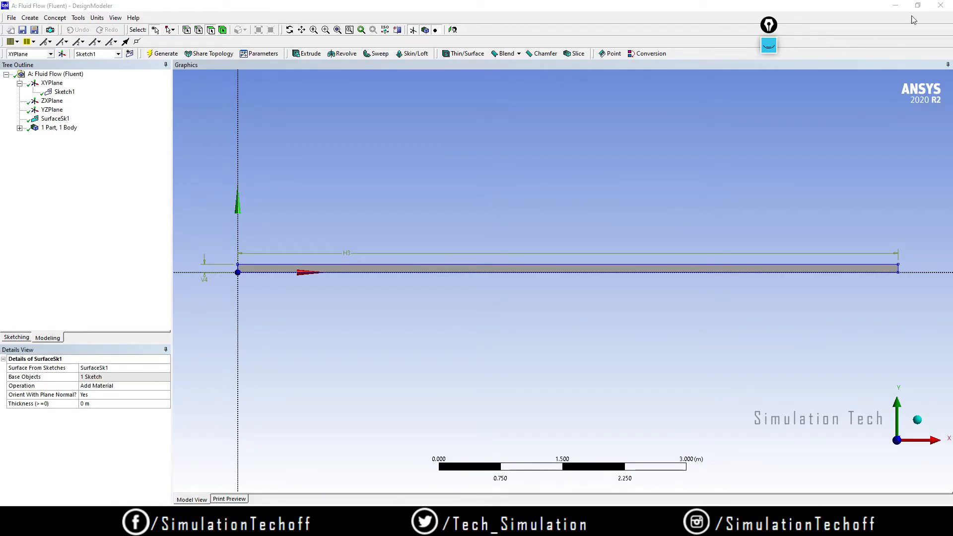
{"action": "left_click", "coordinate": [942, 5]}
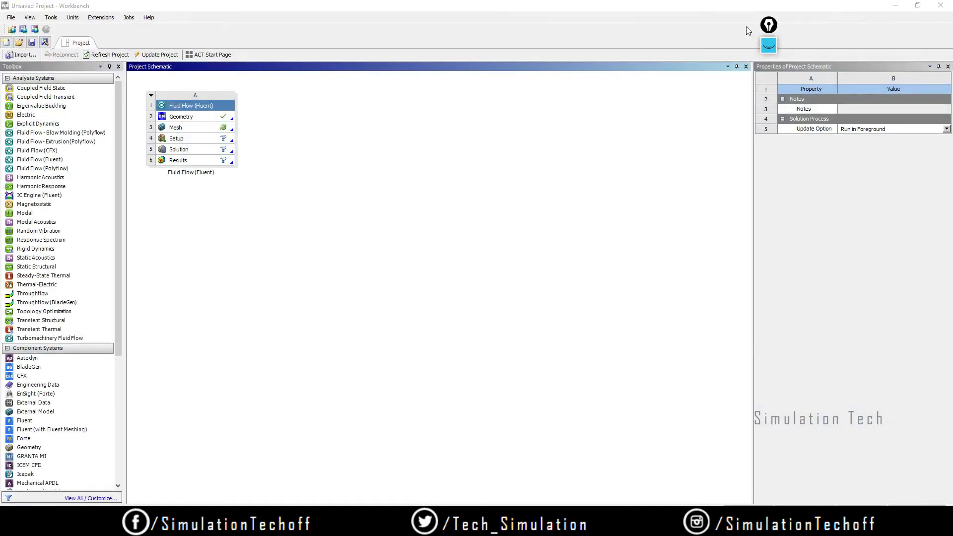
{"action": "left_click", "coordinate": [762, 19]}
{"action": "left_click_drag", "start_coordinate": [772, 25], "coordinate": [827, 29]}
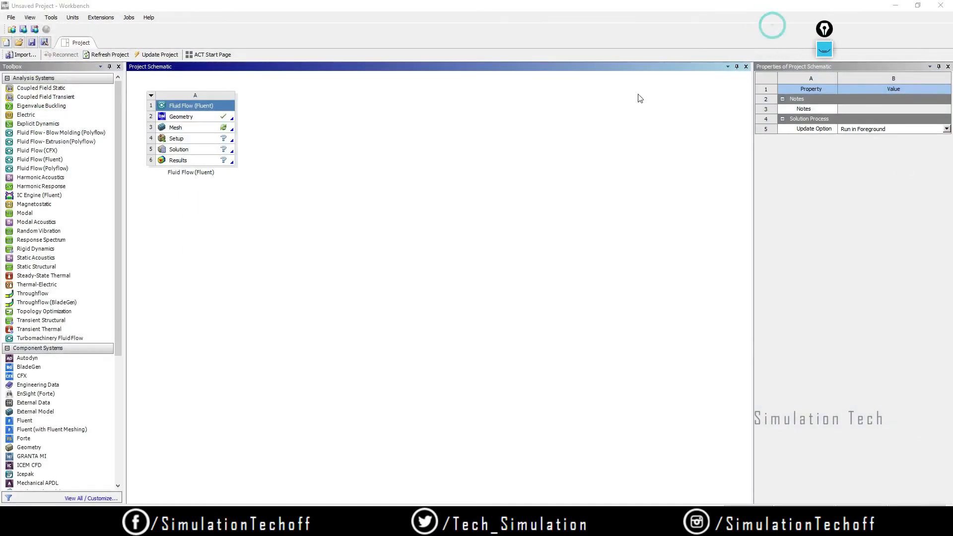
{"action": "left_click", "coordinate": [198, 127]}
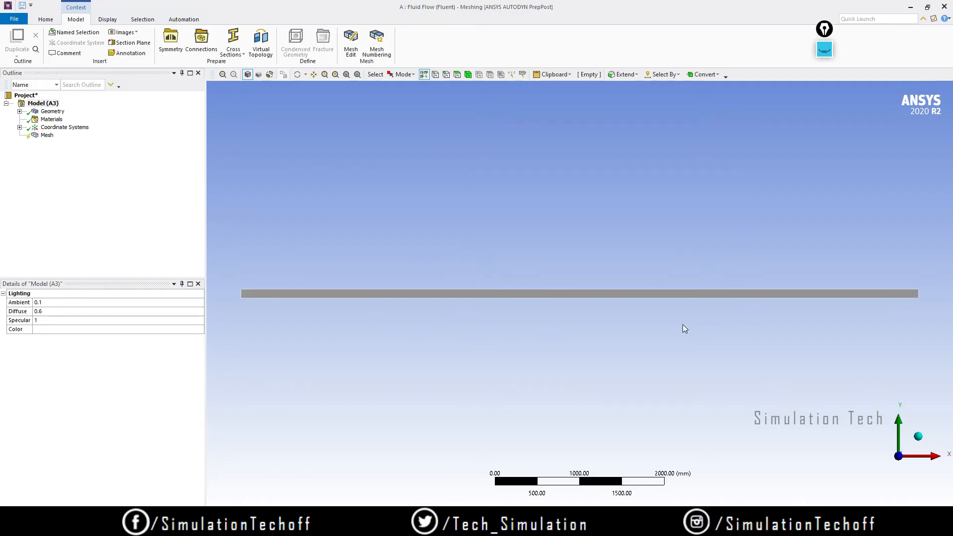
- Examine the surface body's statistics and geometric properties in Meshing
{"action": "middle_click_drag", "start_coordinate": [631, 321], "coordinate": [628, 302], "text": "ctrl"}
{"action": "scroll", "coordinate": [624, 301], "scroll_direction": "up", "scroll_amount": 3}
{"action": "scroll", "coordinate": [618, 300], "scroll_direction": "down", "scroll_amount": 3}
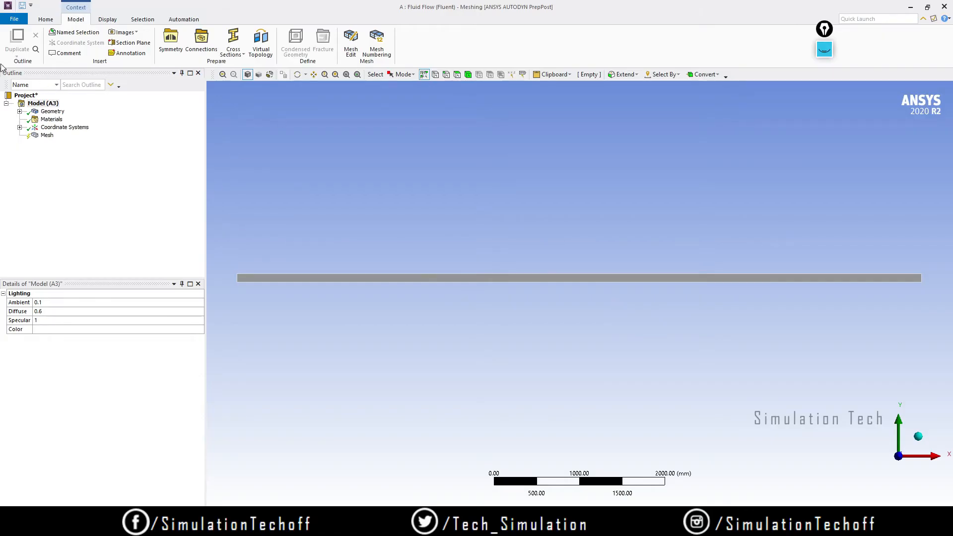
{"action": "left_click", "coordinate": [20, 111]}
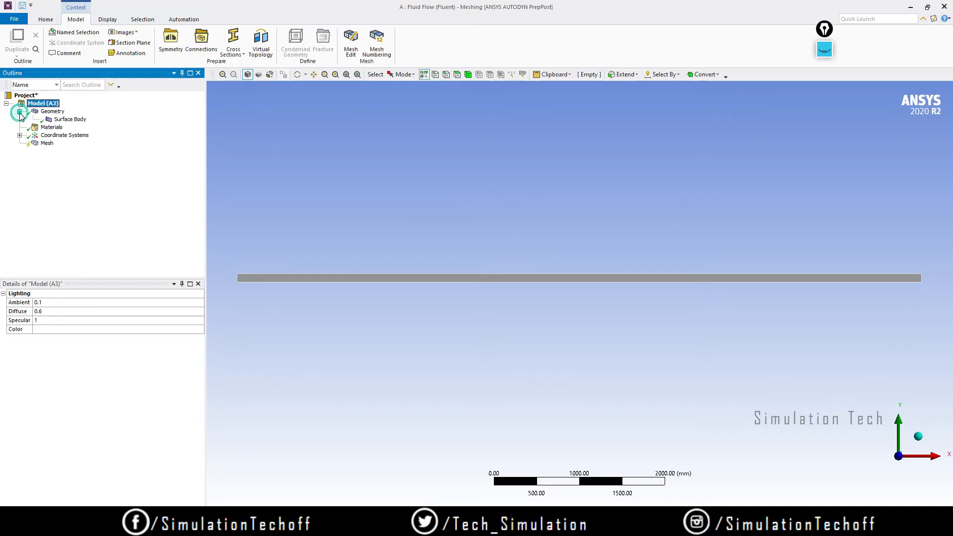
{"action": "left_click", "coordinate": [70, 120]}
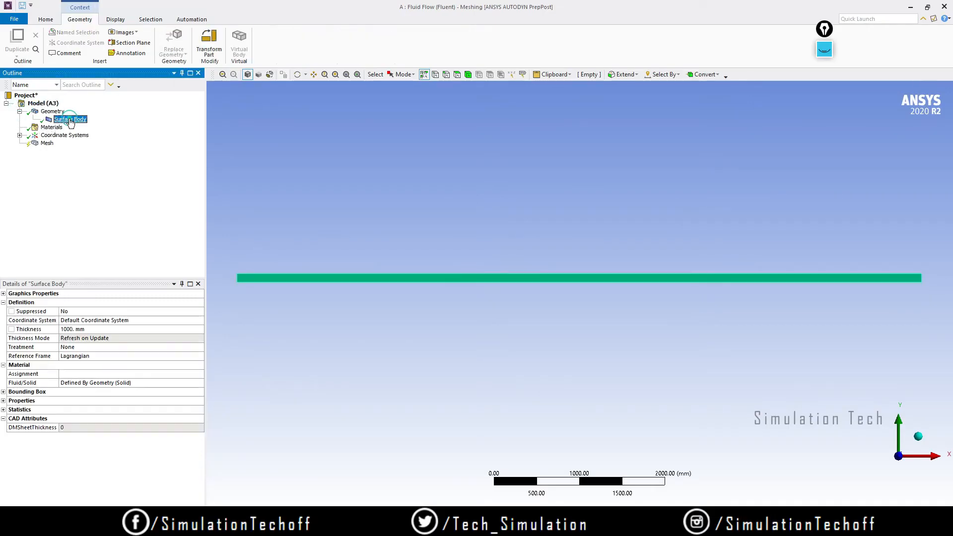
{"action": "left_click", "coordinate": [3, 410]}
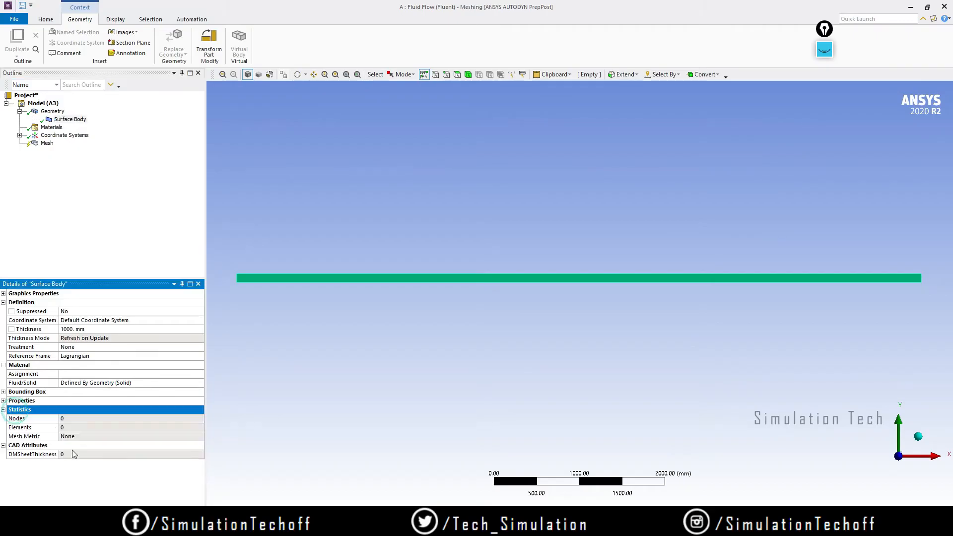
{"action": "left_click", "coordinate": [4, 400]}
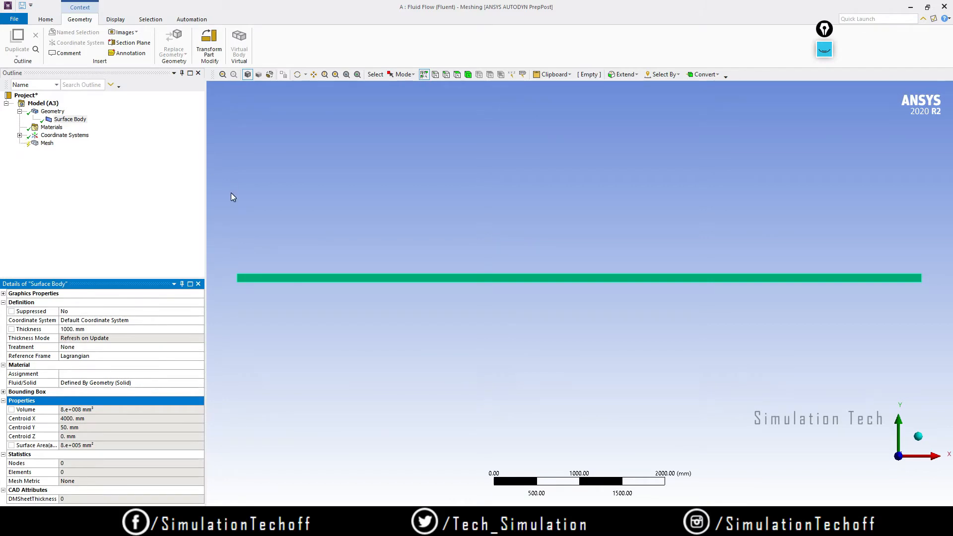
- Generate the mesh on the pipe surface with the default settings
{"action": "left_click", "coordinate": [47, 143]}
{"action": "right_click", "coordinate": [47, 143]}
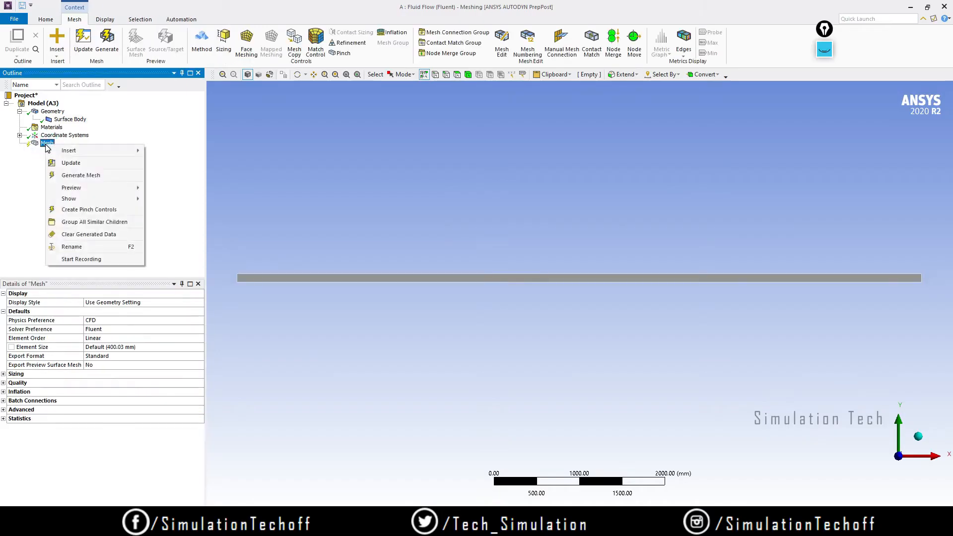
{"action": "left_click", "coordinate": [71, 177]}
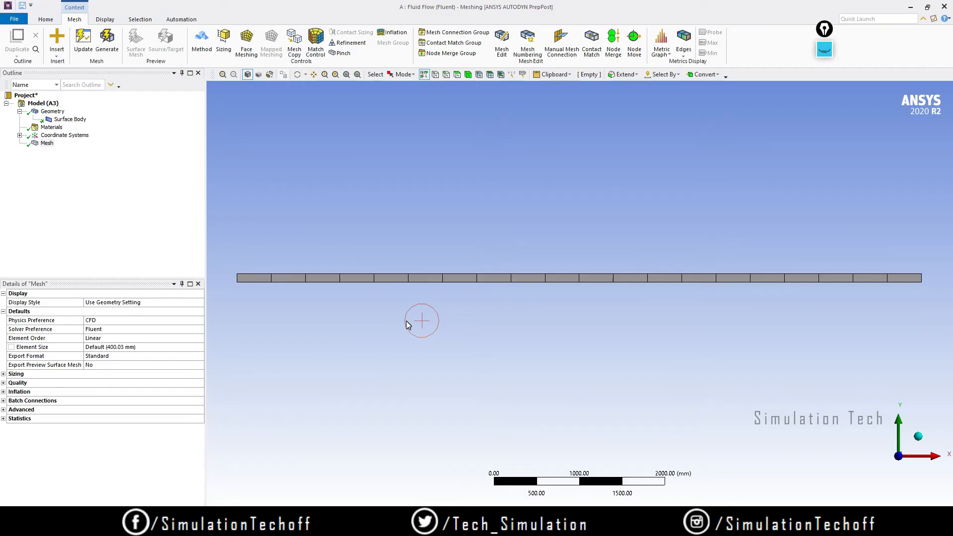
{"action": "middle_click_drag", "start_coordinate": [516, 281], "coordinate": [536, 269], "text": "ctrl"}
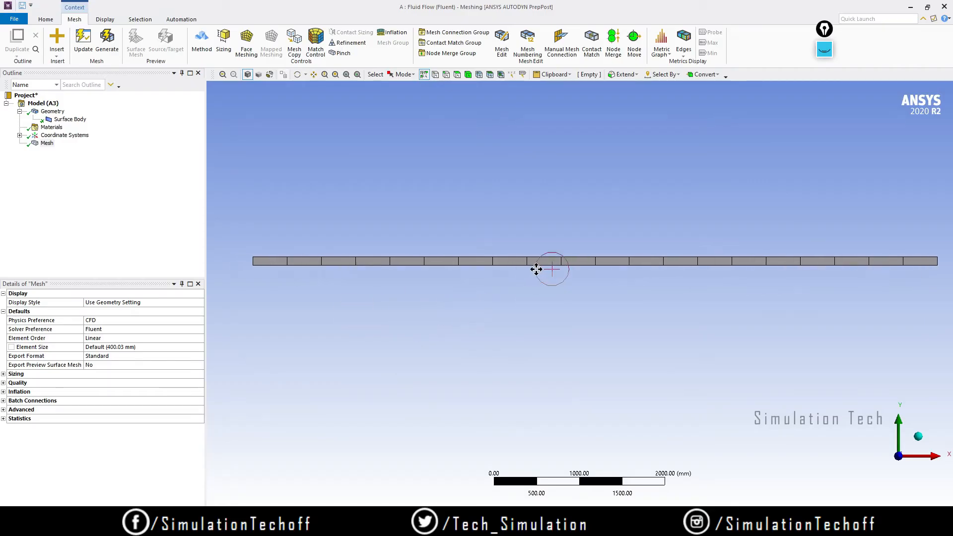
- Open the screen annotation tools, hide the whiteboard background and clear all earlier drawings over the mesh
{"action": "left_click", "coordinate": [823, 51]}
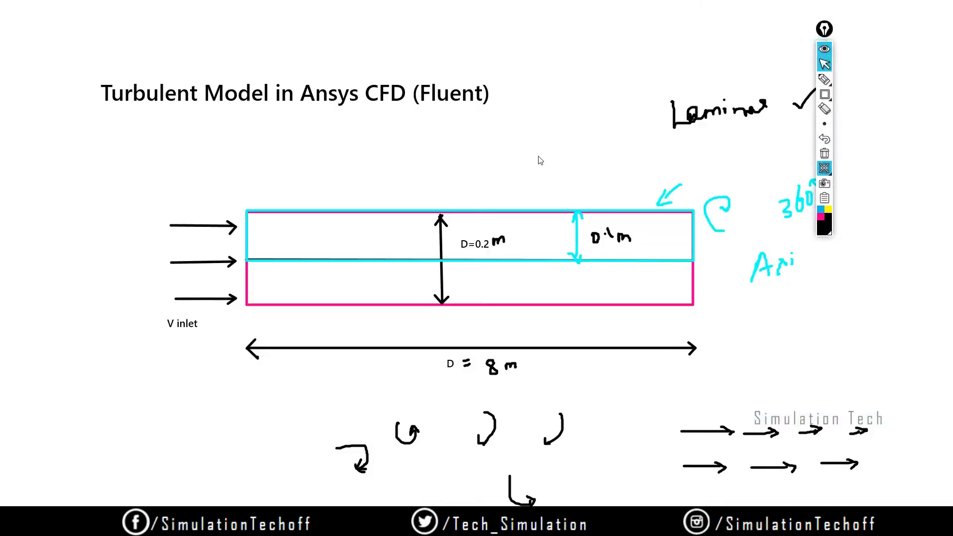
{"action": "left_click_drag", "start_coordinate": [824, 31], "coordinate": [904, 42]}
{"action": "left_click", "coordinate": [903, 118]}
{"action": "left_click", "coordinate": [902, 178]}
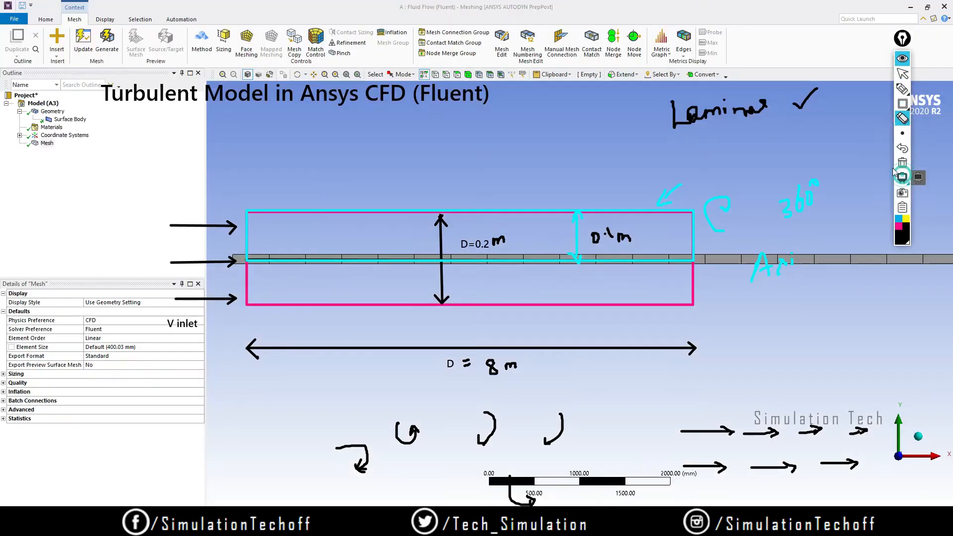
{"action": "left_click", "coordinate": [903, 163]}
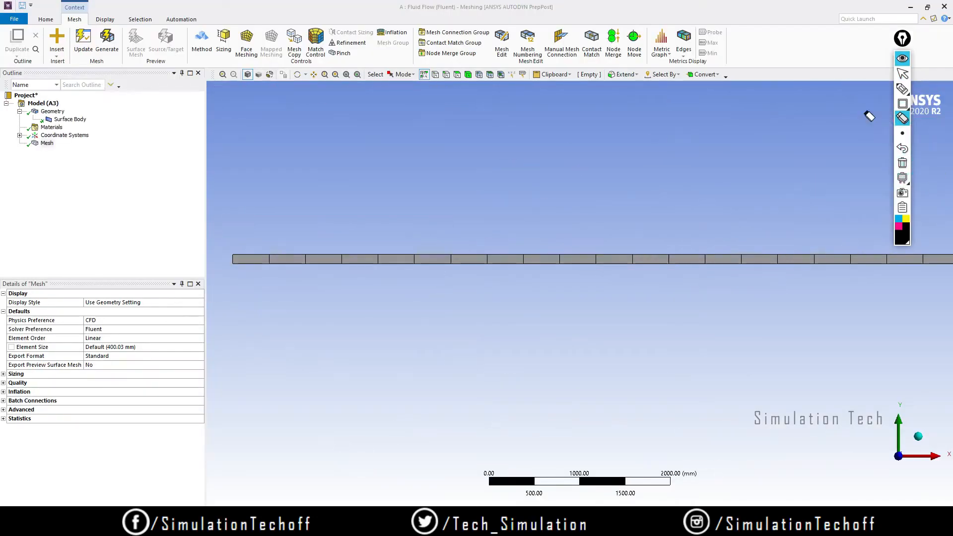
- Handwrite arrows and the labels "wall", "Inlet", "outlet" and "Axis" around the matching edges of the meshed pipe
{"action": "left_click", "coordinate": [903, 88]}
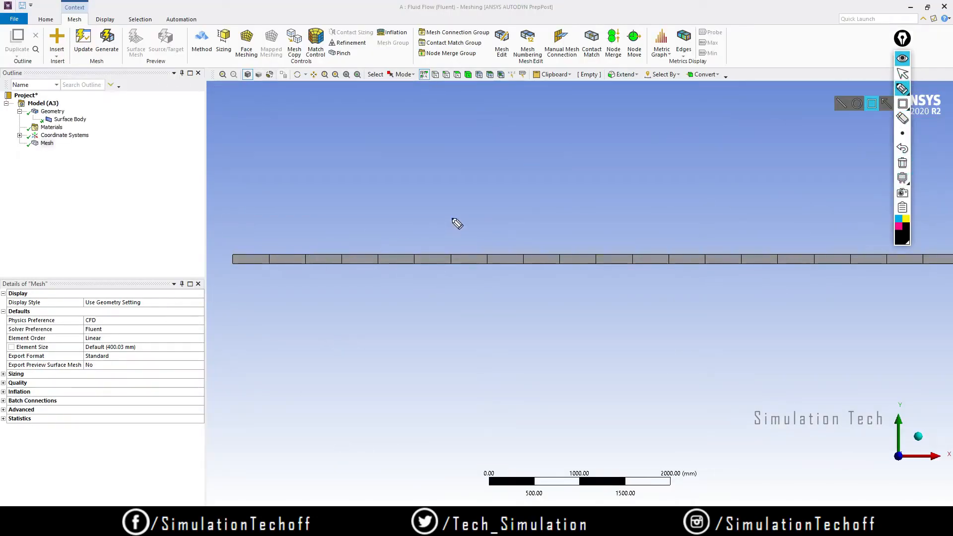
{"action": "mouse_move", "coordinate": [463, 225]}
{"action": "left_mouse_down"}
{"action": "mouse_move", "coordinate": [451, 240]}
{"action": "mouse_move", "coordinate": [460, 243]}
{"action": "left_mouse_up"}
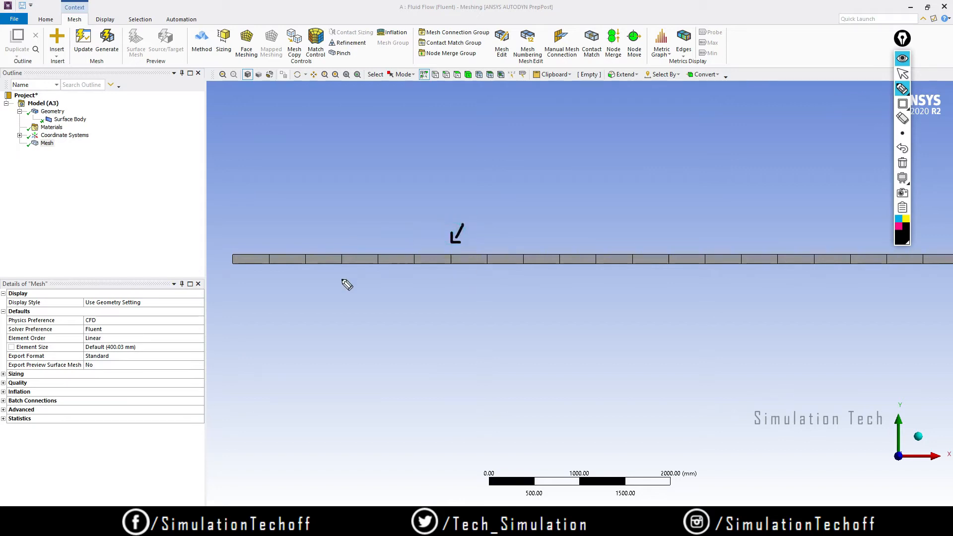
{"action": "mouse_move", "coordinate": [494, 214]}
{"action": "left_mouse_down"}
{"action": "mouse_move", "coordinate": [536, 206]}
{"action": "mouse_move", "coordinate": [536, 214]}
{"action": "left_mouse_up"}
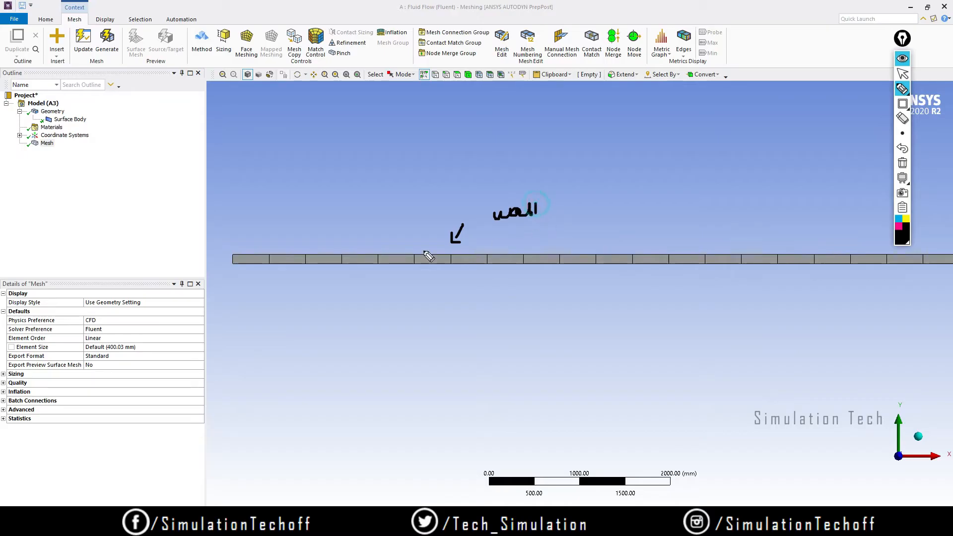
{"action": "left_click_drag", "start_coordinate": [197, 260], "coordinate": [208, 266]}
{"action": "mouse_move", "coordinate": [153, 252]}
{"action": "left_mouse_down"}
{"action": "mouse_move", "coordinate": [158, 263]}
{"action": "mouse_move", "coordinate": [158, 245]}
{"action": "mouse_move", "coordinate": [173, 262]}
{"action": "mouse_move", "coordinate": [199, 236]}
{"action": "left_mouse_up"}
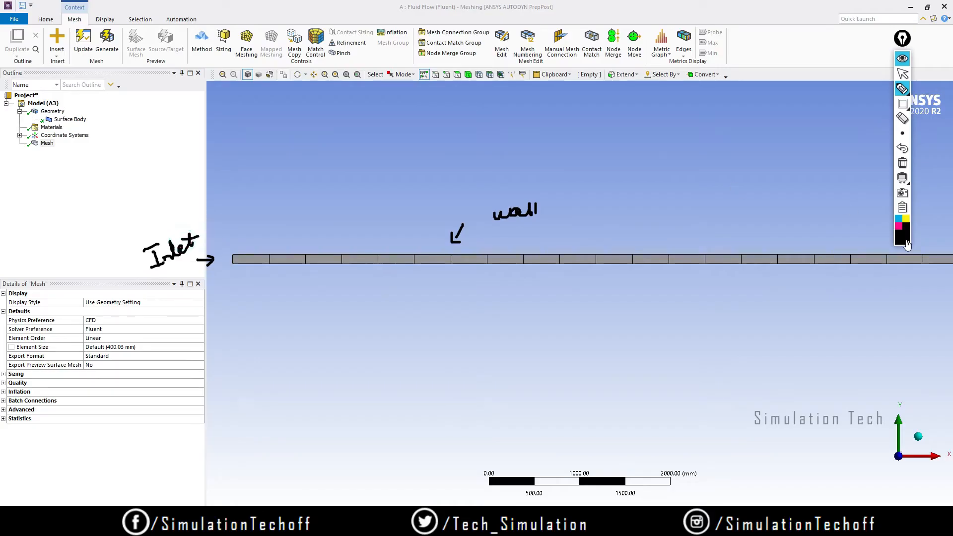
{"action": "mouse_move", "coordinate": [862, 286]}
{"action": "left_mouse_down"}
{"action": "mouse_move", "coordinate": [862, 319]}
{"action": "mouse_move", "coordinate": [882, 298]}
{"action": "mouse_move", "coordinate": [900, 309]}
{"action": "mouse_move", "coordinate": [949, 298]}
{"action": "left_mouse_up"}
{"action": "left_click_drag", "start_coordinate": [937, 289], "coordinate": [951, 284]}
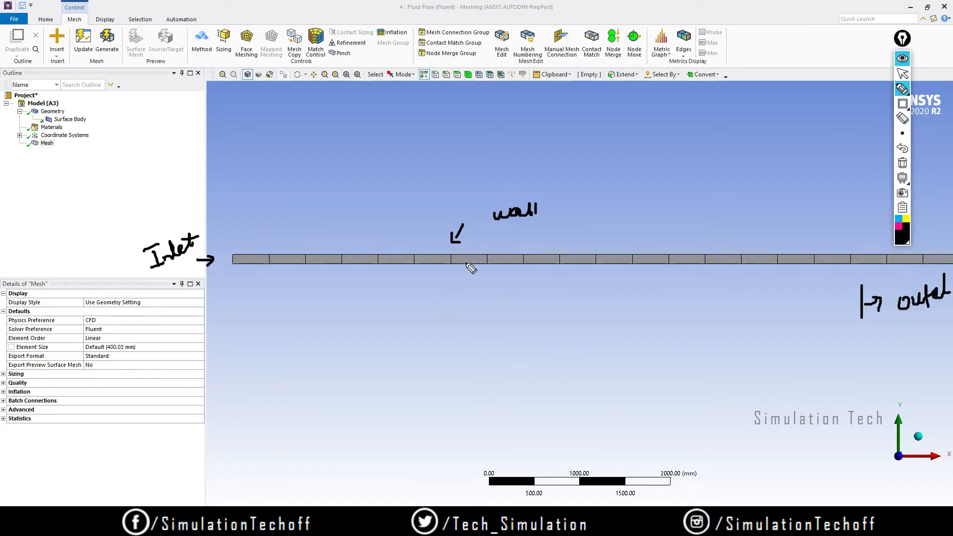
{"action": "left_click_drag", "start_coordinate": [466, 263], "coordinate": [470, 282]}
{"action": "mouse_move", "coordinate": [453, 341]}
{"action": "left_mouse_down"}
{"action": "mouse_move", "coordinate": [454, 318]}
{"action": "mouse_move", "coordinate": [462, 333]}
{"action": "mouse_move", "coordinate": [478, 322]}
{"action": "mouse_move", "coordinate": [481, 332]}
{"action": "left_mouse_up"}
- Sketch an upright pipe section with its "Axis" label and a rotation arrow below the mesh, and erase all annotations
{"action": "left_click_drag", "start_coordinate": [638, 305], "coordinate": [648, 419]}
{"action": "left_click_drag", "start_coordinate": [636, 308], "coordinate": [613, 331]}
{"action": "mouse_move", "coordinate": [621, 364]}
{"action": "left_mouse_down"}
{"action": "mouse_move", "coordinate": [630, 419]}
{"action": "mouse_move", "coordinate": [648, 417]}
{"action": "left_mouse_up"}
{"action": "mouse_move", "coordinate": [661, 330]}
{"action": "left_mouse_down"}
{"action": "mouse_move", "coordinate": [666, 376]}
{"action": "mouse_move", "coordinate": [670, 360]}
{"action": "mouse_move", "coordinate": [683, 366]}
{"action": "mouse_move", "coordinate": [694, 350]}
{"action": "mouse_move", "coordinate": [704, 368]}
{"action": "left_mouse_up"}
{"action": "left_click", "coordinate": [680, 358]}
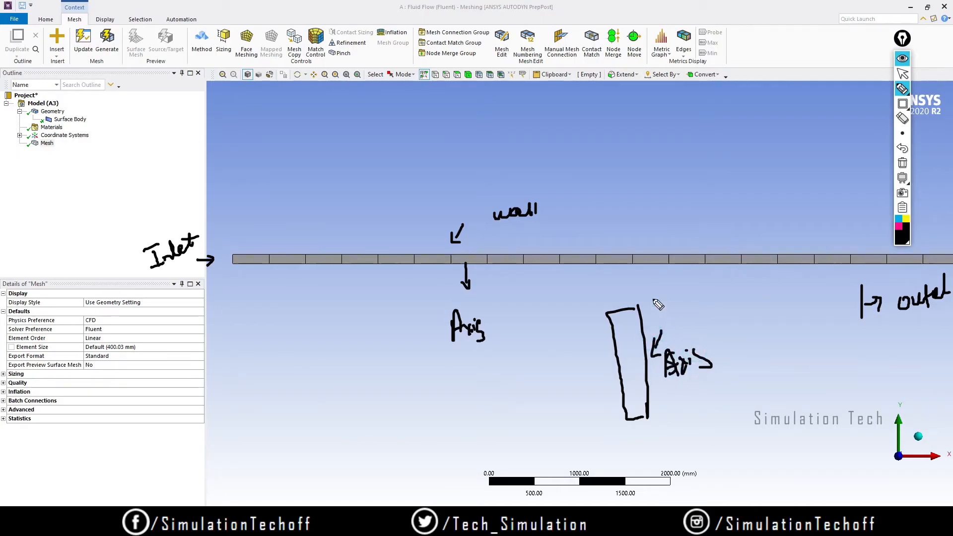
{"action": "left_click_drag", "start_coordinate": [627, 287], "coordinate": [646, 301]}
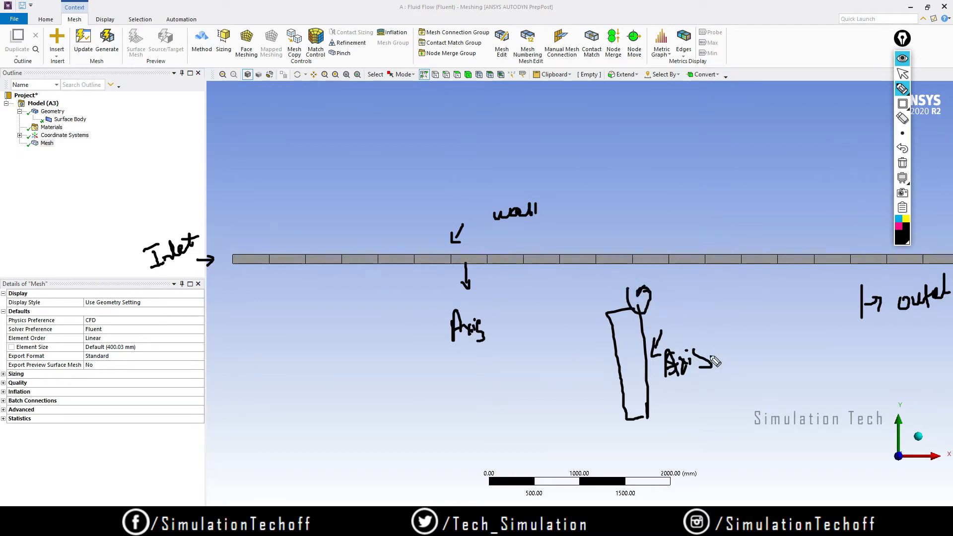
{"action": "left_click", "coordinate": [902, 163]}
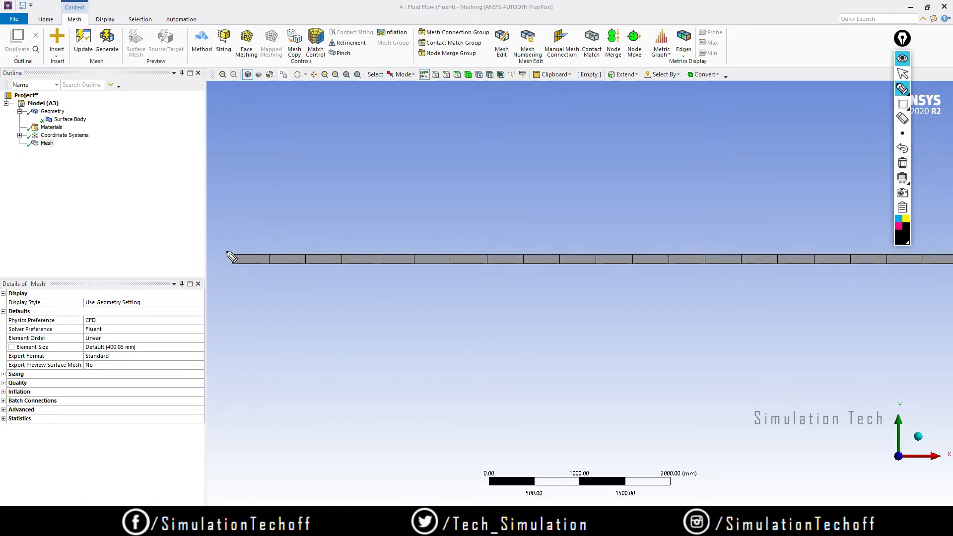
- Draw arrows at the inlet and wall edges, sketch a rectangle with a small block above the mesh, and erase all annotations
{"action": "mouse_move", "coordinate": [215, 263]}
{"action": "left_mouse_down"}
{"action": "mouse_move", "coordinate": [236, 262]}
{"action": "mouse_move", "coordinate": [224, 267]}
{"action": "left_mouse_up"}
{"action": "mouse_move", "coordinate": [412, 225]}
{"action": "left_mouse_down"}
{"action": "mouse_move", "coordinate": [391, 251]}
{"action": "mouse_move", "coordinate": [408, 250]}
{"action": "left_mouse_up"}
{"action": "left_click_drag", "start_coordinate": [551, 229], "coordinate": [522, 249]}
{"action": "left_click_drag", "start_coordinate": [522, 248], "coordinate": [551, 247]}
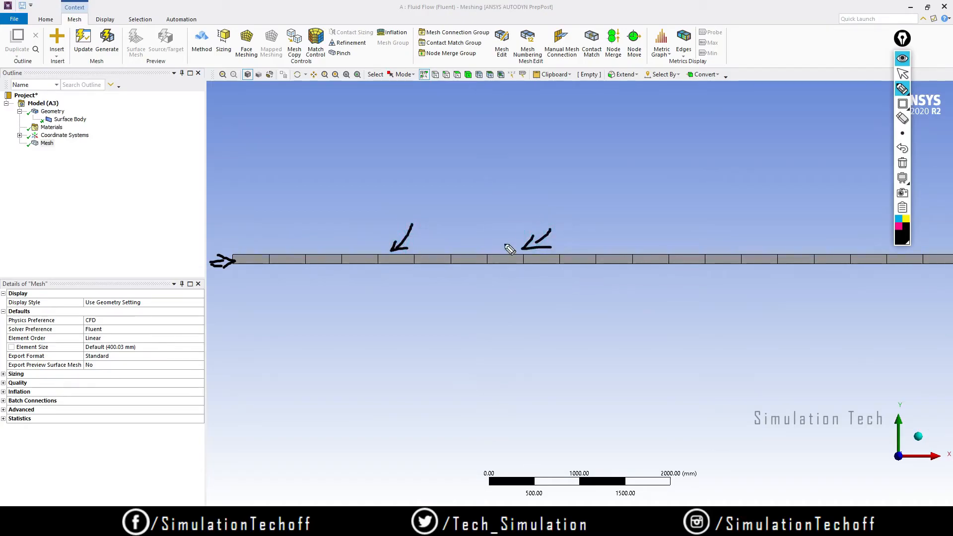
{"action": "mouse_move", "coordinate": [606, 143]}
{"action": "left_mouse_down"}
{"action": "mouse_move", "coordinate": [606, 189]}
{"action": "mouse_move", "coordinate": [755, 140]}
{"action": "mouse_move", "coordinate": [637, 237]}
{"action": "mouse_move", "coordinate": [602, 238]}
{"action": "left_mouse_up"}
{"action": "left_click_drag", "start_coordinate": [606, 189], "coordinate": [606, 229]}
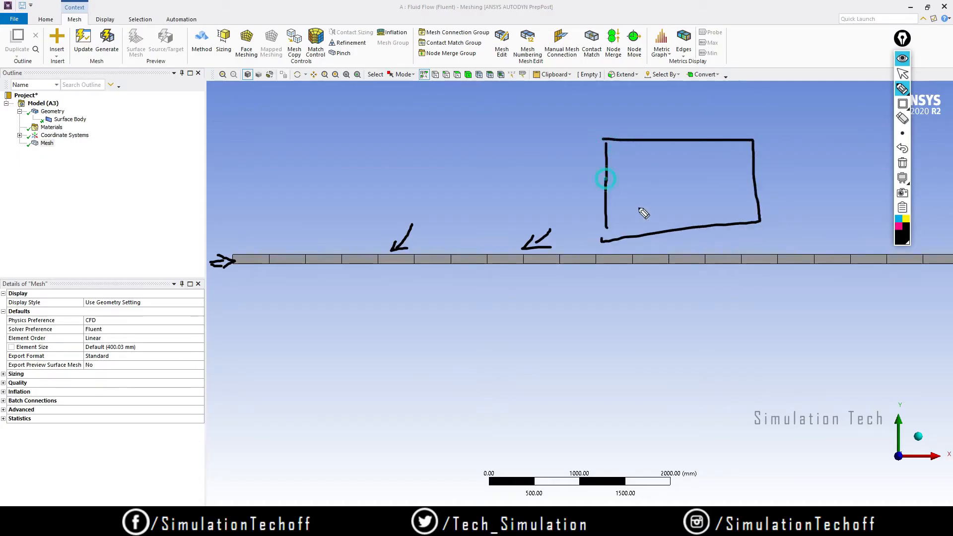
{"action": "mouse_move", "coordinate": [675, 197]}
{"action": "left_mouse_down"}
{"action": "mouse_move", "coordinate": [702, 187]}
{"action": "mouse_move", "coordinate": [671, 193]}
{"action": "mouse_move", "coordinate": [660, 184]}
{"action": "mouse_move", "coordinate": [669, 175]}
{"action": "left_mouse_up"}
{"action": "left_click_drag", "start_coordinate": [673, 166], "coordinate": [679, 168]}
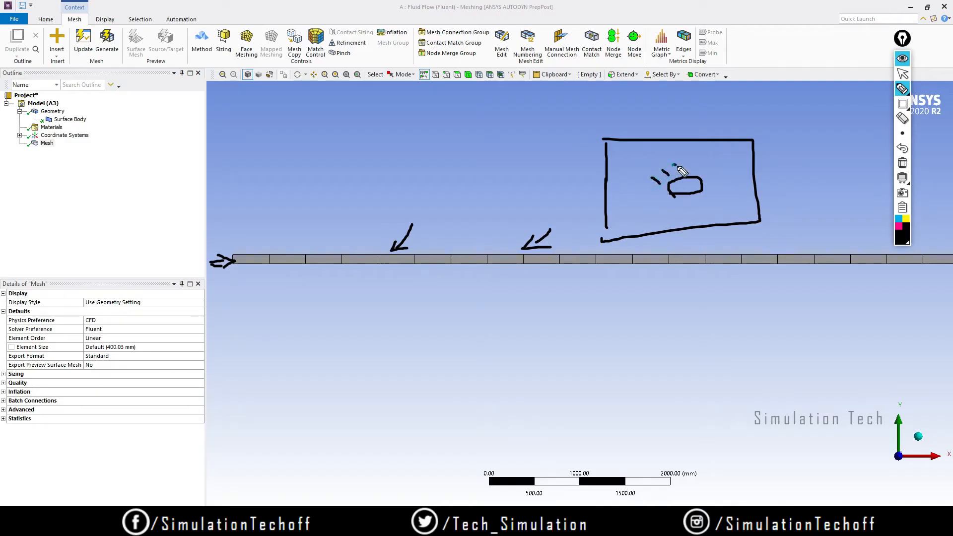
{"action": "left_click", "coordinate": [902, 162]}
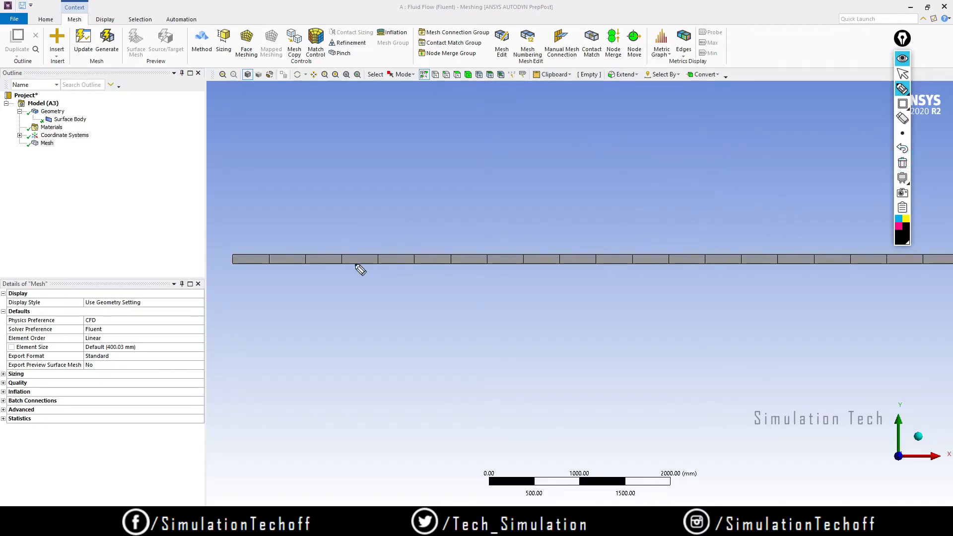
- Mark one mesh cell along the pipe, erase the mark and hide the annotation tools
{"action": "left_click", "coordinate": [355, 253]}
{"action": "left_click_drag", "start_coordinate": [356, 253], "coordinate": [386, 258]}
{"action": "left_click", "coordinate": [902, 163]}
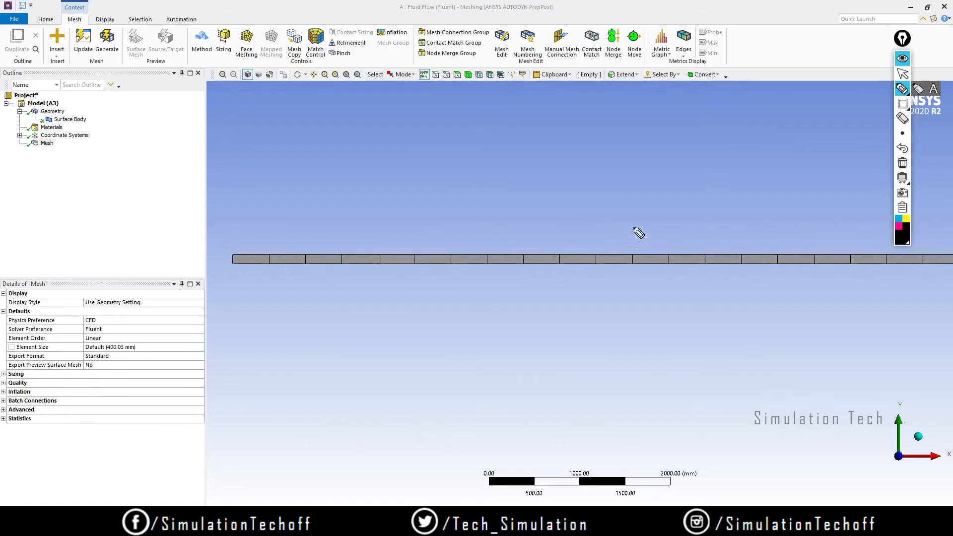
{"action": "left_click", "coordinate": [902, 59]}
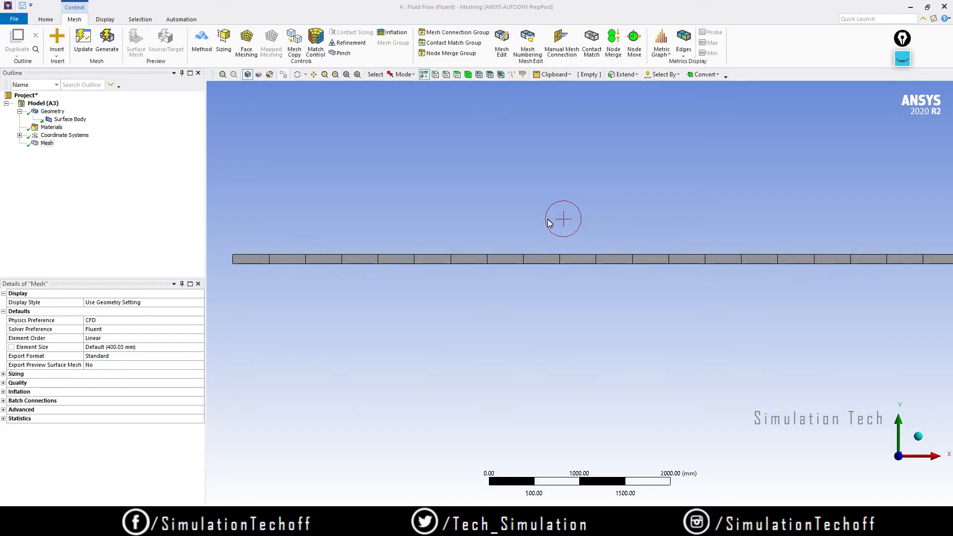
- Insert a mesh sizing control scoped to the pipe's two short edges, the inlet and the outlet
{"action": "right_click", "coordinate": [47, 144]}
{"action": "mouse_move", "coordinate": [59, 149]}
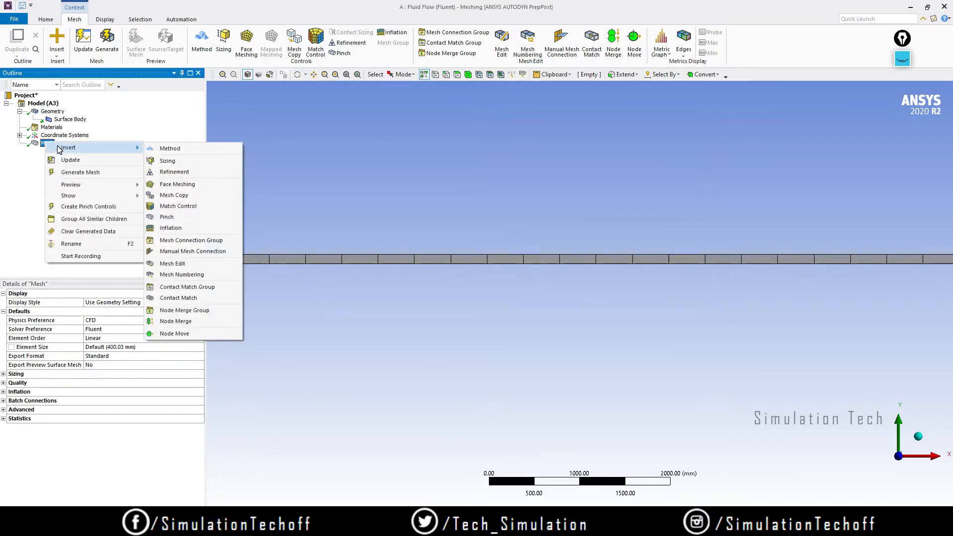
{"action": "left_click", "coordinate": [176, 165]}
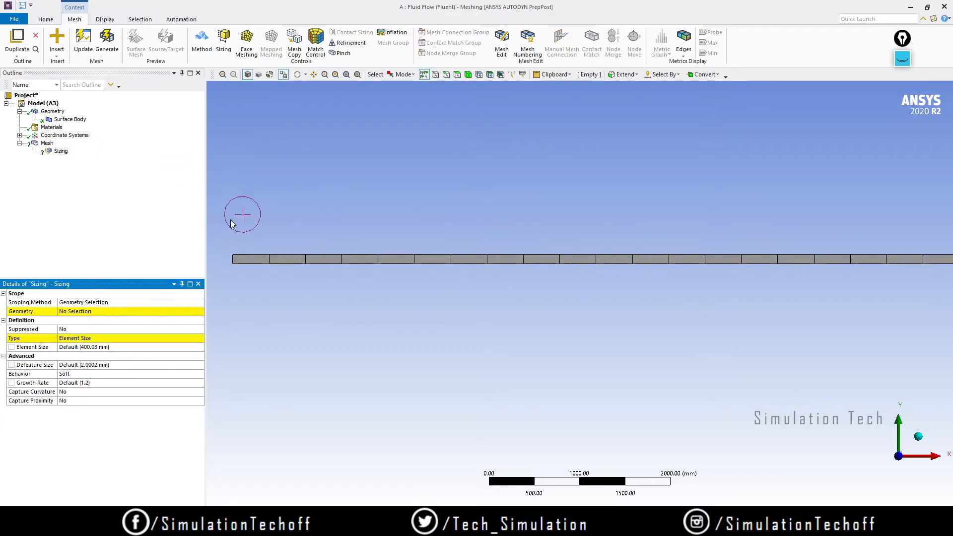
{"action": "left_click", "coordinate": [233, 262]}
{"action": "middle_click_drag", "start_coordinate": [717, 301], "coordinate": [636, 293], "text": "ctrl"}
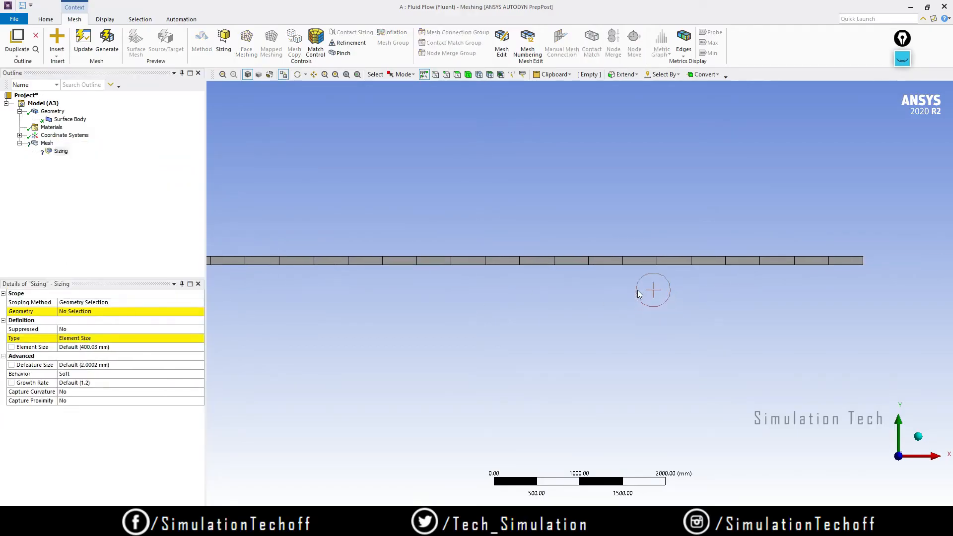
{"action": "scroll", "coordinate": [636, 292], "scroll_direction": "down", "scroll_amount": 2}
{"action": "left_click", "coordinate": [806, 268], "text": "ctrl"}
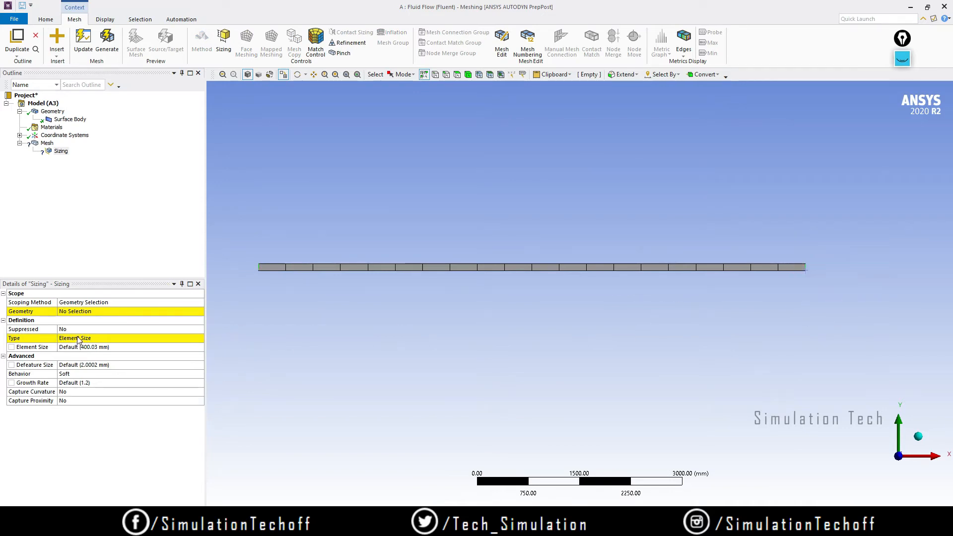
{"action": "left_click", "coordinate": [87, 311]}
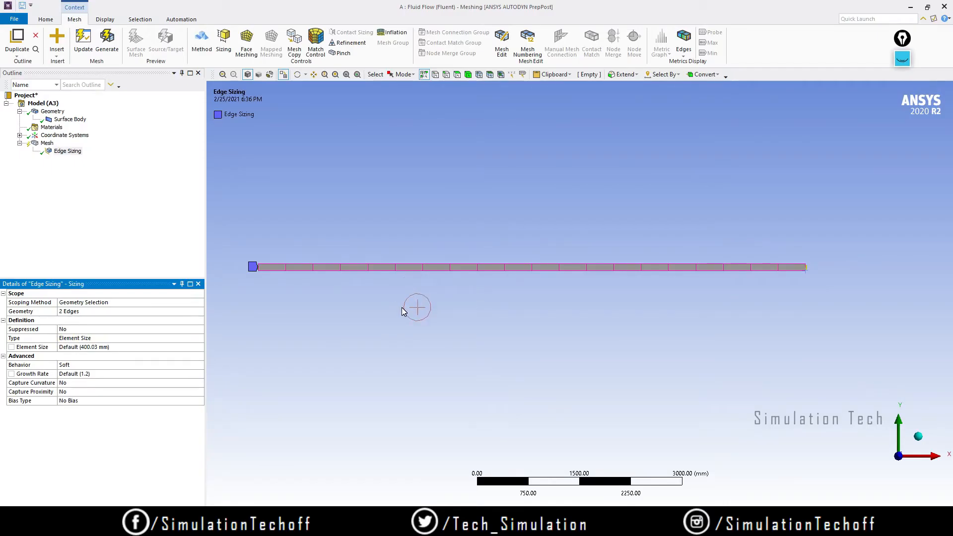
- Set the inlet and outlet edge sizing type to Number of Divisions with 30 divisions
{"action": "left_click", "coordinate": [66, 343]}
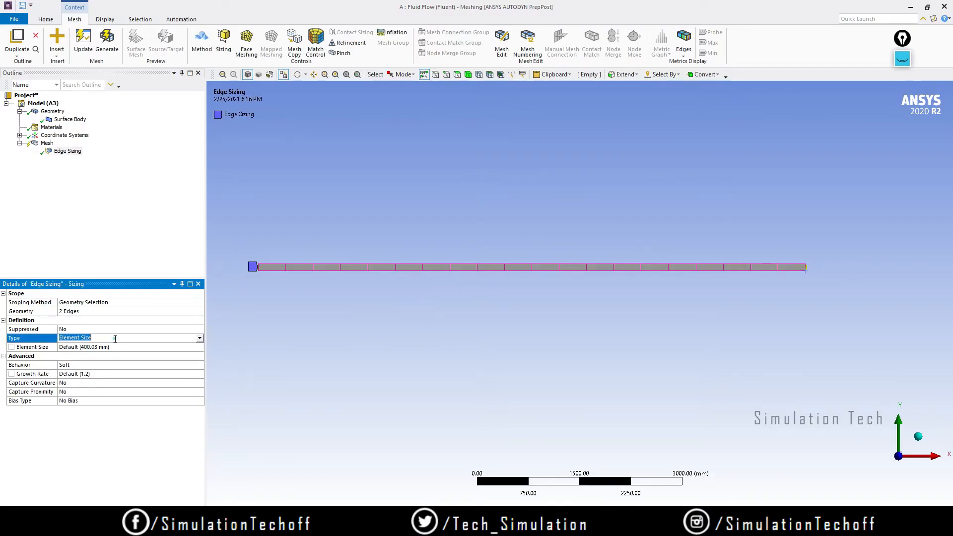
{"action": "left_click", "coordinate": [199, 338]}
{"action": "left_click", "coordinate": [151, 353]}
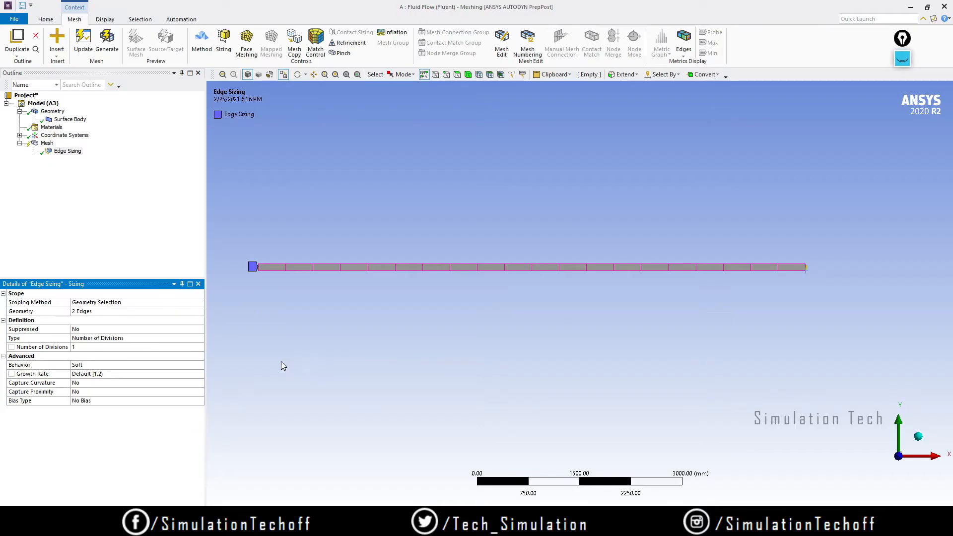
{"action": "left_click", "coordinate": [105, 376]}
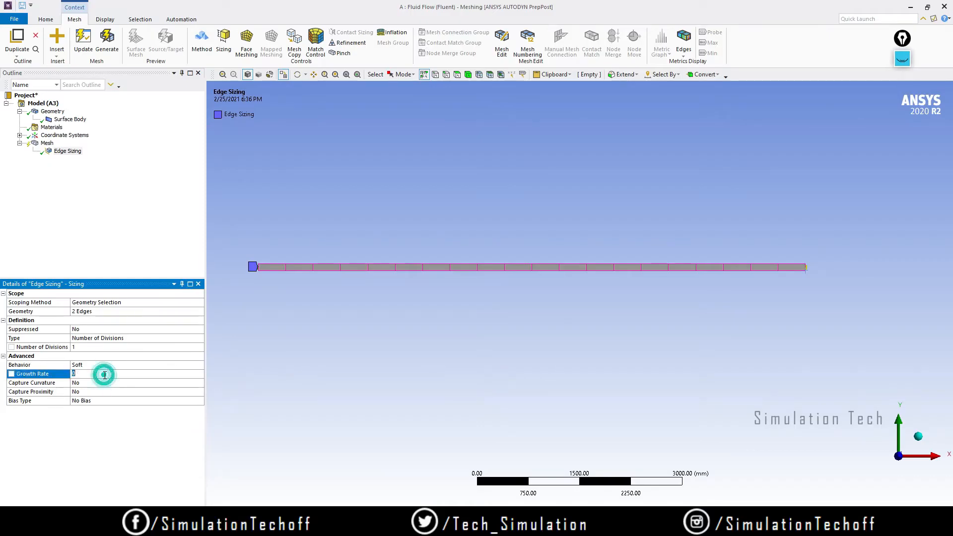
{"action": "left_click", "coordinate": [97, 348]}
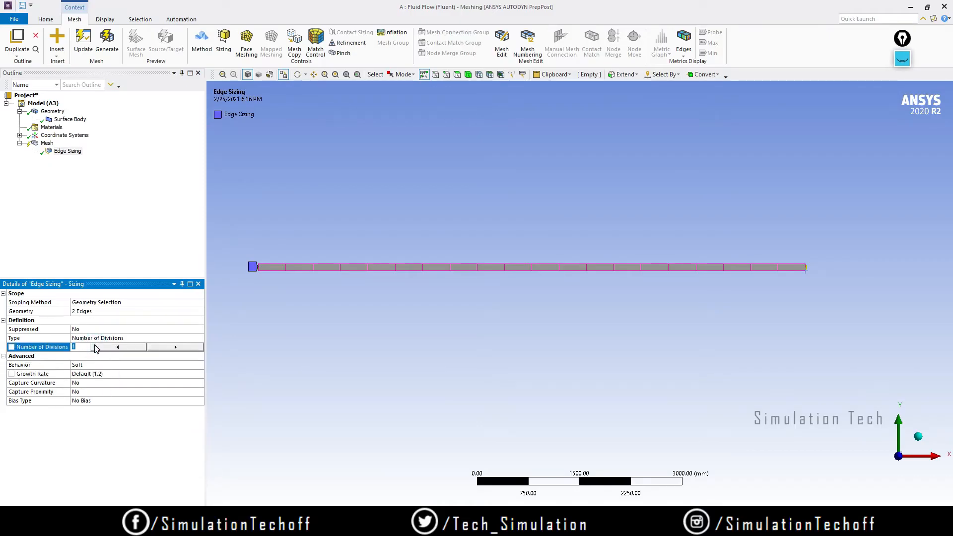
{"action": "key", "text": "Return"}
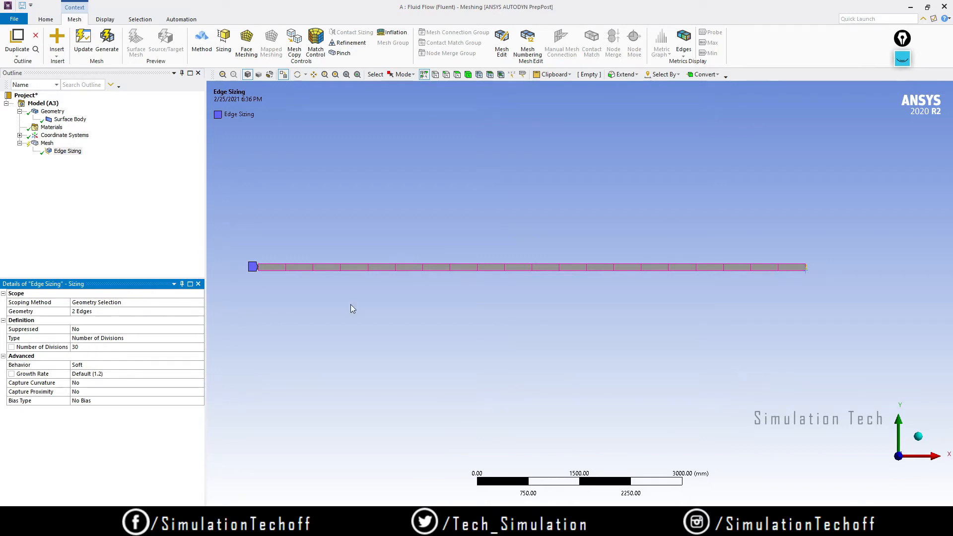
- Insert a second mesh sizing control scoped to the pipe's two long edges, the wall and the axis
{"action": "left_click", "coordinate": [47, 144]}
{"action": "right_click", "coordinate": [47, 144]}
{"action": "mouse_move", "coordinate": [134, 149]}
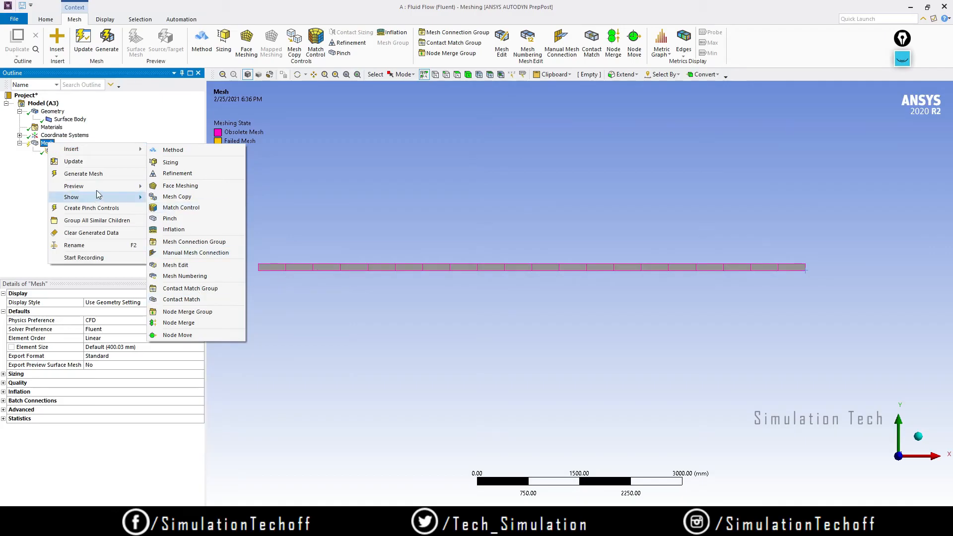
{"action": "left_click", "coordinate": [164, 161]}
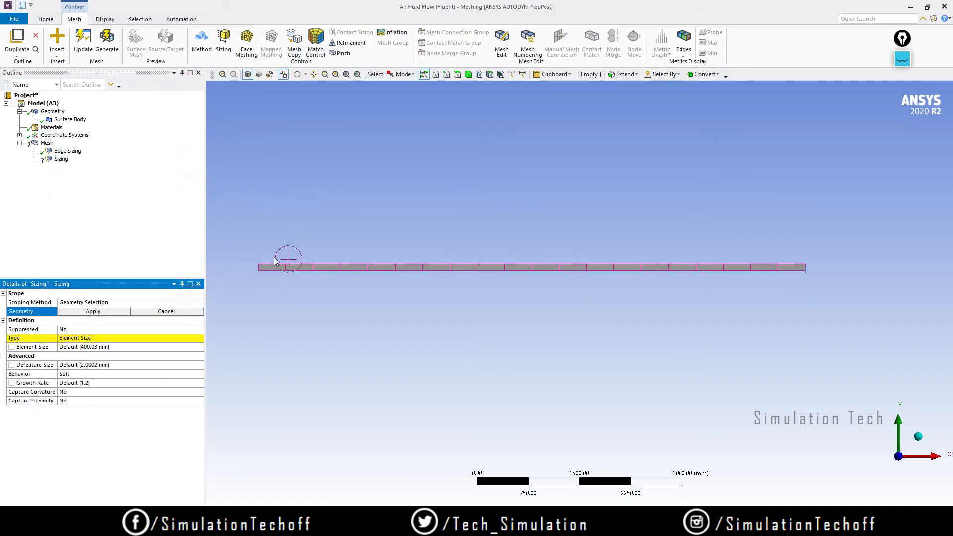
{"action": "left_click", "coordinate": [300, 268]}
{"action": "scroll", "coordinate": [312, 274], "scroll_direction": "up", "scroll_amount": 2}
{"action": "middle_click_drag", "start_coordinate": [312, 273], "coordinate": [395, 261], "text": "ctrl"}
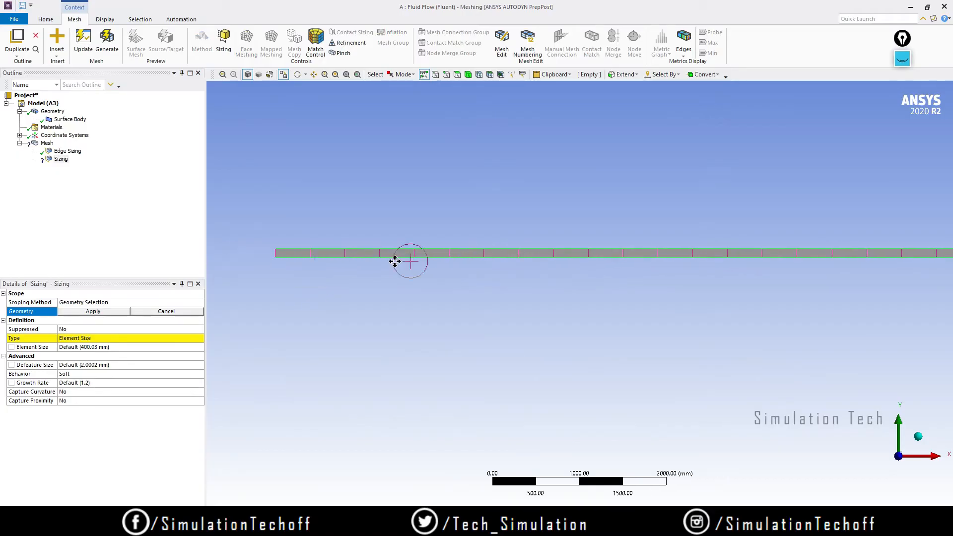
{"action": "left_click", "coordinate": [116, 312]}
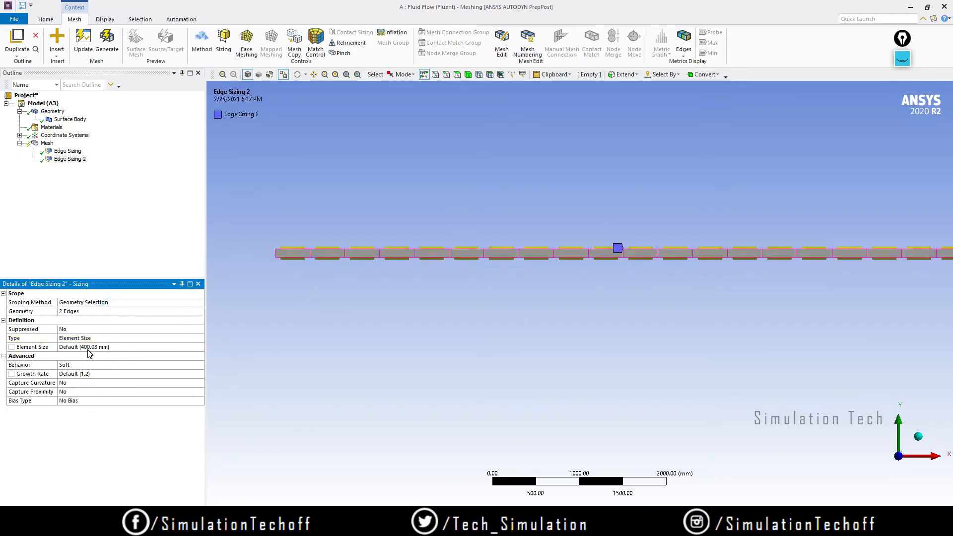
- Set the wall and axis edge sizing type to Number of Divisions with 100 divisions
{"action": "left_click", "coordinate": [130, 338]}
{"action": "left_click", "coordinate": [199, 338]}
{"action": "left_click", "coordinate": [158, 353]}
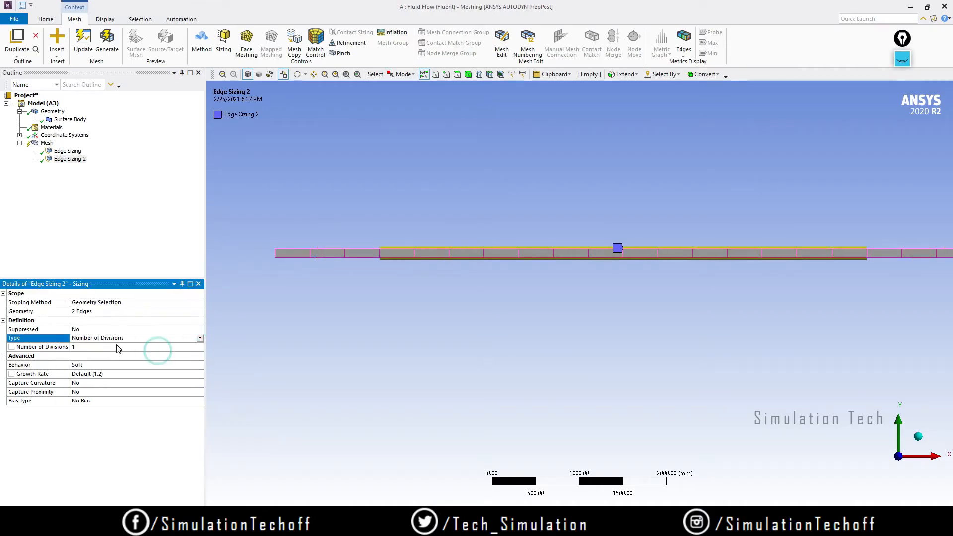
{"action": "left_click", "coordinate": [118, 347]}
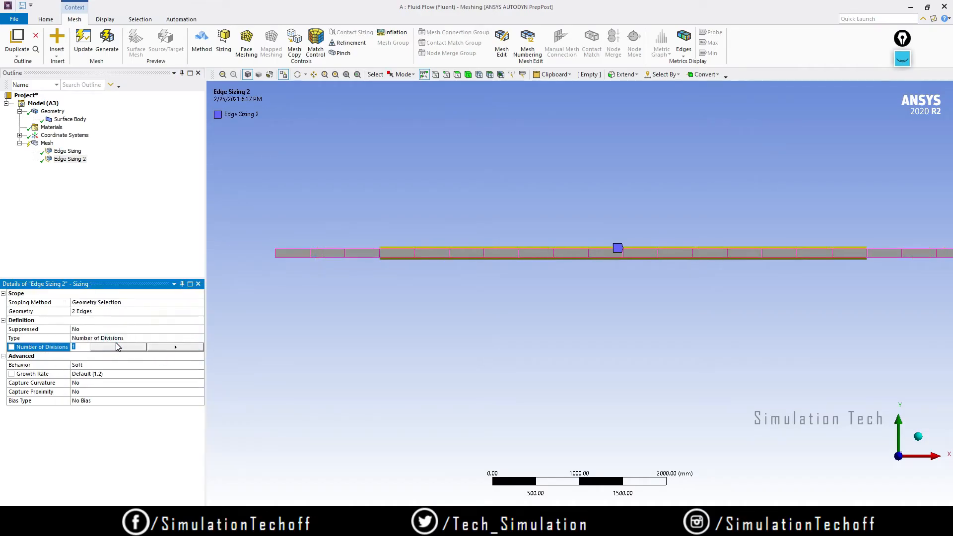
{"action": "type", "text": "100"}
{"action": "key", "text": "Return"}
- Draw example division marks across the pipe near the inlet end, erase them and put the annotation tools away
{"action": "middle_click_drag", "start_coordinate": [320, 248], "coordinate": [720, 244], "text": "ctrl"}
{"action": "scroll", "coordinate": [312, 267], "scroll_direction": "up", "scroll_amount": 3}
{"action": "scroll", "coordinate": [474, 247], "scroll_direction": "up", "scroll_amount": 2}
{"action": "middle_click_drag", "start_coordinate": [475, 246], "coordinate": [439, 153], "text": "shift"}
{"action": "middle_click_drag", "start_coordinate": [399, 225], "coordinate": [400, 319], "text": "ctrl"}
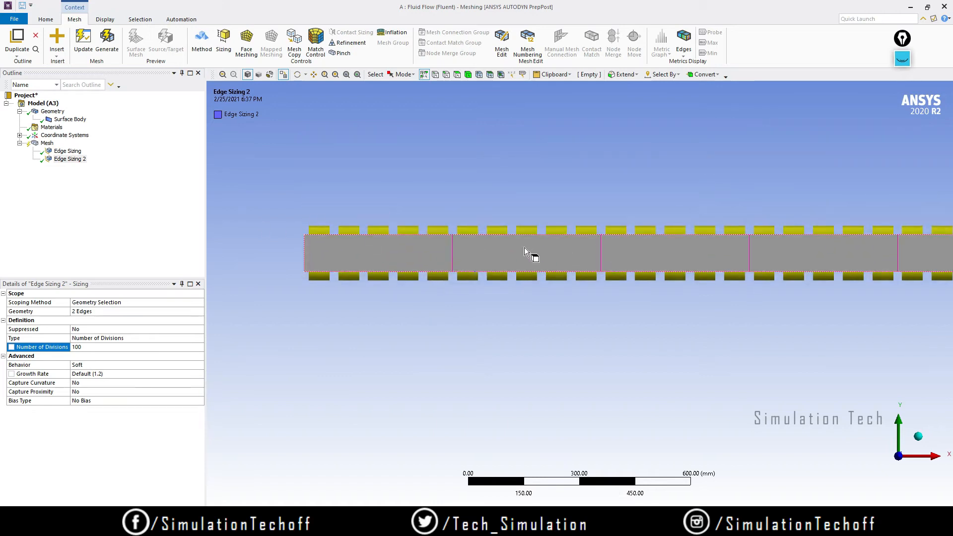
{"action": "scroll", "coordinate": [553, 253], "scroll_direction": "down", "scroll_amount": 4}
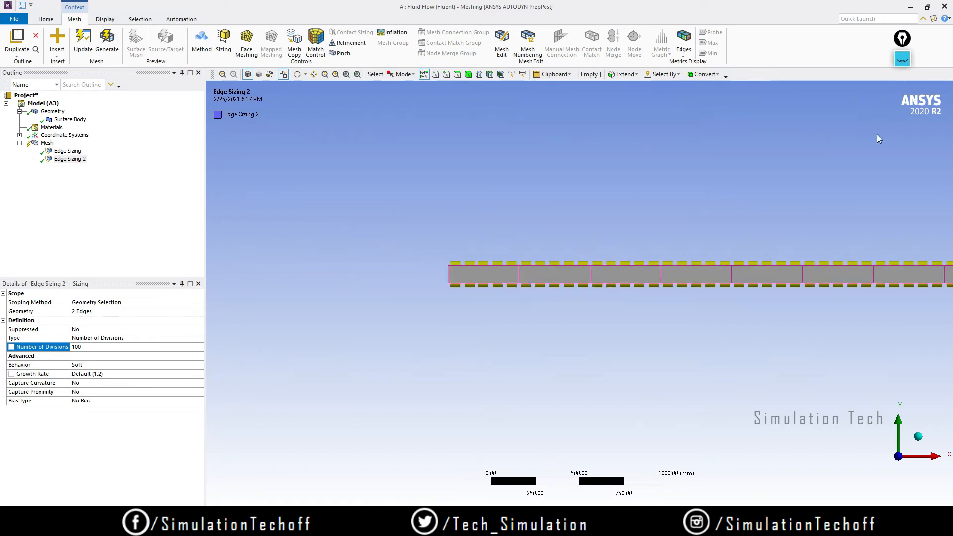
{"action": "left_click", "coordinate": [901, 59]}
{"action": "left_click", "coordinate": [902, 88]}
{"action": "left_click_drag", "start_coordinate": [459, 260], "coordinate": [460, 295]}
{"action": "mouse_move", "coordinate": [475, 264]}
{"action": "left_mouse_down"}
{"action": "mouse_move", "coordinate": [475, 286]}
{"action": "mouse_move", "coordinate": [501, 284]}
{"action": "left_mouse_up"}
{"action": "left_click", "coordinate": [902, 163]}
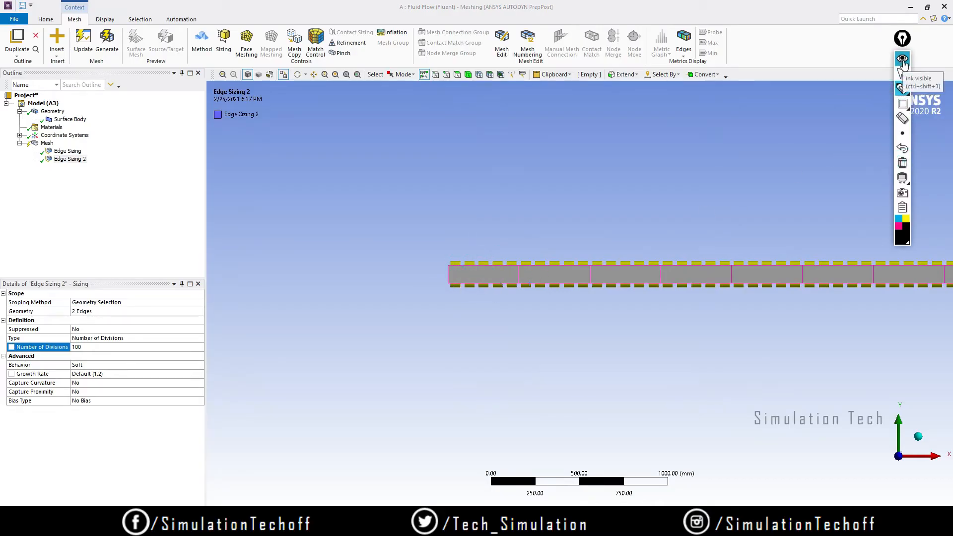
{"action": "left_click", "coordinate": [902, 73]}
- Examine the division previews of both edge sizings, along the pipe's long edges and at the inlet edge
{"action": "middle_click_drag", "start_coordinate": [876, 204], "coordinate": [704, 205], "text": "ctrl"}
{"action": "scroll", "coordinate": [811, 233], "scroll_direction": "down", "scroll_amount": 4}
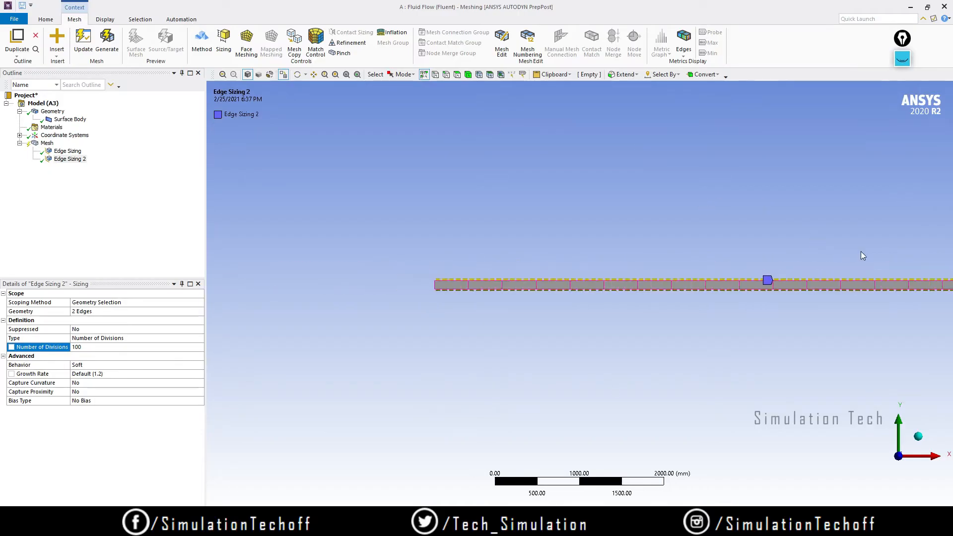
{"action": "middle_click_drag", "start_coordinate": [864, 250], "coordinate": [648, 217], "text": "ctrl"}
{"action": "middle_click_drag", "start_coordinate": [585, 222], "coordinate": [689, 223], "text": "ctrl"}
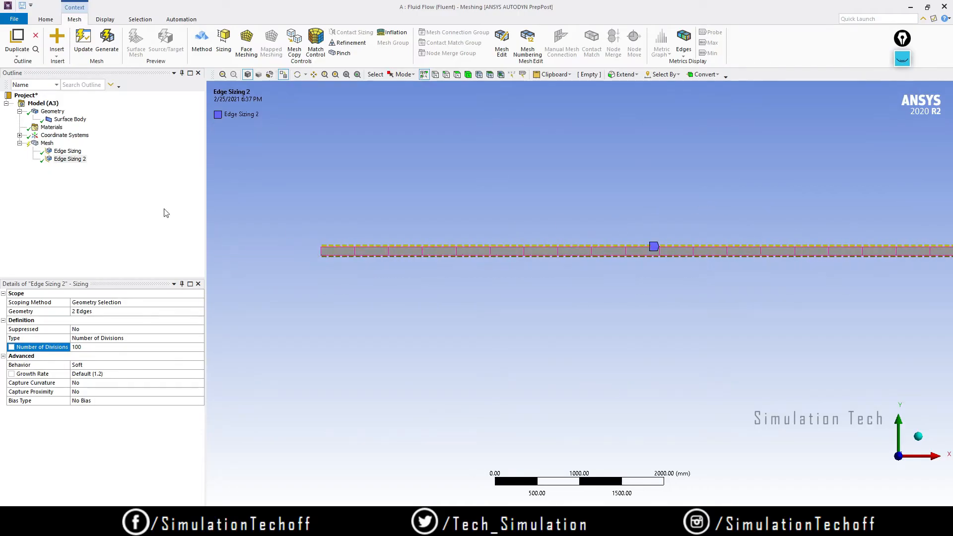
{"action": "left_click", "coordinate": [65, 151]}
{"action": "scroll", "coordinate": [262, 251], "scroll_direction": "up", "scroll_amount": 2}
{"action": "middle_click_drag", "start_coordinate": [349, 258], "coordinate": [440, 244], "text": "ctrl"}
{"action": "scroll", "coordinate": [440, 243], "scroll_direction": "up", "scroll_amount": 2}
{"action": "middle_click_drag", "start_coordinate": [319, 224], "coordinate": [488, 269], "text": "ctrl"}
{"action": "scroll", "coordinate": [494, 267], "scroll_direction": "up", "scroll_amount": 6}
{"action": "scroll", "coordinate": [399, 223], "scroll_direction": "down", "scroll_amount": 2}
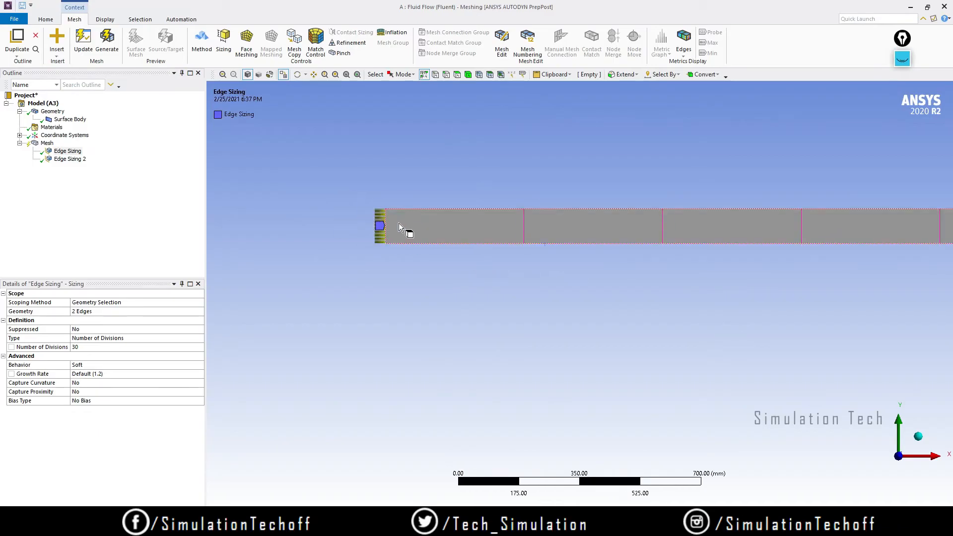
{"action": "scroll", "coordinate": [398, 222], "scroll_direction": "down", "scroll_amount": 5}
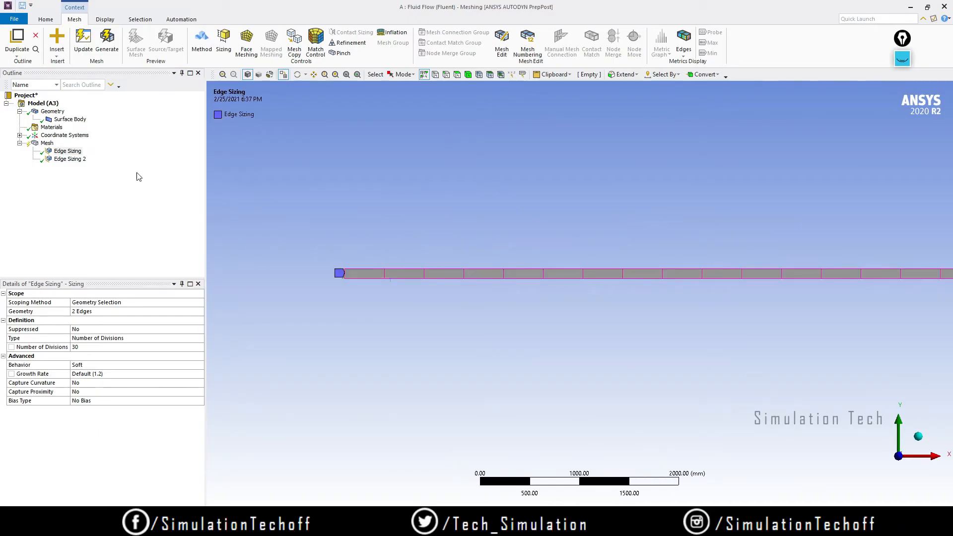
- Generate the mesh with both edge sizings applied
{"action": "left_click", "coordinate": [45, 143]}
{"action": "right_click", "coordinate": [45, 143]}
{"action": "left_click", "coordinate": [74, 171]}
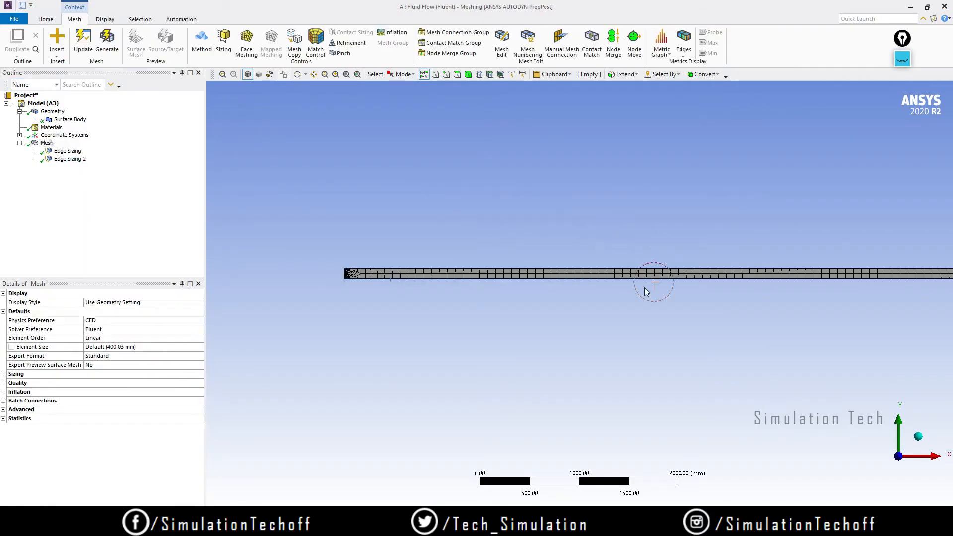
- Inspect the element shapes and the cell transition at the inlet end and along the pipe mesh
{"action": "middle_click_drag", "start_coordinate": [781, 288], "coordinate": [683, 283], "text": "ctrl"}
{"action": "scroll", "coordinate": [684, 282], "scroll_direction": "up", "scroll_amount": 1}
{"action": "scroll", "coordinate": [684, 282], "scroll_direction": "down", "scroll_amount": 4}
{"action": "middle_click_drag", "start_coordinate": [436, 281], "coordinate": [571, 283], "text": "ctrl"}
{"action": "scroll", "coordinate": [446, 282], "scroll_direction": "up", "scroll_amount": 3}
{"action": "middle_click_drag", "start_coordinate": [484, 289], "coordinate": [522, 282], "text": "ctrl"}
{"action": "right_click_drag", "start_coordinate": [520, 316], "coordinate": [443, 247]}
{"action": "right_click_drag", "start_coordinate": [726, 348], "coordinate": [581, 248]}
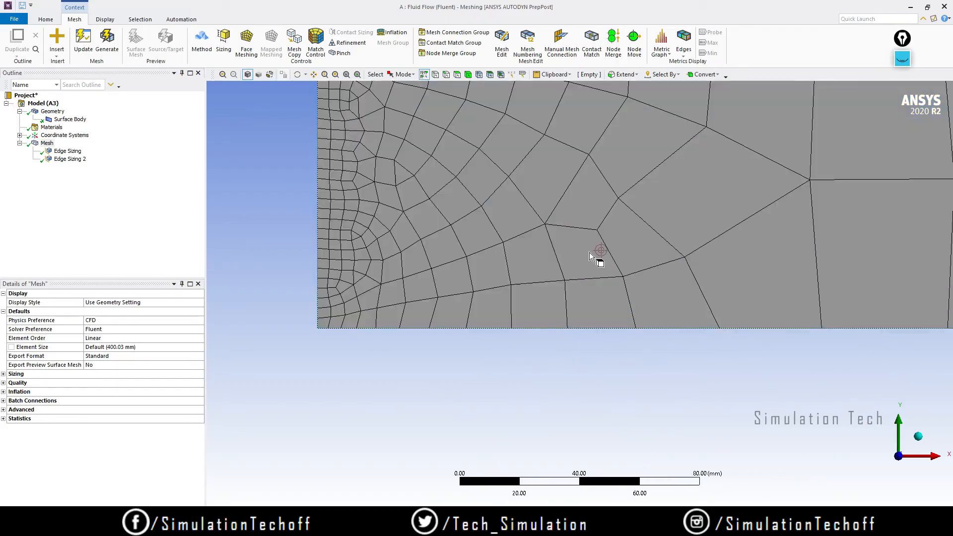
{"action": "scroll", "coordinate": [556, 243], "scroll_direction": "down", "scroll_amount": 3}
{"action": "scroll", "coordinate": [560, 245], "scroll_direction": "down", "scroll_amount": 2}
{"action": "middle_click_drag", "start_coordinate": [632, 251], "coordinate": [542, 269], "text": "ctrl"}
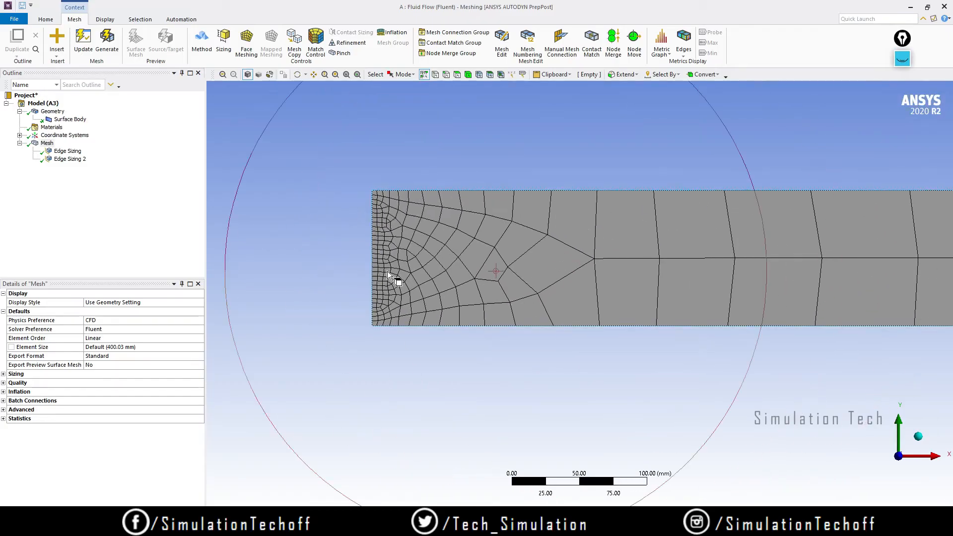
{"action": "scroll", "coordinate": [641, 281], "scroll_direction": "down", "scroll_amount": 5}
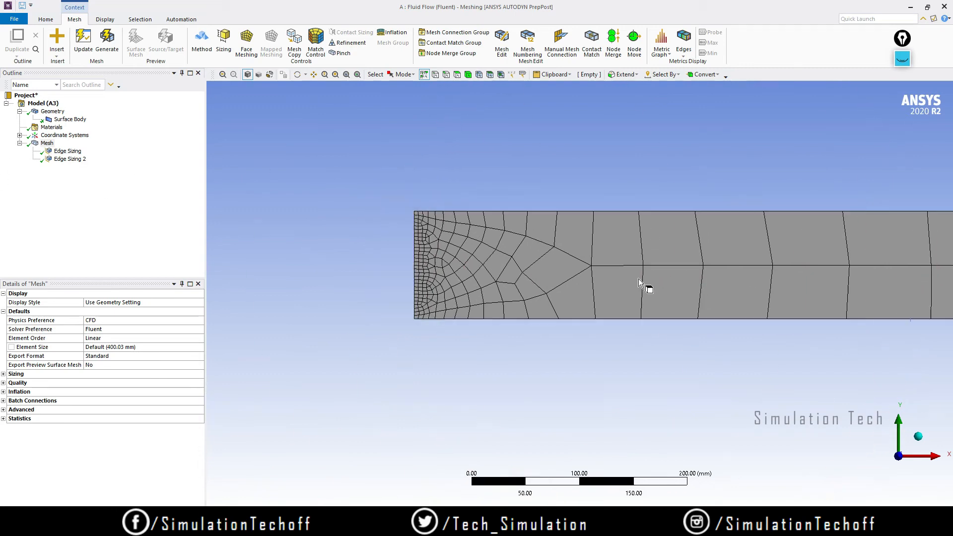
{"action": "scroll", "coordinate": [552, 267], "scroll_direction": "down", "scroll_amount": 4}
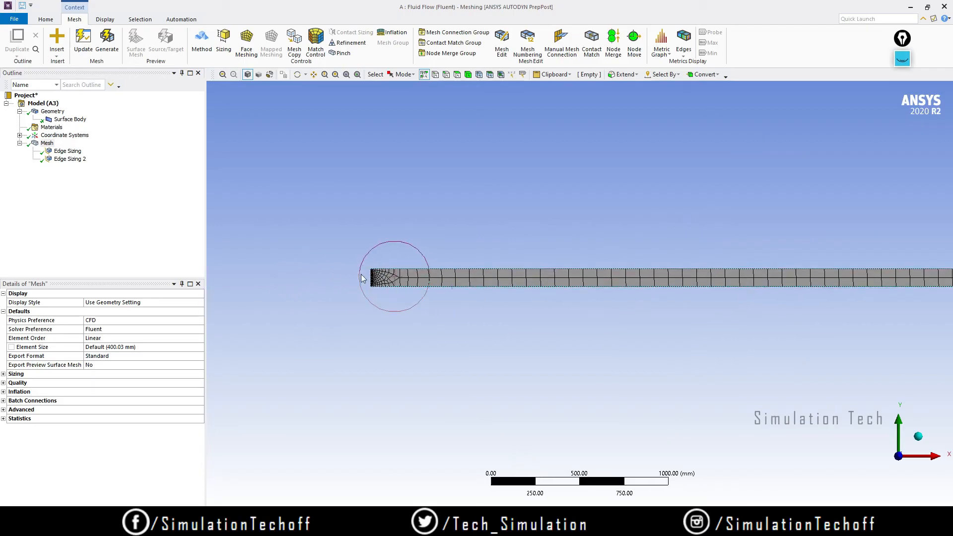
{"action": "scroll", "coordinate": [416, 296], "scroll_direction": "up", "scroll_amount": 3}
{"action": "scroll", "coordinate": [416, 296], "scroll_direction": "up", "scroll_amount": 6}
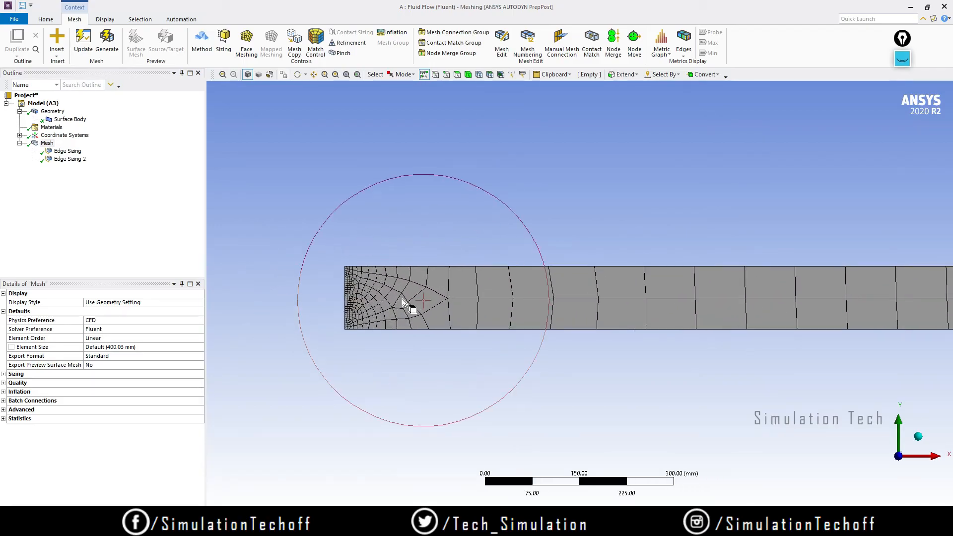
- Set Use Adaptive Sizing to Yes in the mesh's sizing settings and regenerate the mesh
{"action": "scroll", "coordinate": [405, 273], "scroll_direction": "down", "scroll_amount": 7}
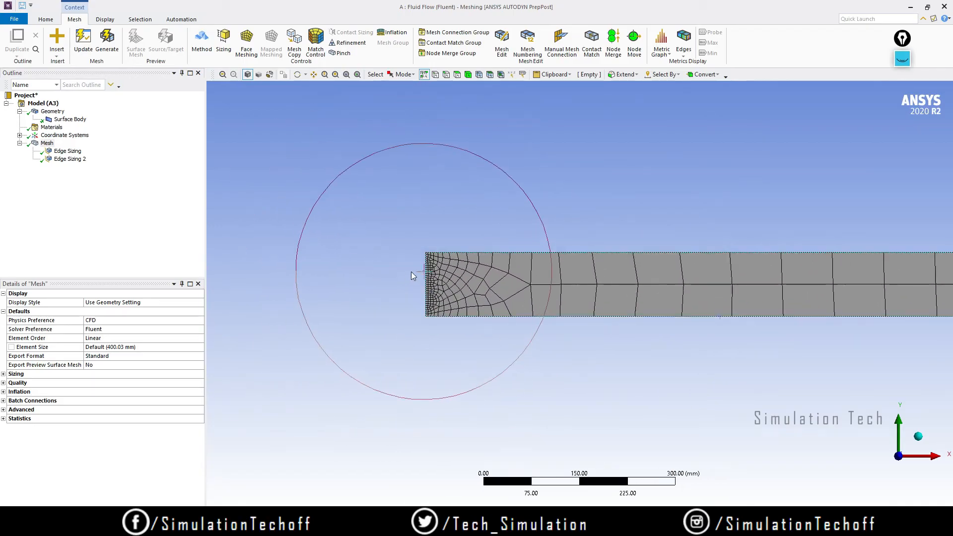
{"action": "scroll", "coordinate": [750, 295], "scroll_direction": "down", "scroll_amount": 2}
{"action": "middle_click_drag", "start_coordinate": [748, 294], "coordinate": [460, 295], "text": "ctrl"}
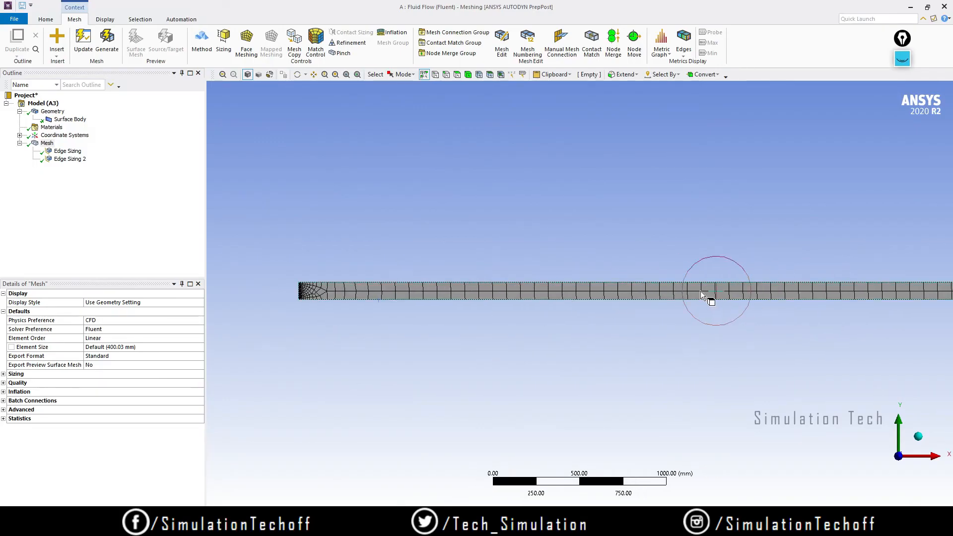
{"action": "left_click", "coordinate": [4, 374]}
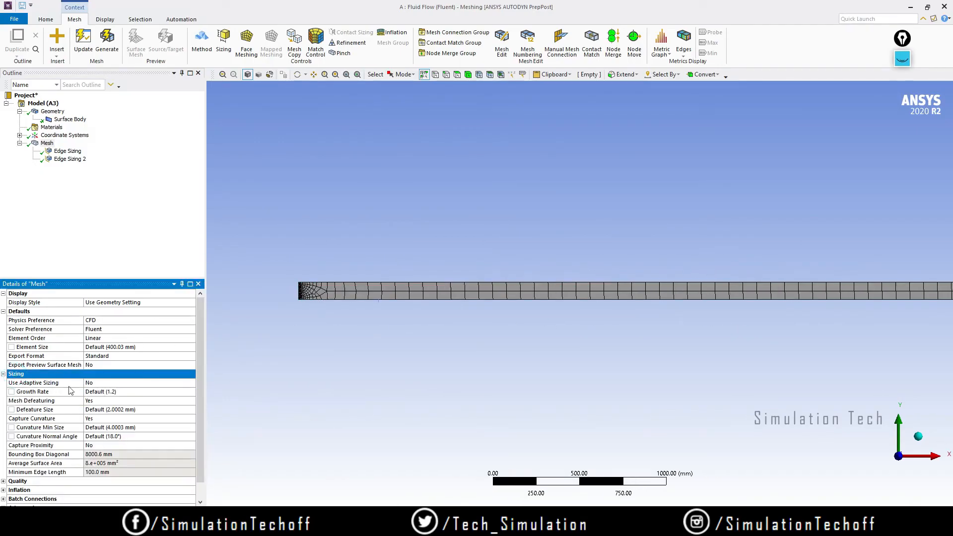
{"action": "left_click", "coordinate": [161, 384]}
{"action": "left_click", "coordinate": [192, 383]}
{"action": "left_click", "coordinate": [127, 393]}
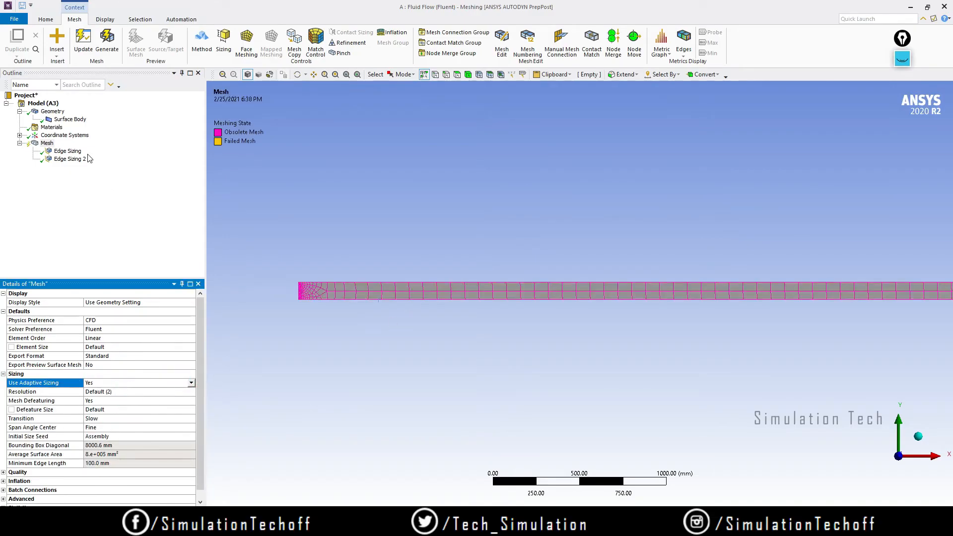
{"action": "right_click", "coordinate": [46, 144]}
{"action": "left_click", "coordinate": [74, 177]}
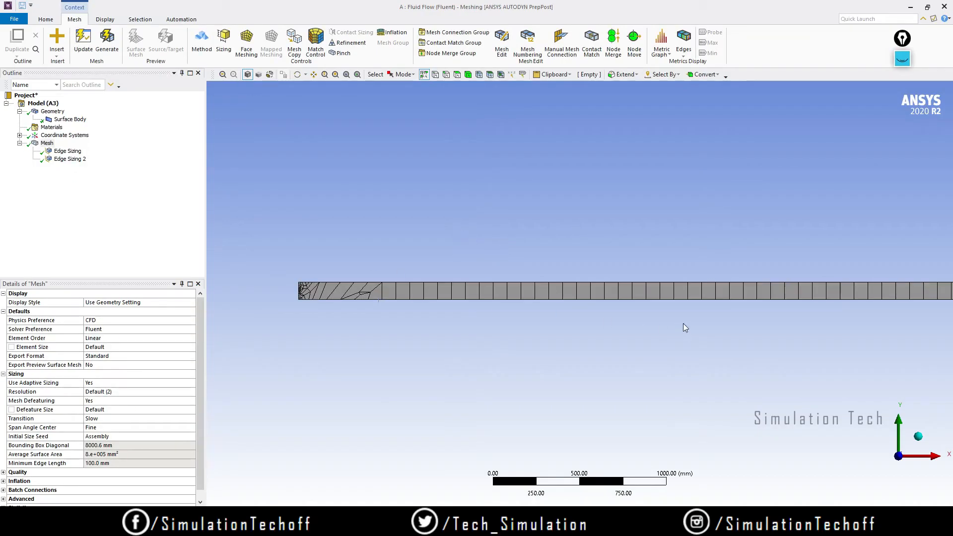
- Set the behavior of the first edge sizing, the one on the pipe's short end edges, to Hard
{"action": "middle_click_drag", "start_coordinate": [806, 304], "coordinate": [698, 287], "text": "ctrl"}
{"action": "scroll", "coordinate": [494, 258], "scroll_direction": "down", "scroll_amount": 3}
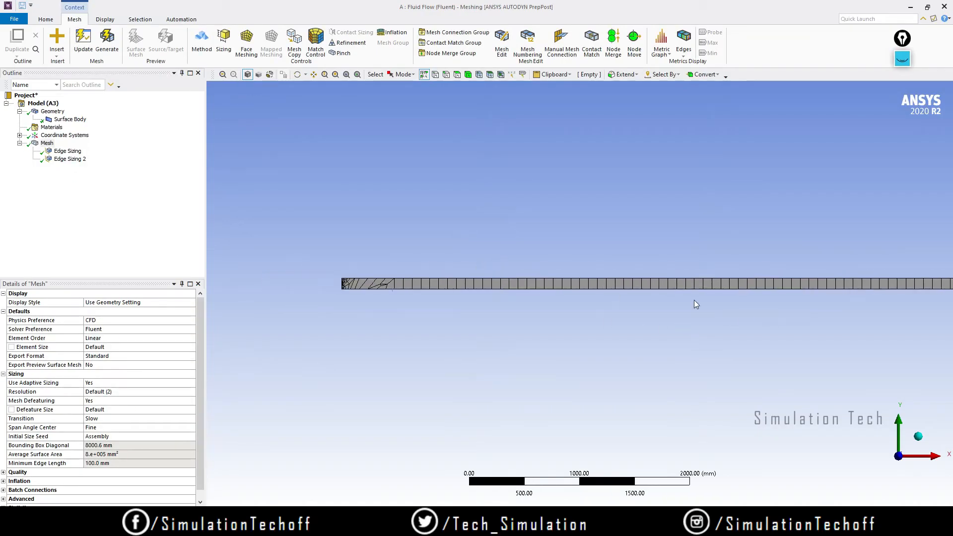
{"action": "middle_click_drag", "start_coordinate": [900, 287], "coordinate": [731, 258], "text": "ctrl"}
{"action": "middle_click_drag", "start_coordinate": [894, 259], "coordinate": [717, 269], "text": "ctrl"}
{"action": "scroll", "coordinate": [718, 269], "scroll_direction": "down", "scroll_amount": 1}
{"action": "middle_click_drag", "start_coordinate": [439, 276], "coordinate": [541, 282], "text": "ctrl"}
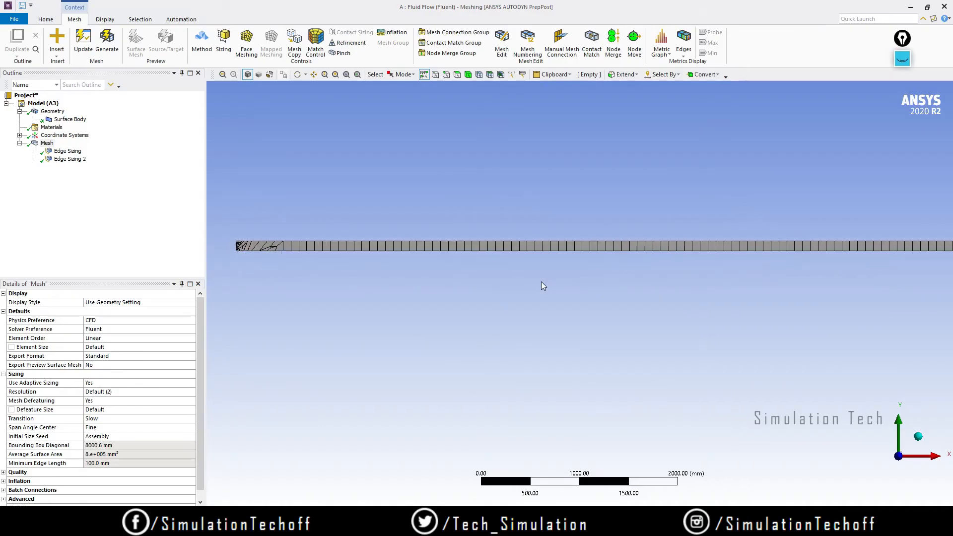
{"action": "left_click", "coordinate": [71, 152]}
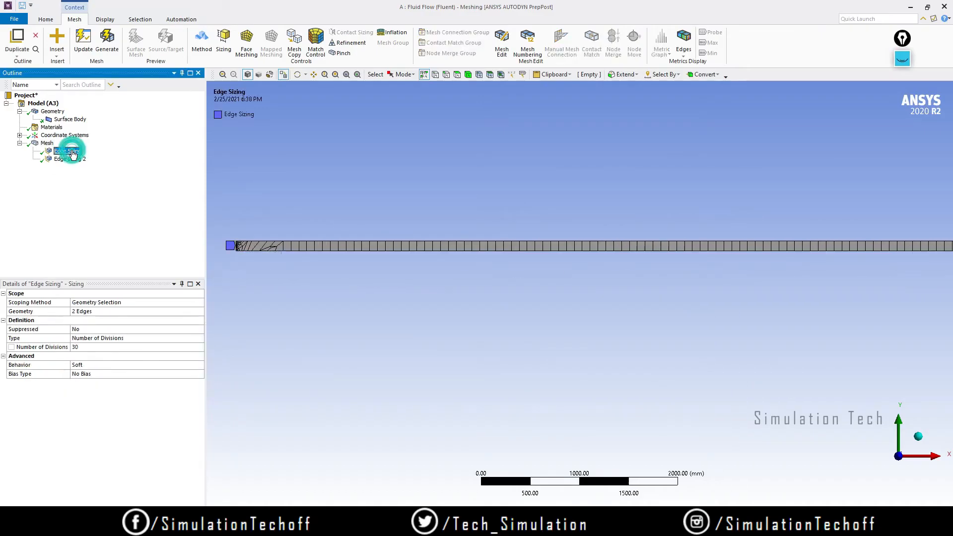
{"action": "left_click", "coordinate": [96, 365]}
{"action": "left_click", "coordinate": [200, 365]}
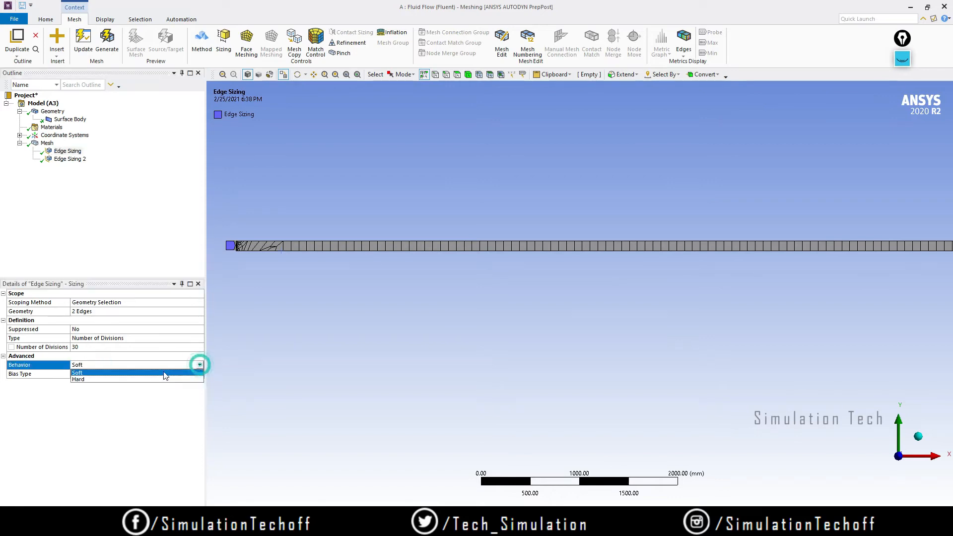
{"action": "left_click", "coordinate": [159, 380]}
- Set the behavior of the second edge sizing, along the pipe's long edges, to Hard
{"action": "left_click", "coordinate": [70, 159]}
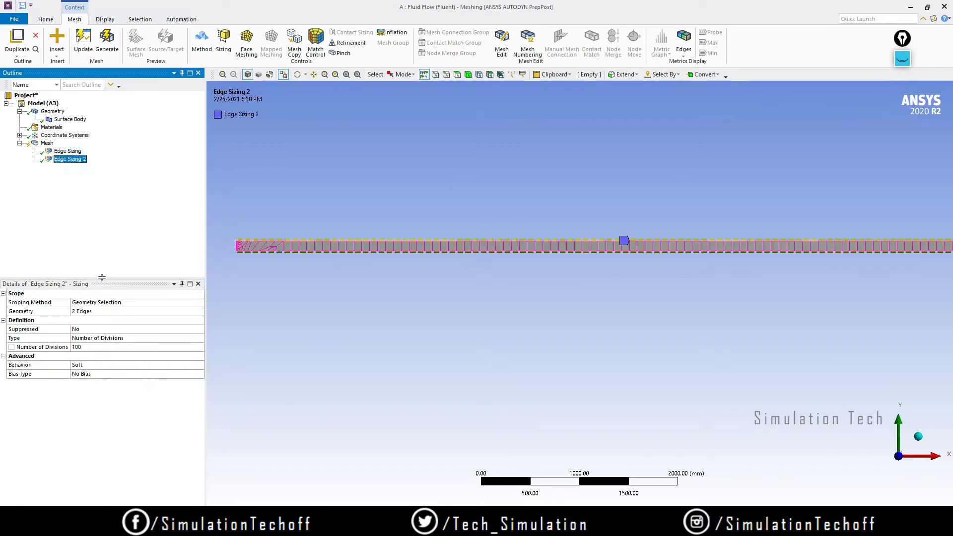
{"action": "left_click", "coordinate": [198, 365]}
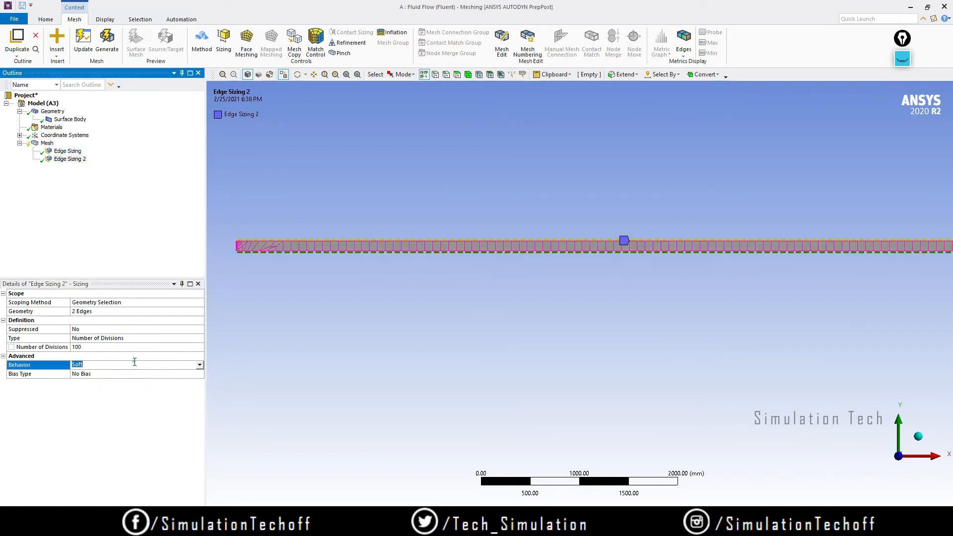
{"action": "left_click", "coordinate": [199, 366]}
{"action": "left_click", "coordinate": [87, 380]}
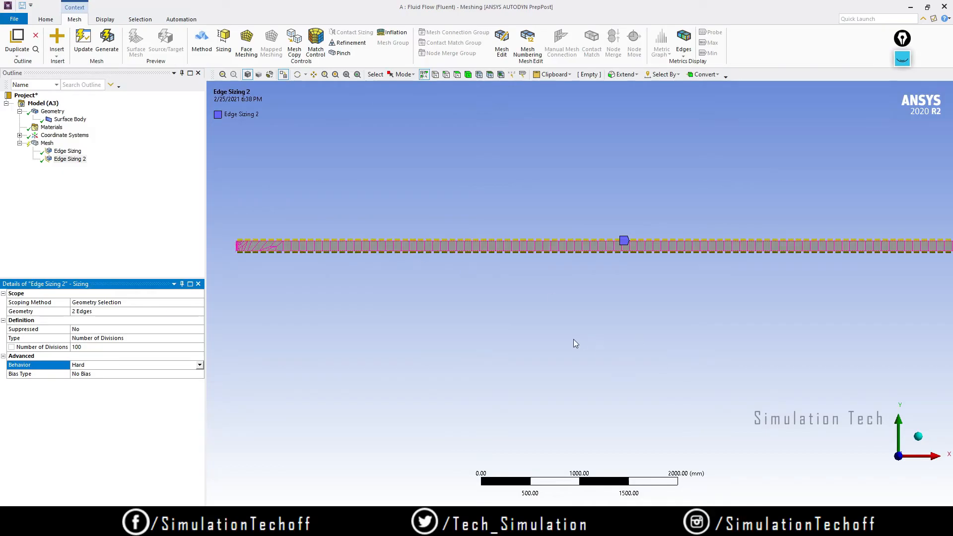
- Add a Face Meshing control to the mesh and apply it to the pipe's surface
{"action": "right_click", "coordinate": [47, 143]}
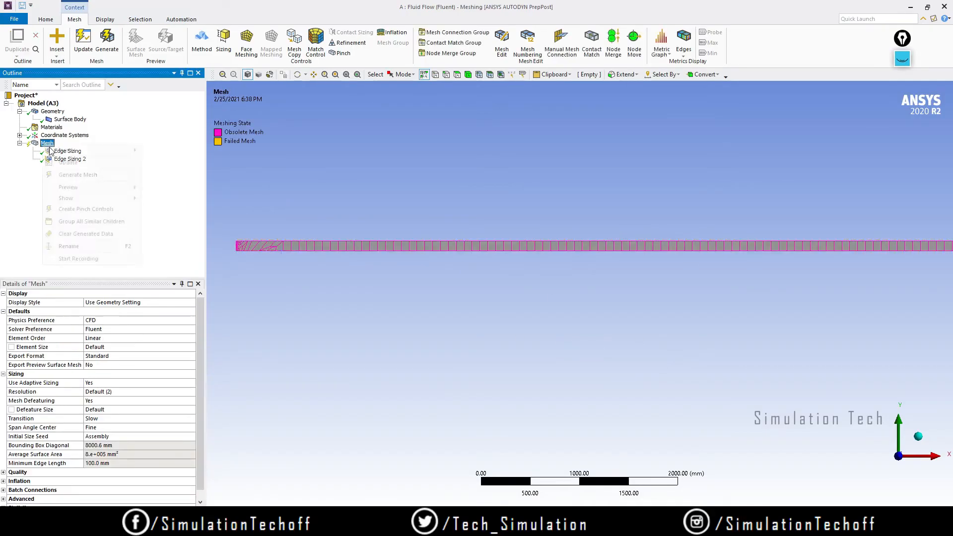
{"action": "mouse_move", "coordinate": [70, 150]}
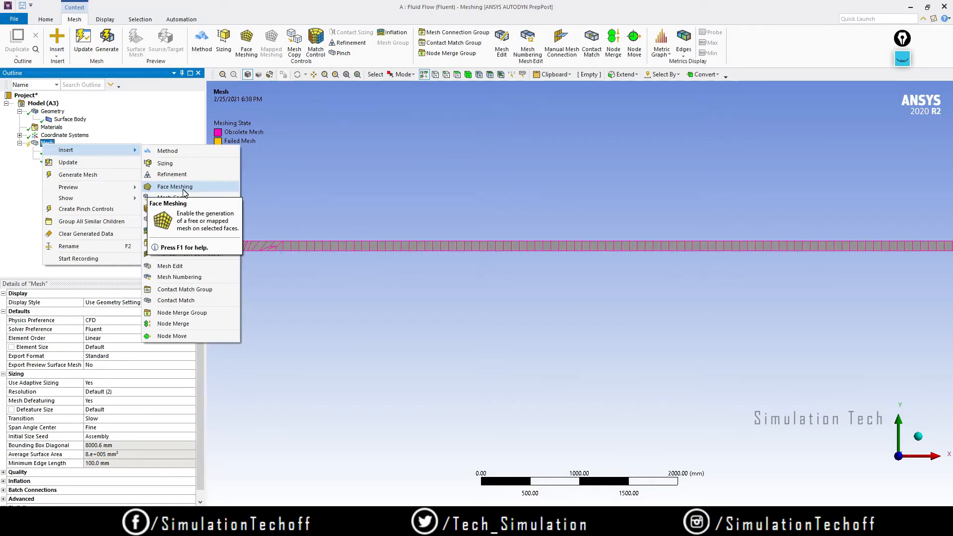
{"action": "left_click", "coordinate": [183, 188]}
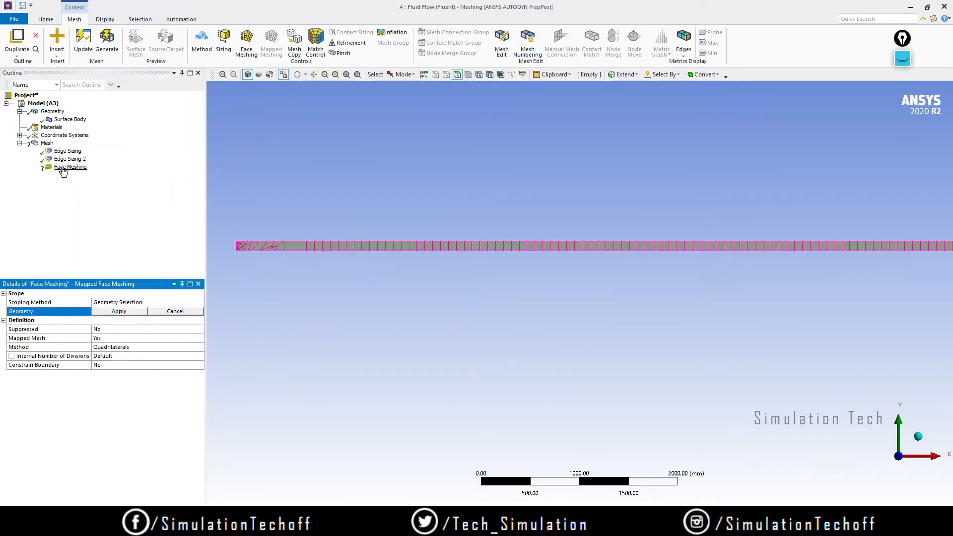
{"action": "left_click", "coordinate": [379, 247]}
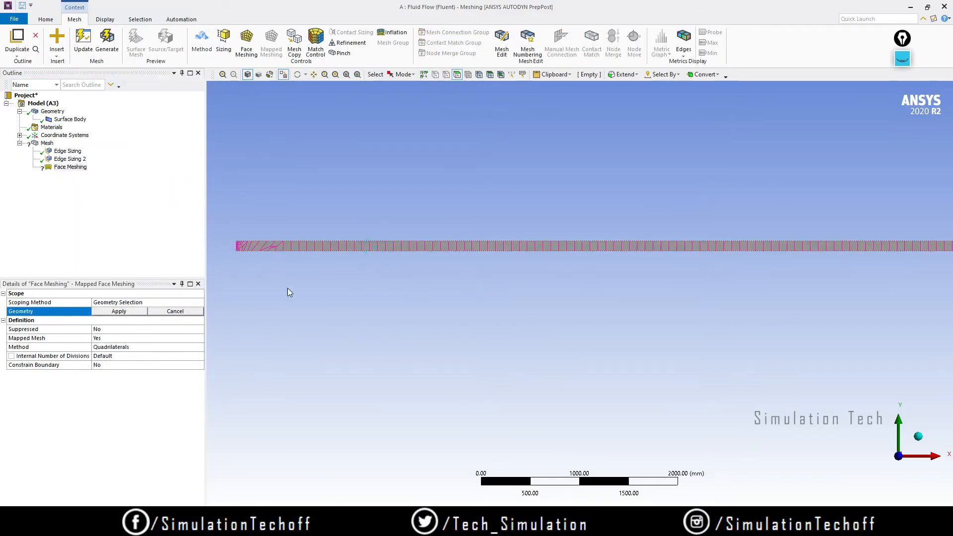
{"action": "left_click", "coordinate": [120, 311]}
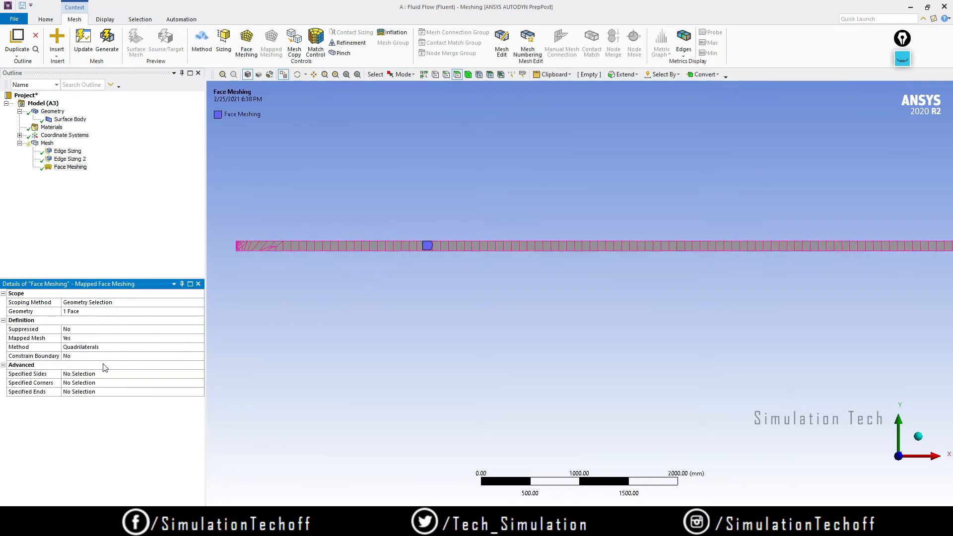
- Regenerate the mesh with the hard edge sizings and the face meshing control applied
{"action": "left_click", "coordinate": [47, 143]}
{"action": "right_click", "coordinate": [47, 144]}
{"action": "left_click", "coordinate": [62, 174]}
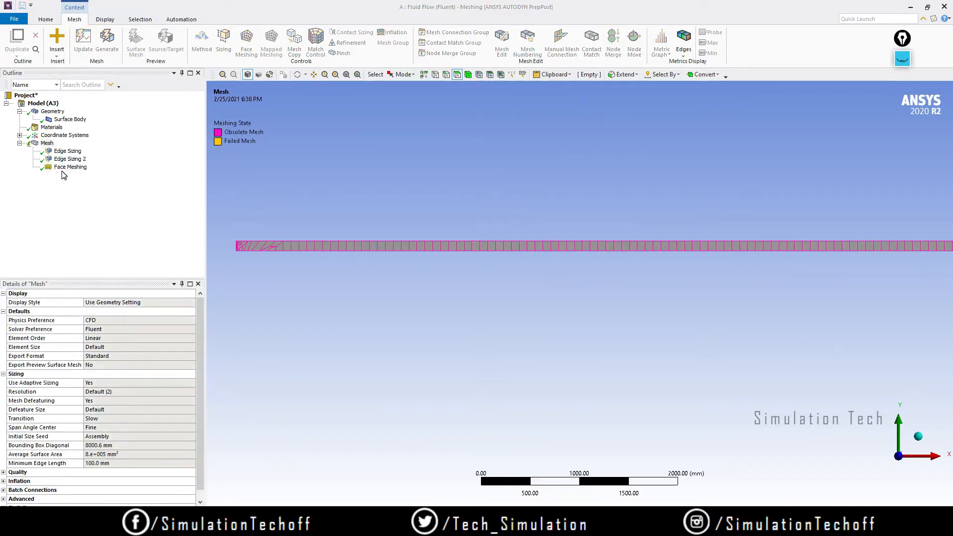
- Inspect the shape and spacing of the mapped mesh cells at the pipe's inlet end
{"action": "scroll", "coordinate": [383, 246], "scroll_direction": "up", "scroll_amount": 3}
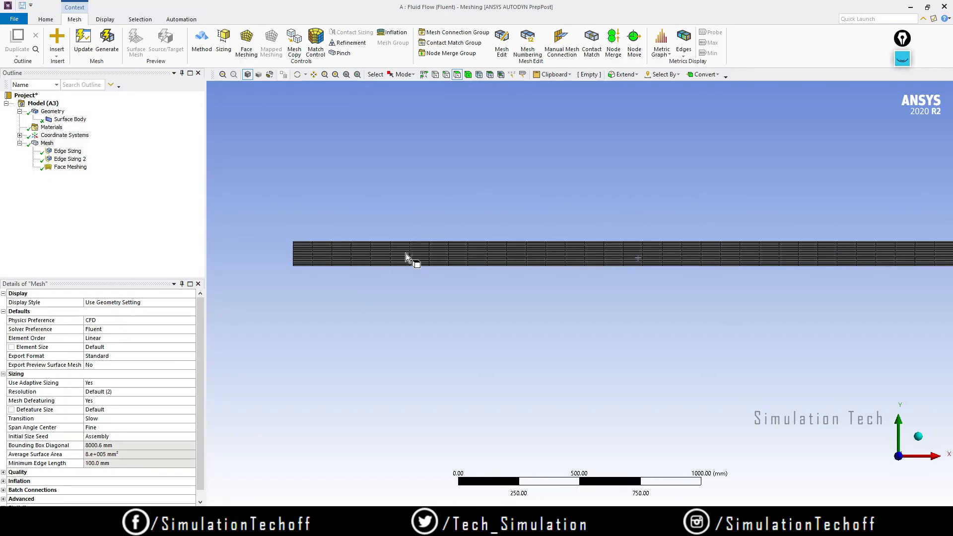
{"action": "scroll", "coordinate": [406, 253], "scroll_direction": "up", "scroll_amount": 2}
{"action": "middle_click_drag", "start_coordinate": [452, 248], "coordinate": [642, 267], "text": "ctrl"}
{"action": "scroll", "coordinate": [377, 251], "scroll_direction": "up", "scroll_amount": 2}
{"action": "middle_click_drag", "start_coordinate": [322, 234], "coordinate": [589, 287], "text": "ctrl"}
{"action": "scroll", "coordinate": [462, 276], "scroll_direction": "up", "scroll_amount": 2}
{"action": "scroll", "coordinate": [493, 282], "scroll_direction": "up", "scroll_amount": 2}
{"action": "middle_click_drag", "start_coordinate": [499, 275], "coordinate": [577, 269], "text": "ctrl"}
{"action": "scroll", "coordinate": [531, 270], "scroll_direction": "up", "scroll_amount": 3}
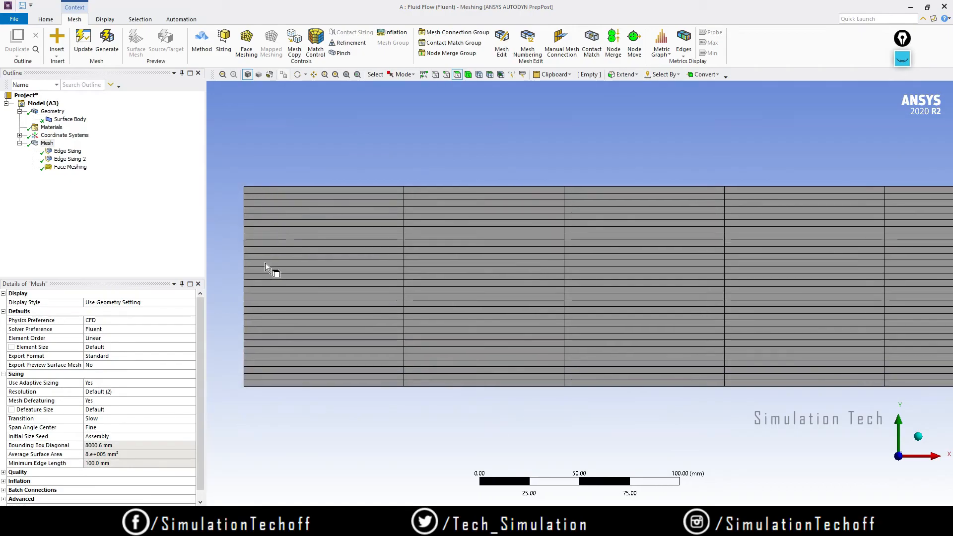
{"action": "scroll", "coordinate": [532, 317], "scroll_direction": "down", "scroll_amount": 2}
{"action": "middle_click_drag", "start_coordinate": [532, 318], "coordinate": [551, 310], "text": "ctrl"}
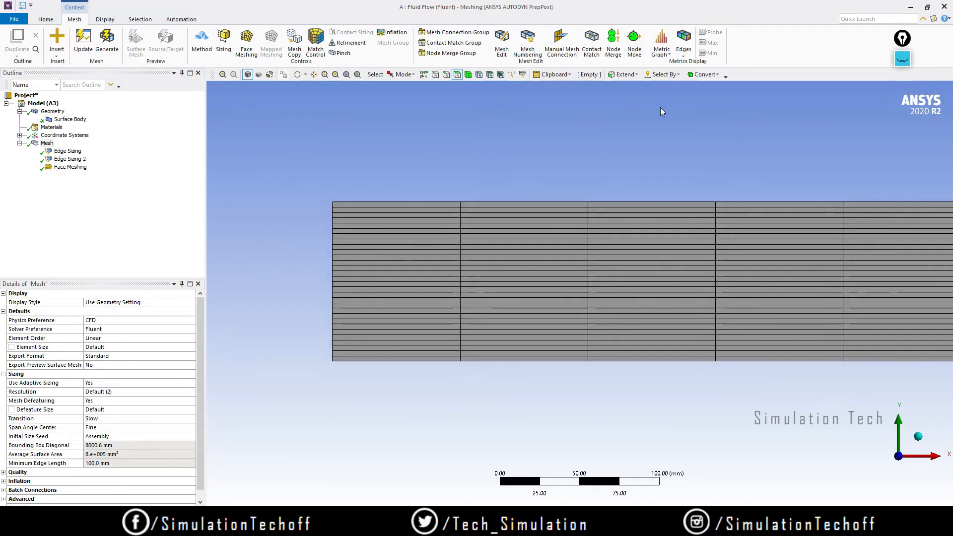
- Circle the inlet-end corners and point an arrow at the first cell boundary, erase the markings and put the annotation tools away
{"action": "left_click", "coordinate": [902, 58]}
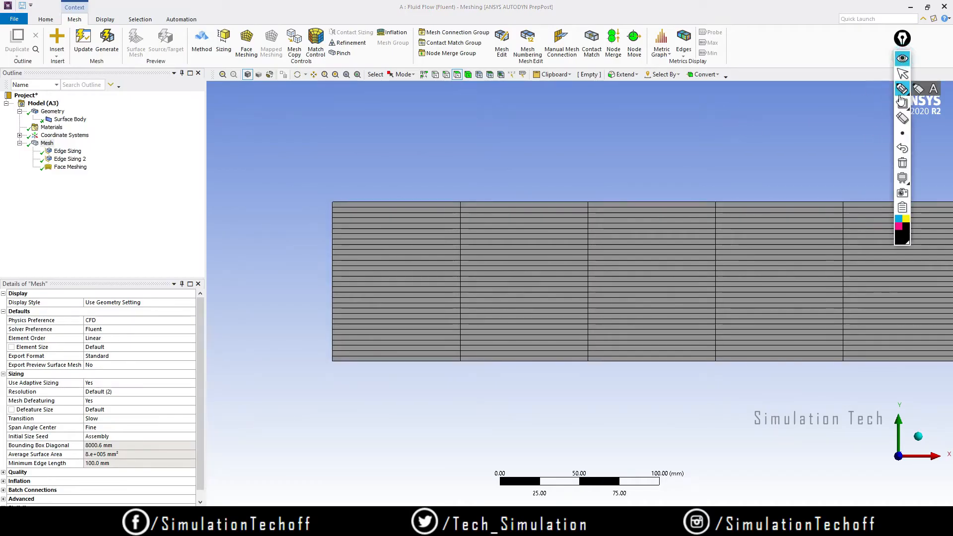
{"action": "left_click", "coordinate": [902, 90]}
{"action": "mouse_move", "coordinate": [324, 333]}
{"action": "left_mouse_down"}
{"action": "mouse_move", "coordinate": [355, 366]}
{"action": "mouse_move", "coordinate": [333, 338]}
{"action": "left_mouse_up"}
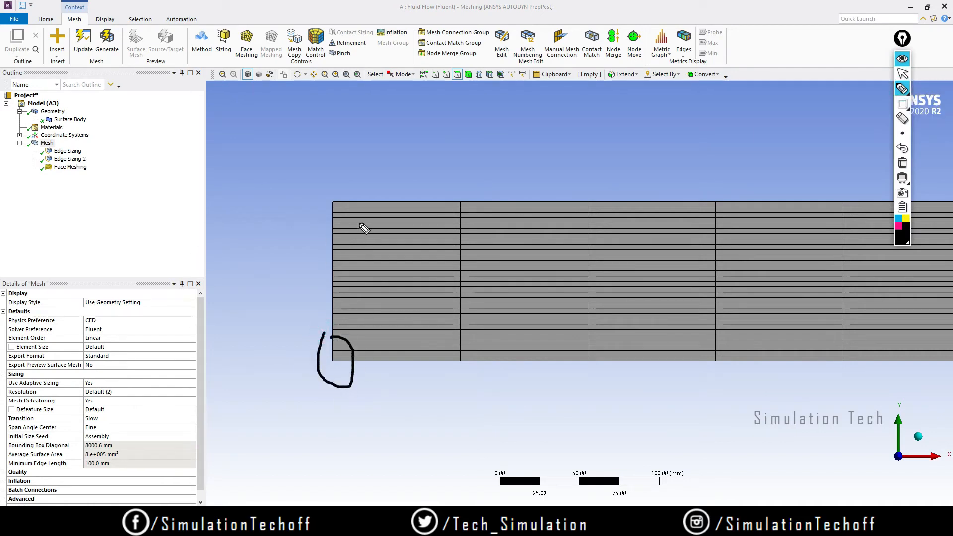
{"action": "mouse_move", "coordinate": [328, 192]}
{"action": "left_mouse_down"}
{"action": "mouse_move", "coordinate": [348, 187]}
{"action": "mouse_move", "coordinate": [320, 239]}
{"action": "mouse_move", "coordinate": [322, 173]}
{"action": "left_mouse_up"}
{"action": "left_click", "coordinate": [902, 164]}
{"action": "left_click_drag", "start_coordinate": [512, 158], "coordinate": [467, 196]}
{"action": "left_click_drag", "start_coordinate": [477, 171], "coordinate": [503, 193]}
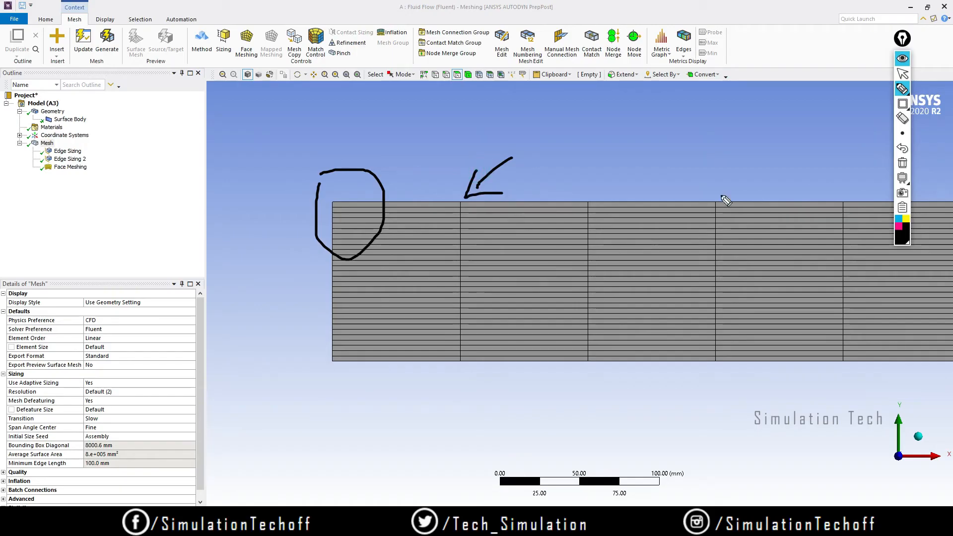
{"action": "left_click", "coordinate": [903, 163]}
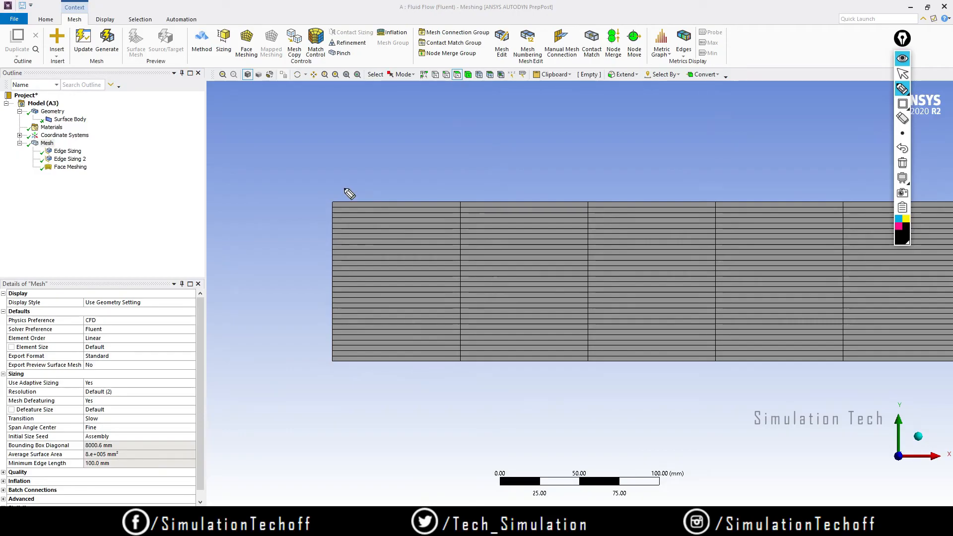
{"action": "left_click", "coordinate": [903, 59]}
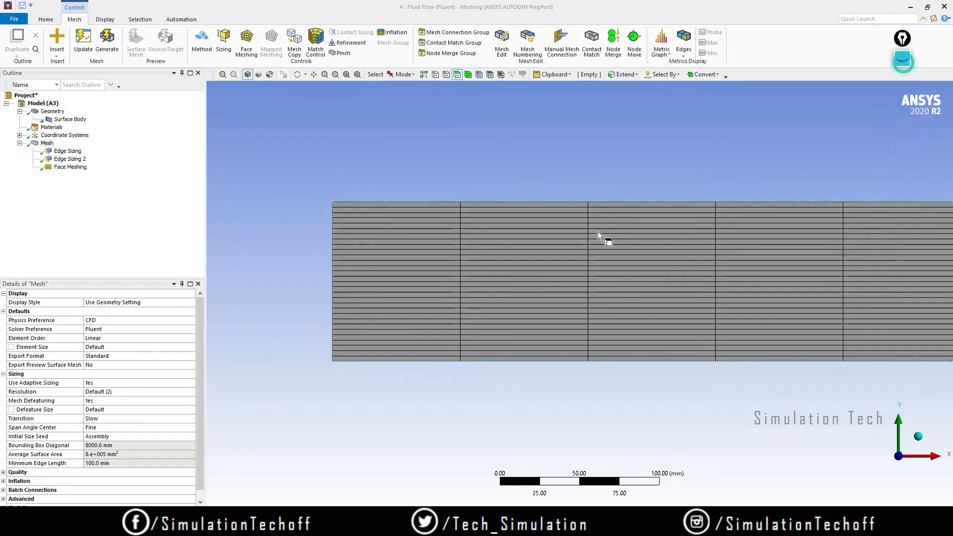
- Give the first edge sizing a one-directional bias of increasing division size, with a bias factor of 10
{"action": "left_click", "coordinate": [73, 152]}
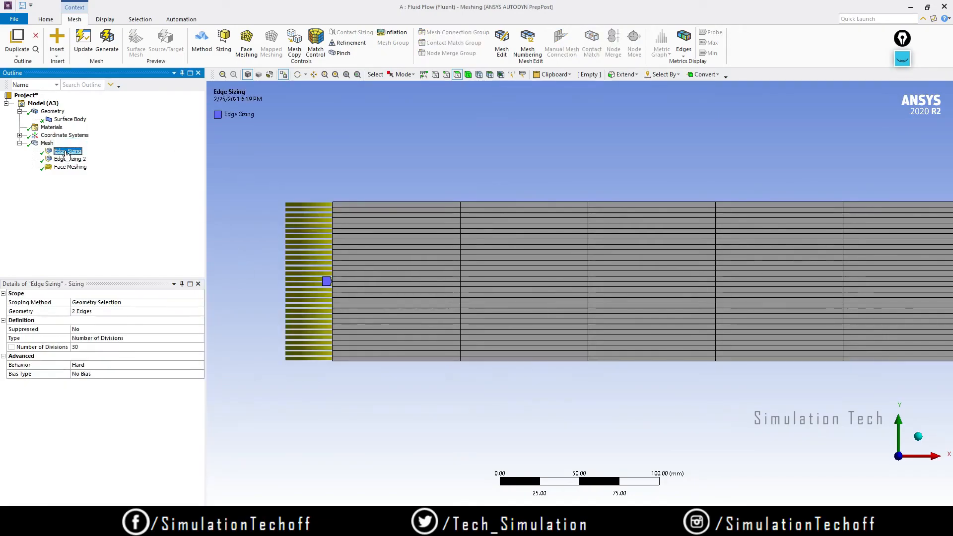
{"action": "left_click", "coordinate": [89, 377]}
{"action": "left_click", "coordinate": [200, 376]}
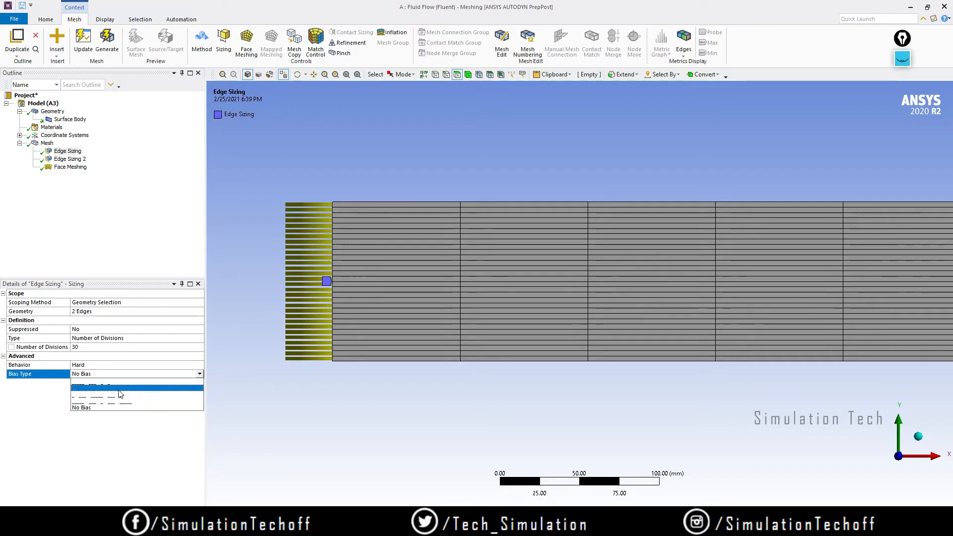
{"action": "left_click", "coordinate": [94, 391]}
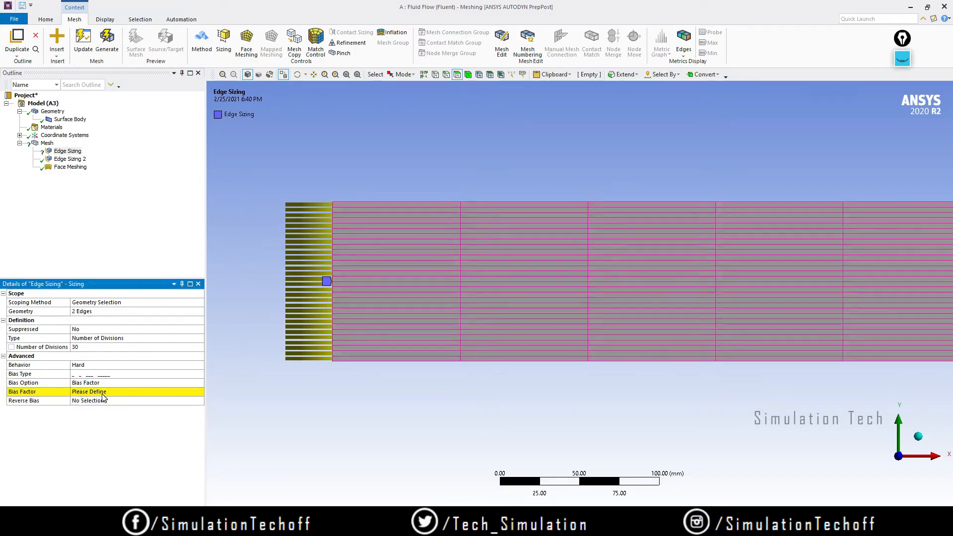
{"action": "left_click", "coordinate": [103, 394]}
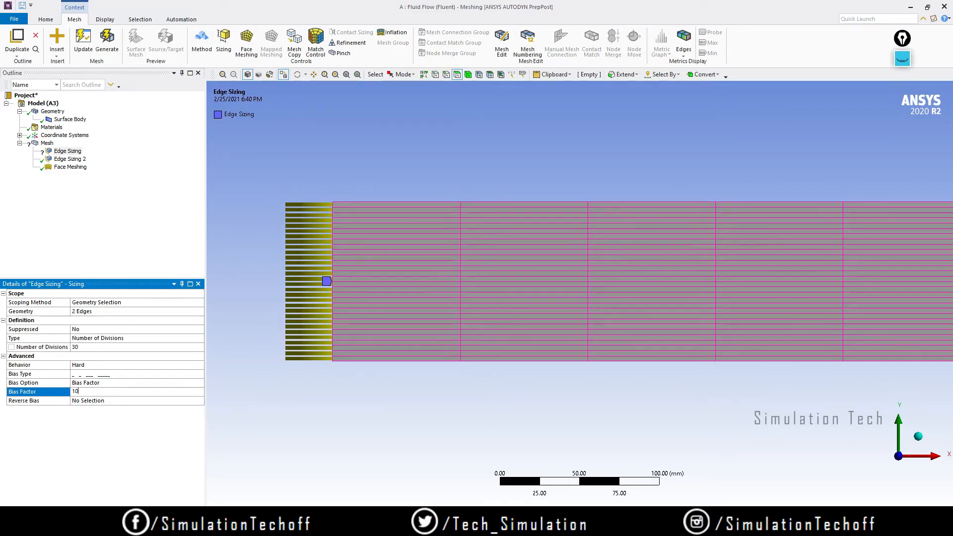
{"action": "key", "text": "Return"}
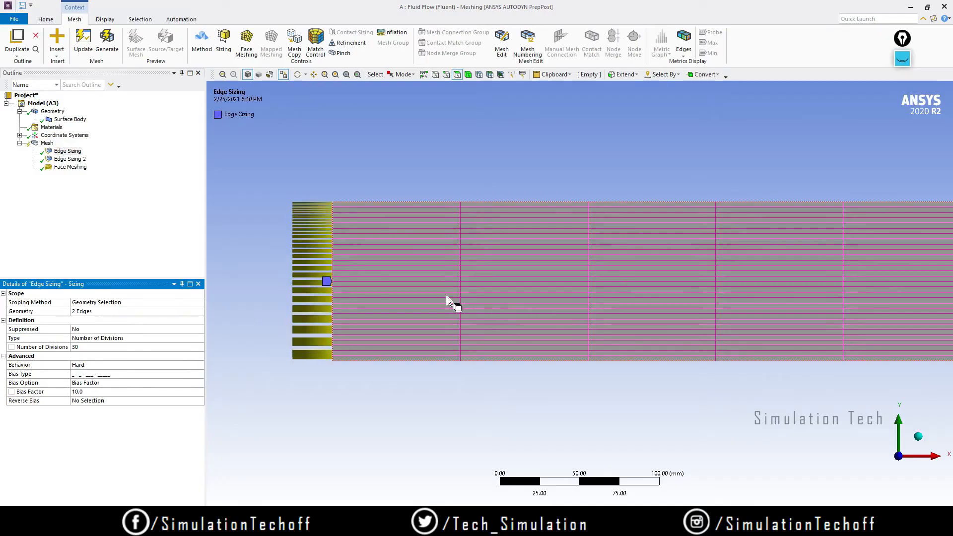
- Examine the biased division preview along the inlet edge, from the upper wall down to the lower edge
{"action": "middle_click_drag", "start_coordinate": [447, 297], "coordinate": [434, 323], "text": "ctrl"}
{"action": "scroll", "coordinate": [434, 323], "scroll_direction": "up", "scroll_amount": 1}
{"action": "middle_click_drag", "start_coordinate": [365, 290], "coordinate": [442, 379], "text": "ctrl"}
{"action": "scroll", "coordinate": [361, 341], "scroll_direction": "up", "scroll_amount": 2}
{"action": "scroll", "coordinate": [362, 341], "scroll_direction": "up", "scroll_amount": 1}
{"action": "middle_click_drag", "start_coordinate": [357, 334], "coordinate": [502, 246], "text": "ctrl"}
{"action": "scroll", "coordinate": [456, 287], "scroll_direction": "up", "scroll_amount": 2}
{"action": "middle_click_drag", "start_coordinate": [428, 297], "coordinate": [483, 362], "text": "ctrl"}
{"action": "scroll", "coordinate": [483, 362], "scroll_direction": "up", "scroll_amount": 1}
{"action": "scroll", "coordinate": [376, 300], "scroll_direction": "up", "scroll_amount": 3}
{"action": "middle_click_drag", "start_coordinate": [370, 322], "coordinate": [445, 307], "text": "ctrl"}
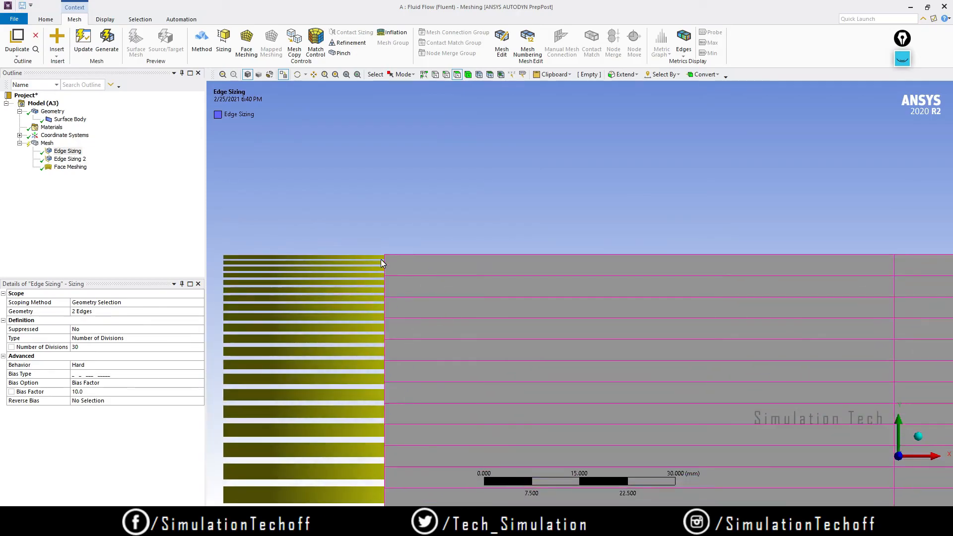
{"action": "scroll", "coordinate": [416, 302], "scroll_direction": "down", "scroll_amount": 4}
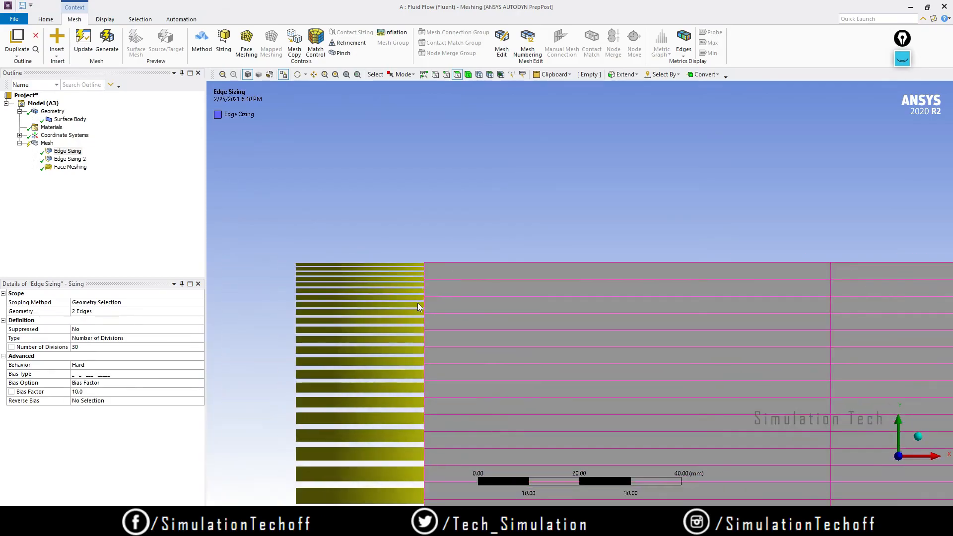
{"action": "middle_click_drag", "start_coordinate": [501, 359], "coordinate": [415, 262], "text": "ctrl"}
{"action": "scroll", "coordinate": [550, 374], "scroll_direction": "down", "scroll_amount": 1}
{"action": "middle_click_drag", "start_coordinate": [549, 374], "coordinate": [487, 332], "text": "ctrl"}
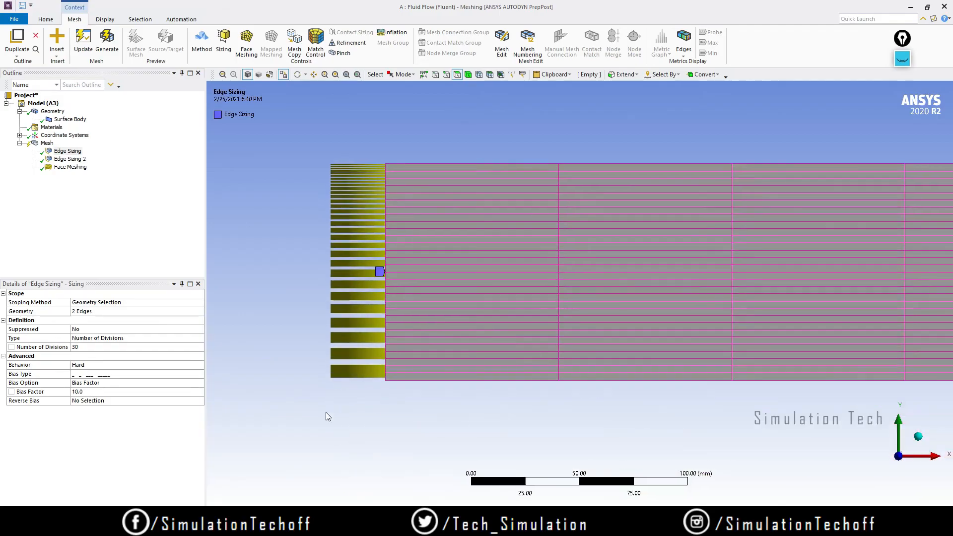
{"action": "scroll", "coordinate": [418, 370], "scroll_direction": "down", "scroll_amount": 2}
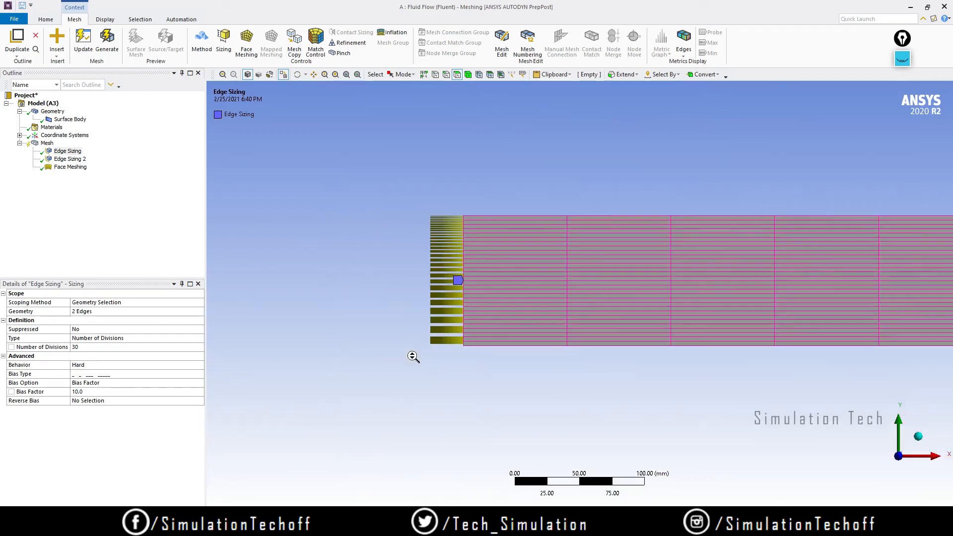
- Examine the biased division preview of the first edge sizing along the outlet edge at the pipe's far end
{"action": "scroll", "coordinate": [701, 305], "scroll_direction": "down", "scroll_amount": 6}
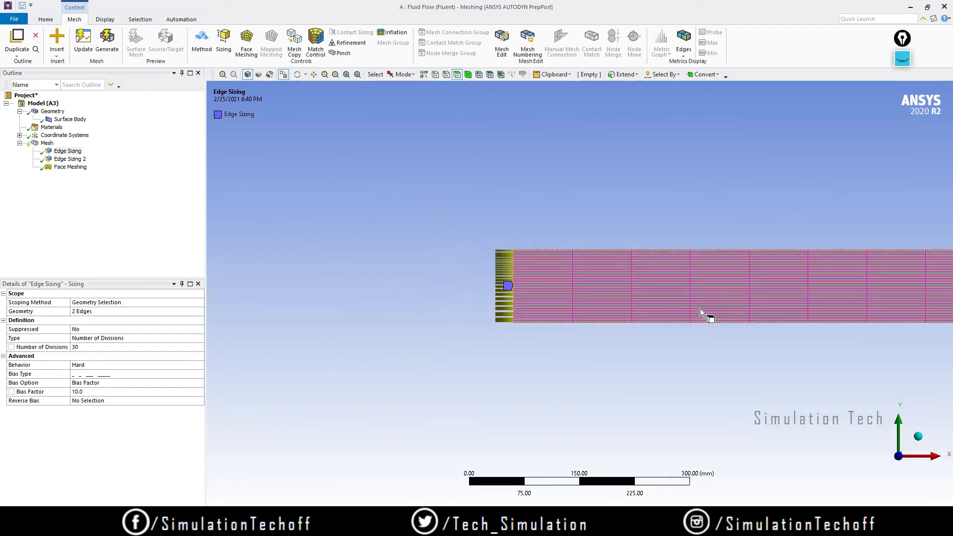
{"action": "middle_click_drag", "start_coordinate": [692, 305], "coordinate": [516, 307], "text": "ctrl"}
{"action": "scroll", "coordinate": [560, 314], "scroll_direction": "down", "scroll_amount": 5}
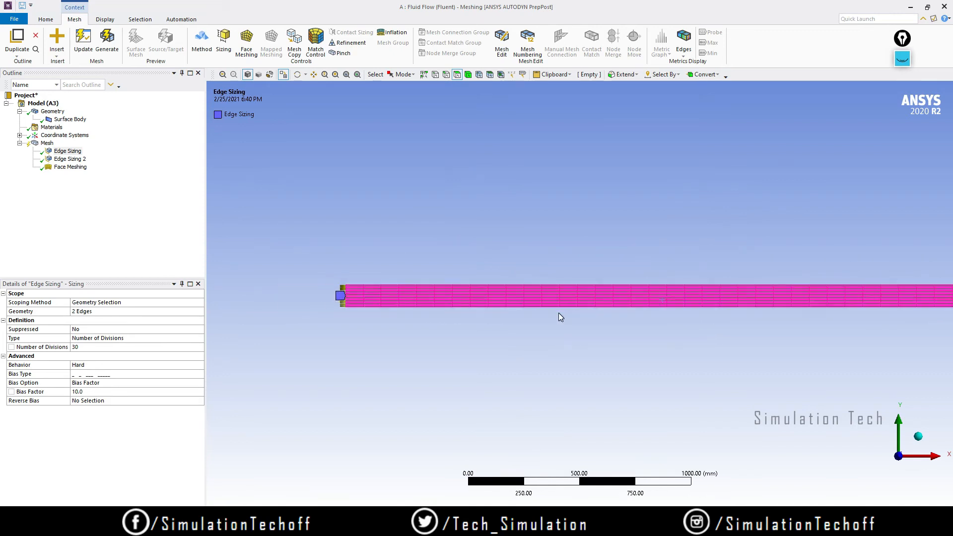
{"action": "scroll", "coordinate": [856, 306], "scroll_direction": "down", "scroll_amount": 3}
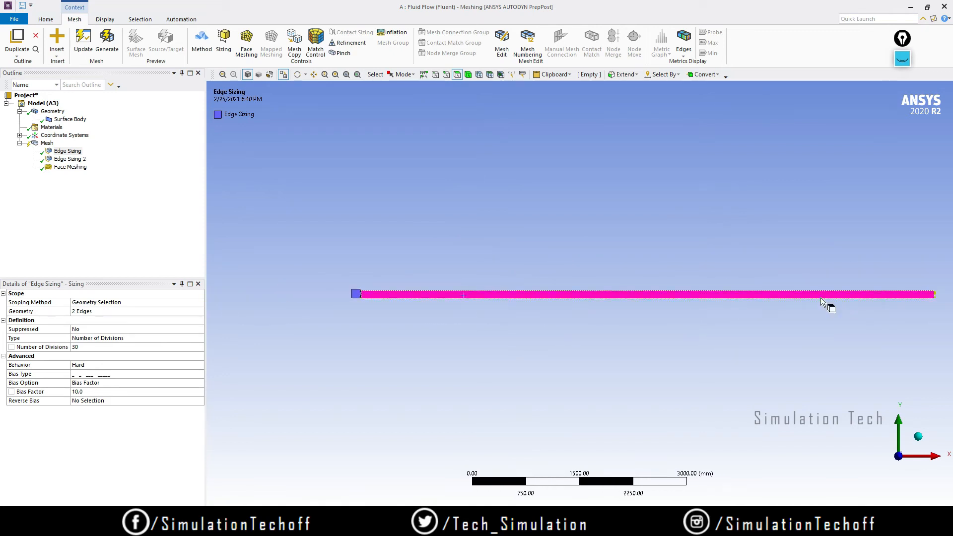
{"action": "middle_click_drag", "start_coordinate": [841, 303], "coordinate": [700, 304], "text": "ctrl"}
{"action": "scroll", "coordinate": [771, 292], "scroll_direction": "up", "scroll_amount": 3}
{"action": "middle_click_drag", "start_coordinate": [761, 294], "coordinate": [634, 304], "text": "ctrl"}
{"action": "scroll", "coordinate": [626, 294], "scroll_direction": "up", "scroll_amount": 5}
{"action": "middle_click_drag", "start_coordinate": [707, 300], "coordinate": [602, 291], "text": "ctrl"}
{"action": "scroll", "coordinate": [543, 294], "scroll_direction": "up", "scroll_amount": 7}
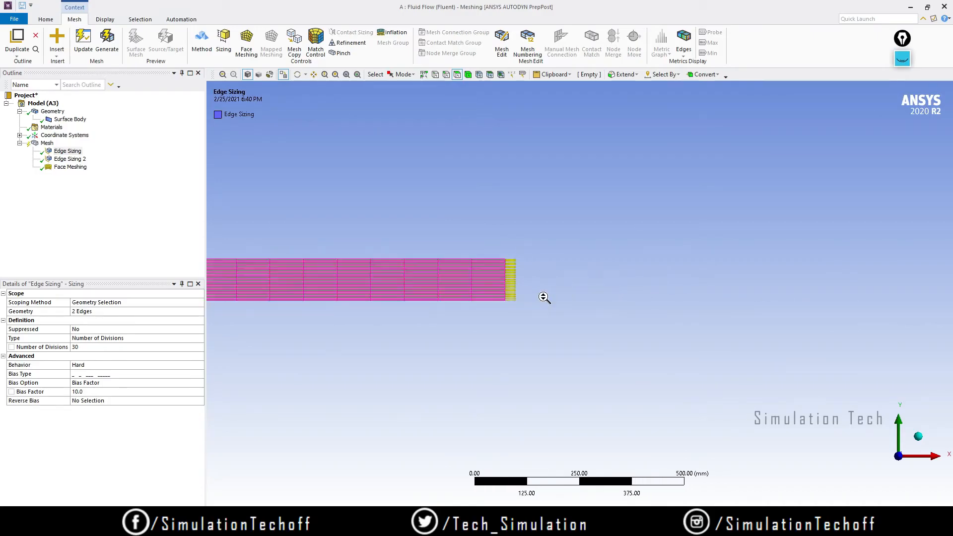
{"action": "scroll", "coordinate": [456, 324], "scroll_direction": "up", "scroll_amount": 1}
{"action": "middle_click_drag", "start_coordinate": [363, 275], "coordinate": [643, 358], "text": "ctrl"}
{"action": "scroll", "coordinate": [605, 331], "scroll_direction": "up", "scroll_amount": 1}
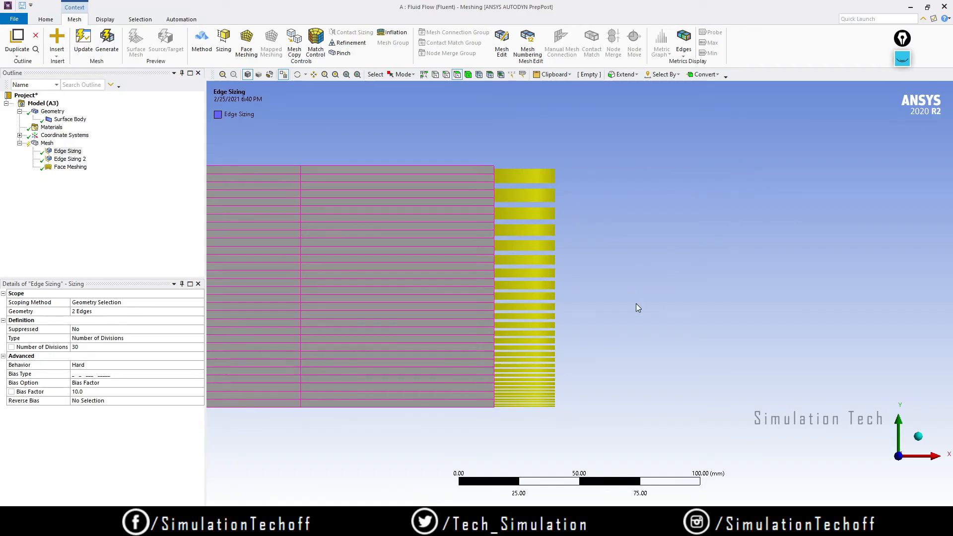
- Reverse the first edge sizing's bias on the outlet edge and check its division spacing from the wall to the lower edge
{"action": "left_click", "coordinate": [91, 402]}
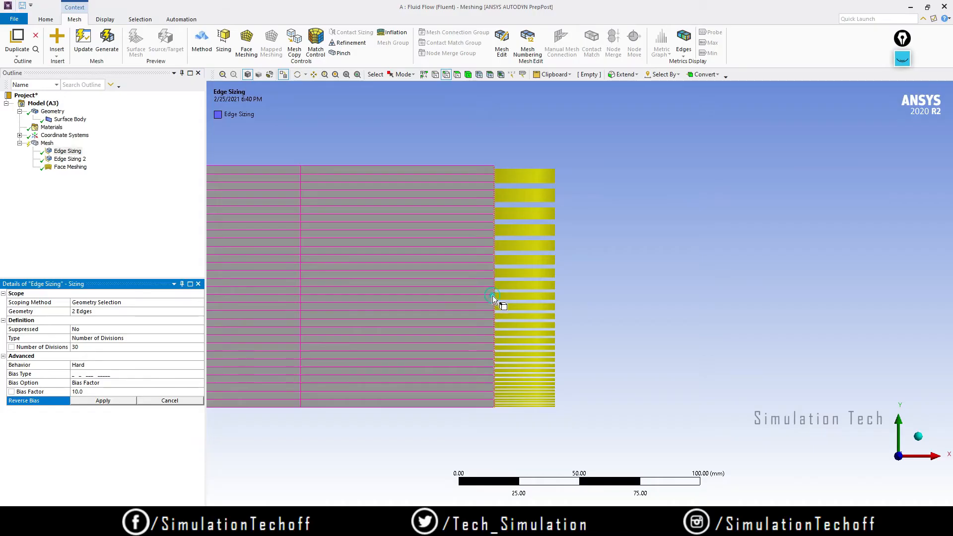
{"action": "left_click", "coordinate": [492, 295]}
{"action": "left_click", "coordinate": [104, 401]}
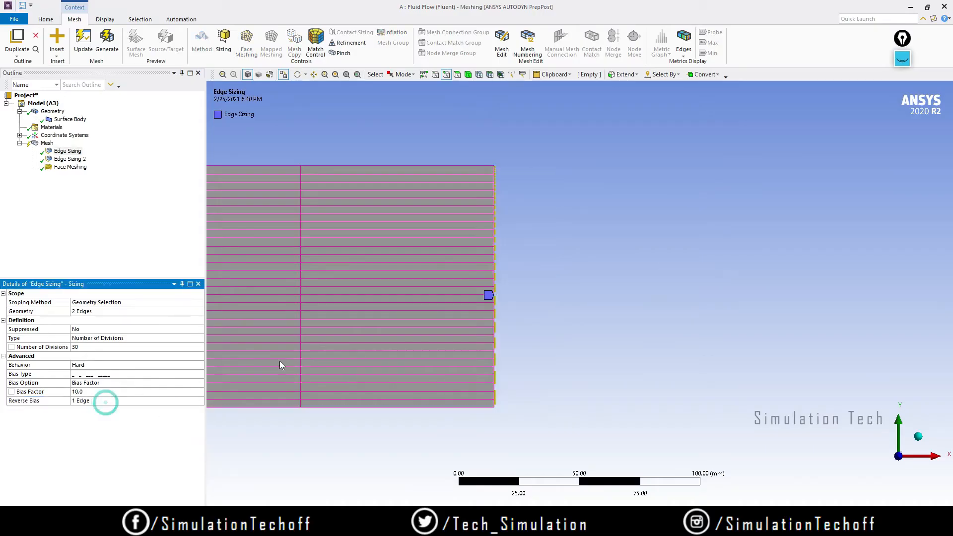
{"action": "scroll", "coordinate": [516, 316], "scroll_direction": "up", "scroll_amount": 3}
{"action": "scroll", "coordinate": [516, 349], "scroll_direction": "up", "scroll_amount": 4}
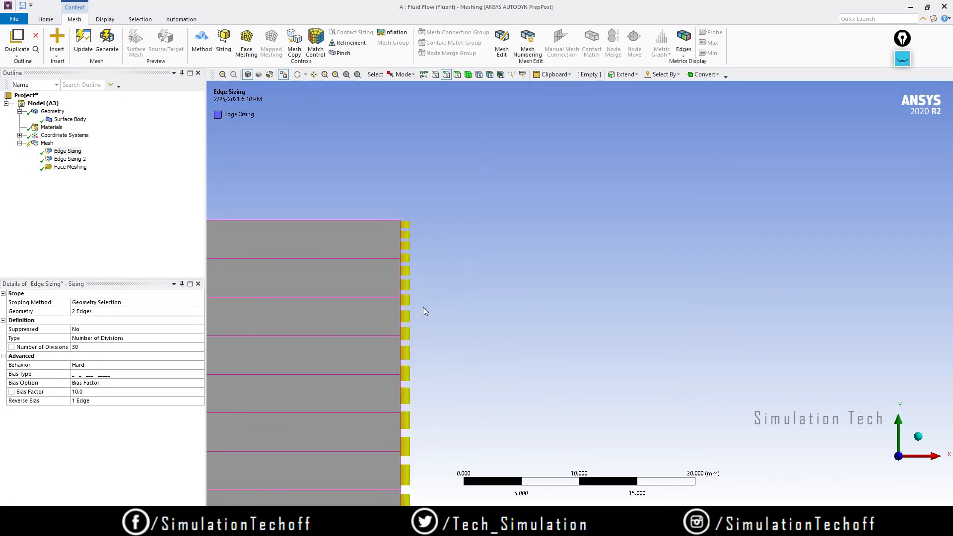
{"action": "scroll", "coordinate": [496, 361], "scroll_direction": "down", "scroll_amount": 4}
{"action": "scroll", "coordinate": [514, 366], "scroll_direction": "down", "scroll_amount": 2}
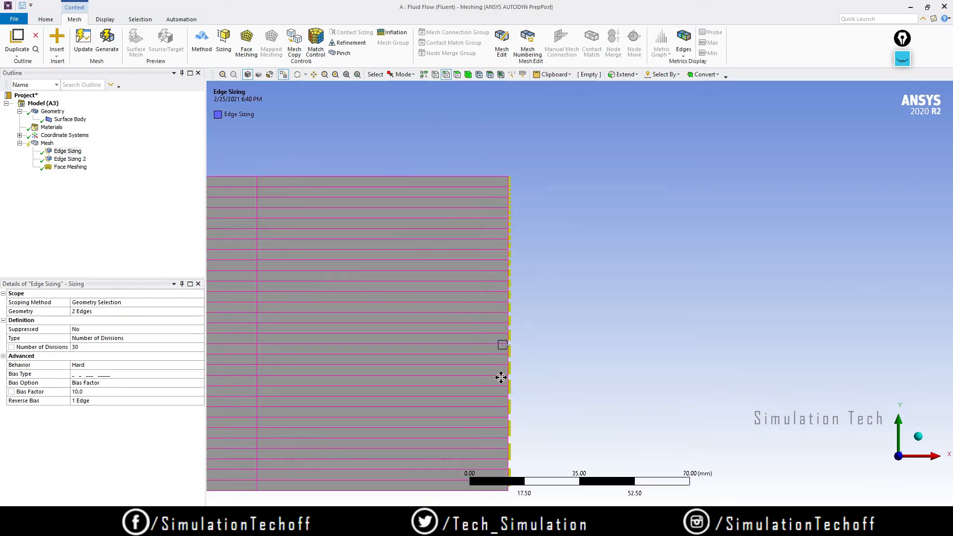
{"action": "scroll", "coordinate": [517, 341], "scroll_direction": "up", "scroll_amount": 3}
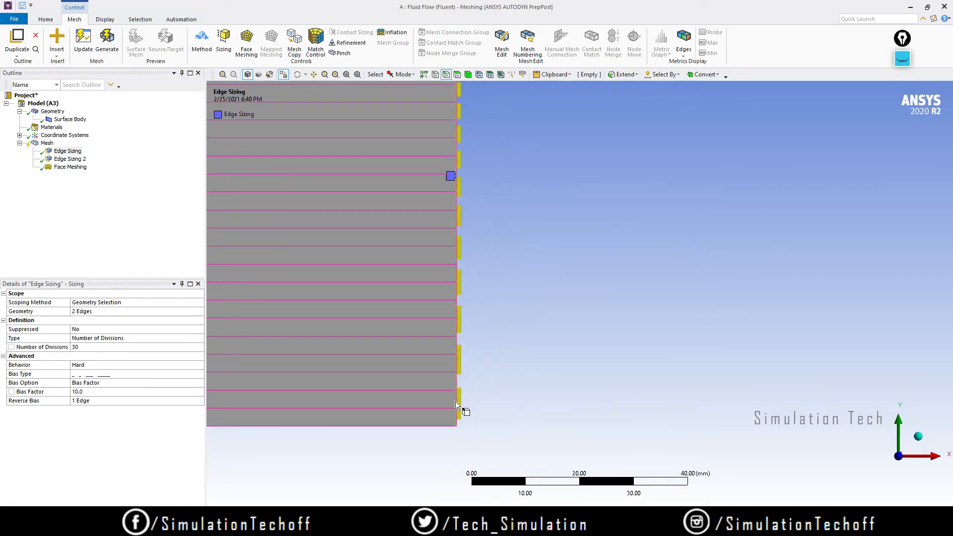
{"action": "scroll", "coordinate": [461, 375], "scroll_direction": "down", "scroll_amount": 3}
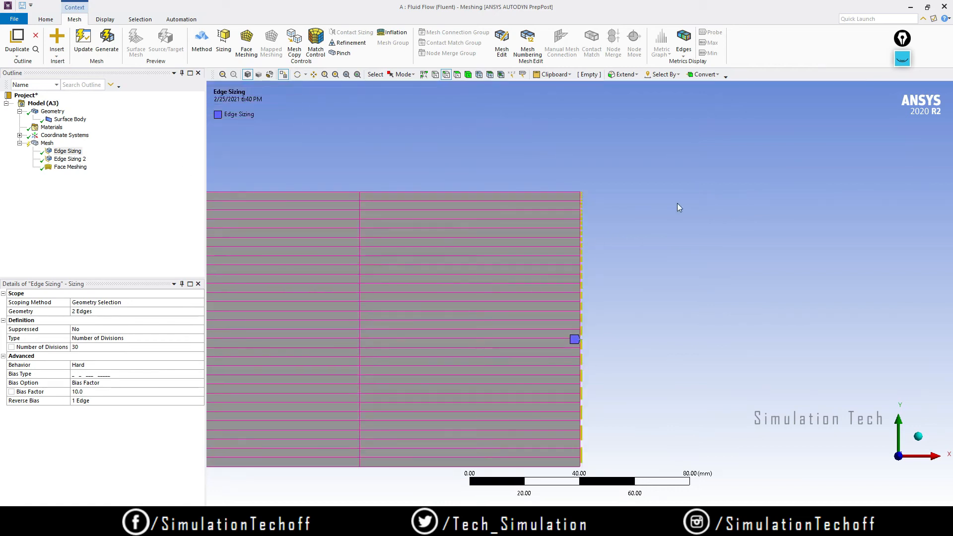
- Regenerate the mesh with the biased edge sizing
{"action": "middle_click_drag", "start_coordinate": [441, 291], "coordinate": [628, 261], "text": "ctrl"}
{"action": "right_click", "coordinate": [40, 143]}
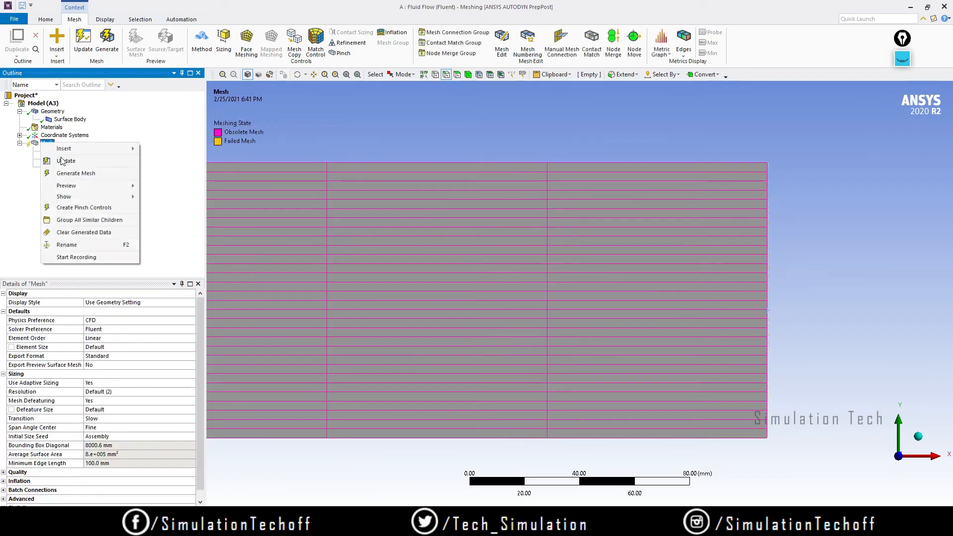
{"action": "left_click", "coordinate": [72, 174]}
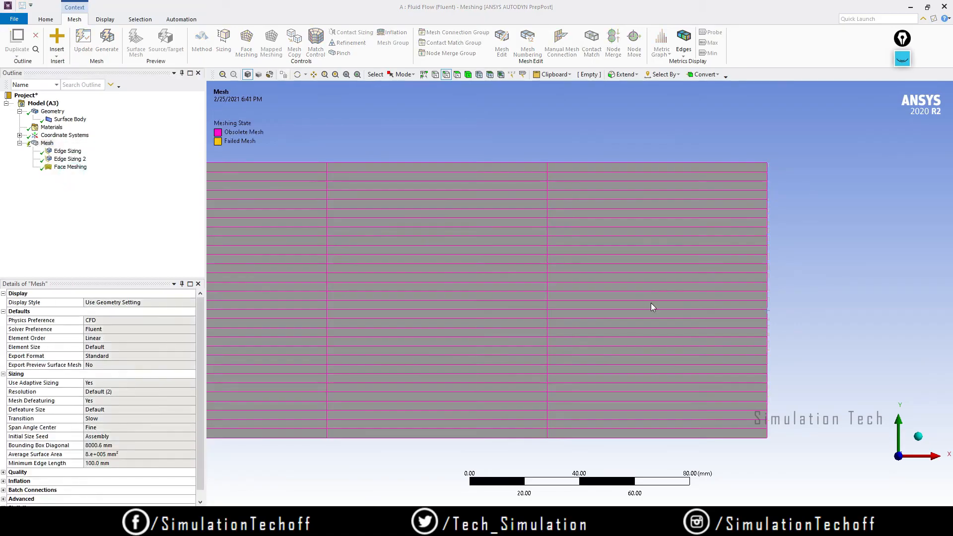
{"action": "middle_click_drag", "start_coordinate": [695, 262], "coordinate": [588, 304], "text": "ctrl"}
{"action": "scroll", "coordinate": [590, 298], "scroll_direction": "up", "scroll_amount": 2}
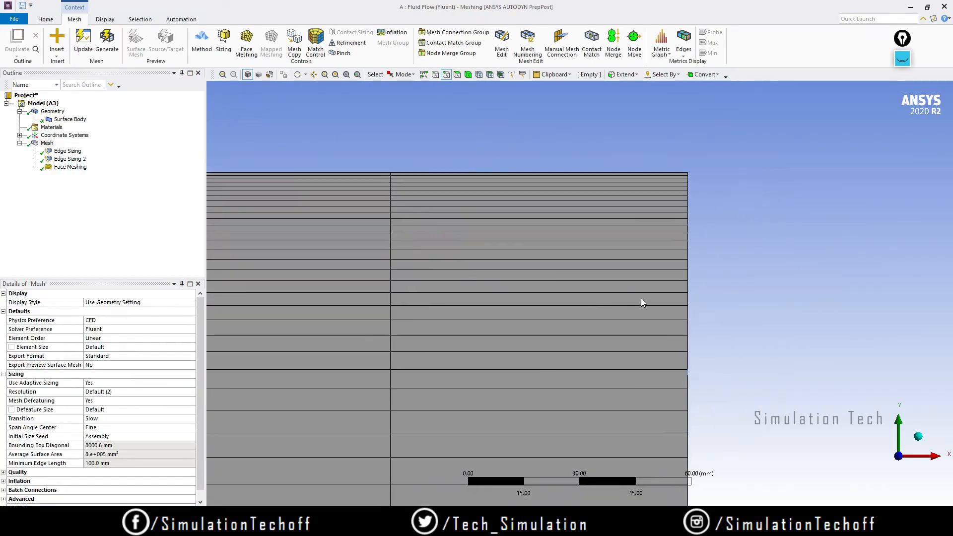
- Inspect the regenerated mesh's cell spacing at the outlet end, from the upper wall down to the lower edge
{"action": "right_click_drag", "start_coordinate": [702, 303], "coordinate": [517, 133]}
{"action": "scroll", "coordinate": [603, 172], "scroll_direction": "down", "scroll_amount": 8}
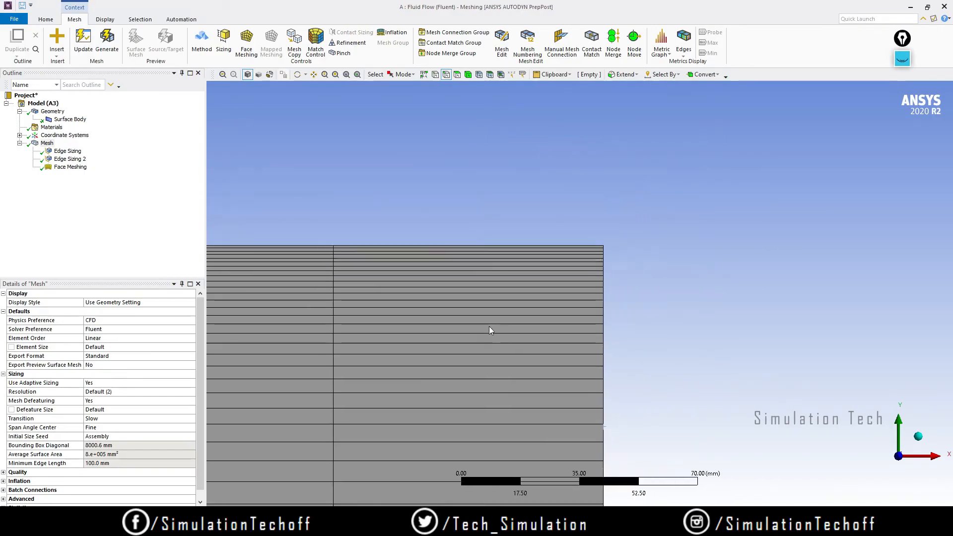
{"action": "scroll", "coordinate": [505, 338], "scroll_direction": "down", "scroll_amount": 1}
{"action": "middle_click_drag", "start_coordinate": [478, 338], "coordinate": [602, 287], "text": "ctrl"}
{"action": "right_click_drag", "start_coordinate": [698, 372], "coordinate": [678, 346]}
{"action": "scroll", "coordinate": [700, 285], "scroll_direction": "down", "scroll_amount": 8}
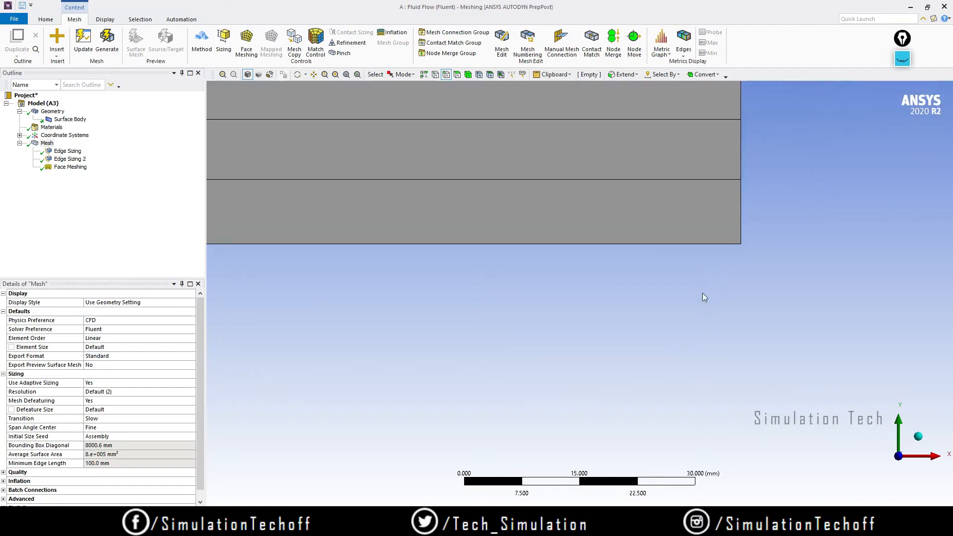
{"action": "scroll", "coordinate": [600, 282], "scroll_direction": "down", "scroll_amount": 1}
{"action": "middle_click_drag", "start_coordinate": [560, 265], "coordinate": [573, 377], "text": "ctrl"}
{"action": "scroll", "coordinate": [570, 326], "scroll_direction": "down", "scroll_amount": 3}
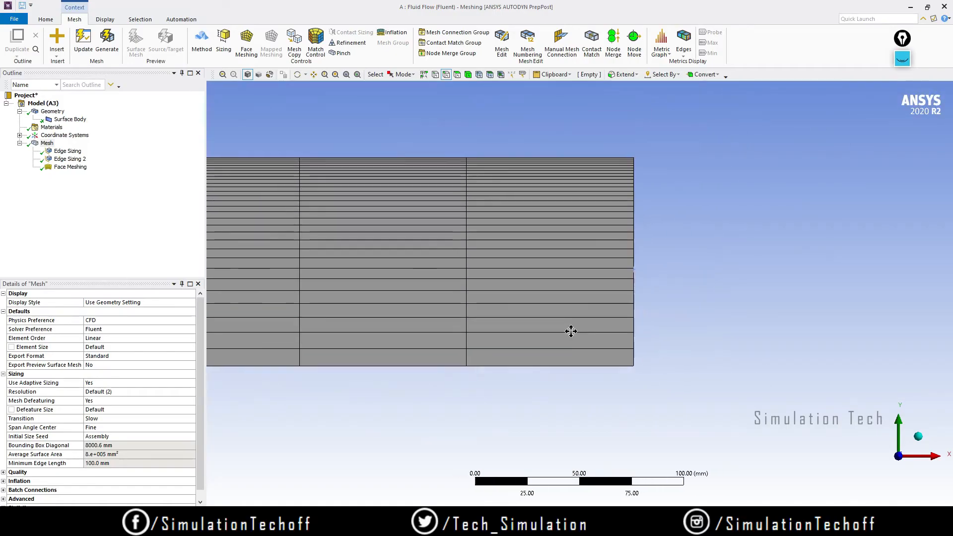
{"action": "middle_click_drag", "start_coordinate": [570, 325], "coordinate": [601, 366], "text": "ctrl"}
{"action": "scroll", "coordinate": [487, 321], "scroll_direction": "down", "scroll_amount": 2}
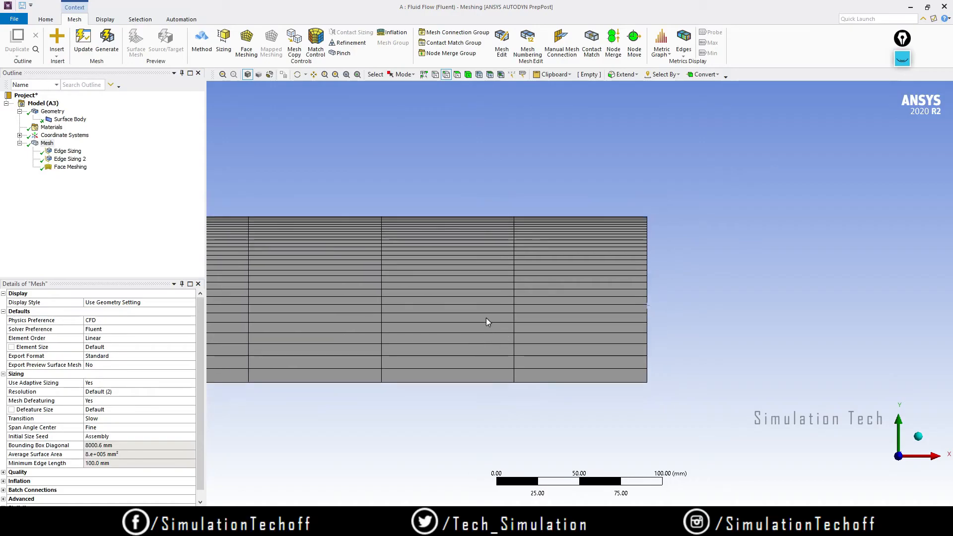
- Examine the mesh along the pipe's length back to the inlet end and check the cell spacing there
{"action": "scroll", "coordinate": [606, 315], "scroll_direction": "down", "scroll_amount": 1}
{"action": "scroll", "coordinate": [539, 304], "scroll_direction": "down", "scroll_amount": 2}
{"action": "scroll", "coordinate": [472, 283], "scroll_direction": "down", "scroll_amount": 5}
{"action": "middle_click_drag", "start_coordinate": [370, 298], "coordinate": [688, 313], "text": "ctrl"}
{"action": "scroll", "coordinate": [485, 321], "scroll_direction": "down", "scroll_amount": 3}
{"action": "middle_click_drag", "start_coordinate": [406, 320], "coordinate": [781, 313], "text": "ctrl"}
{"action": "scroll", "coordinate": [570, 324], "scroll_direction": "down", "scroll_amount": 2}
{"action": "middle_click_drag", "start_coordinate": [376, 322], "coordinate": [489, 350], "text": "ctrl"}
{"action": "scroll", "coordinate": [354, 331], "scroll_direction": "up", "scroll_amount": 8}
{"action": "middle_click_drag", "start_coordinate": [279, 351], "coordinate": [551, 338], "text": "ctrl"}
{"action": "scroll", "coordinate": [552, 339], "scroll_direction": "up", "scroll_amount": 10}
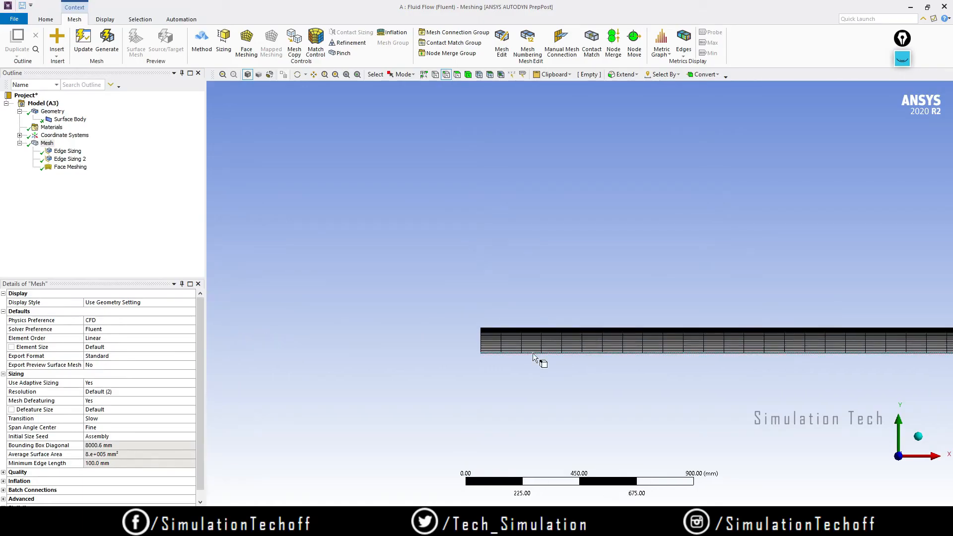
{"action": "middle_click_drag", "start_coordinate": [460, 369], "coordinate": [506, 284], "text": "ctrl"}
{"action": "scroll", "coordinate": [506, 284], "scroll_direction": "up", "scroll_amount": 1}
{"action": "scroll", "coordinate": [506, 284], "scroll_direction": "up", "scroll_amount": 7}
{"action": "middle_click_drag", "start_coordinate": [391, 264], "coordinate": [577, 266], "text": "ctrl"}
{"action": "scroll", "coordinate": [581, 265], "scroll_direction": "up", "scroll_amount": 4}
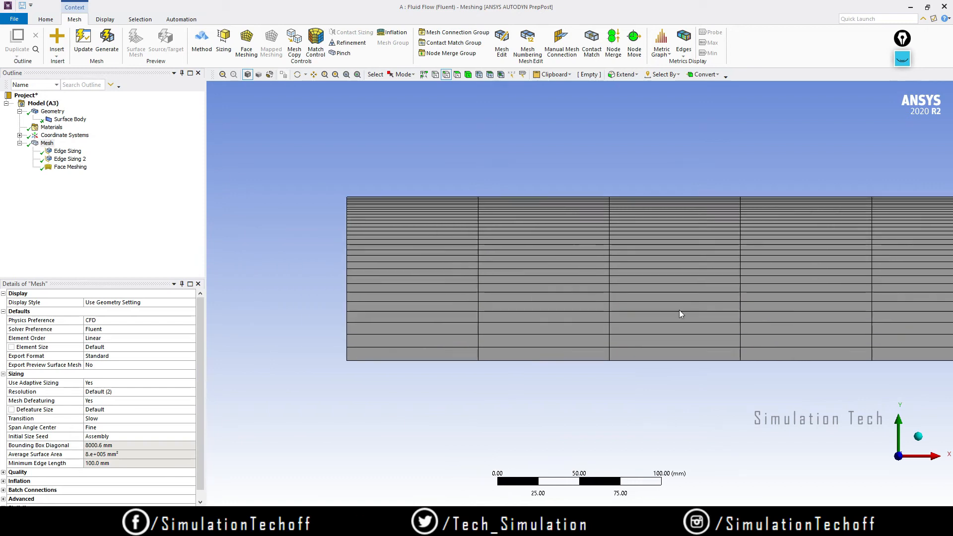
{"action": "middle_click_drag", "start_coordinate": [656, 303], "coordinate": [631, 304], "text": "ctrl"}
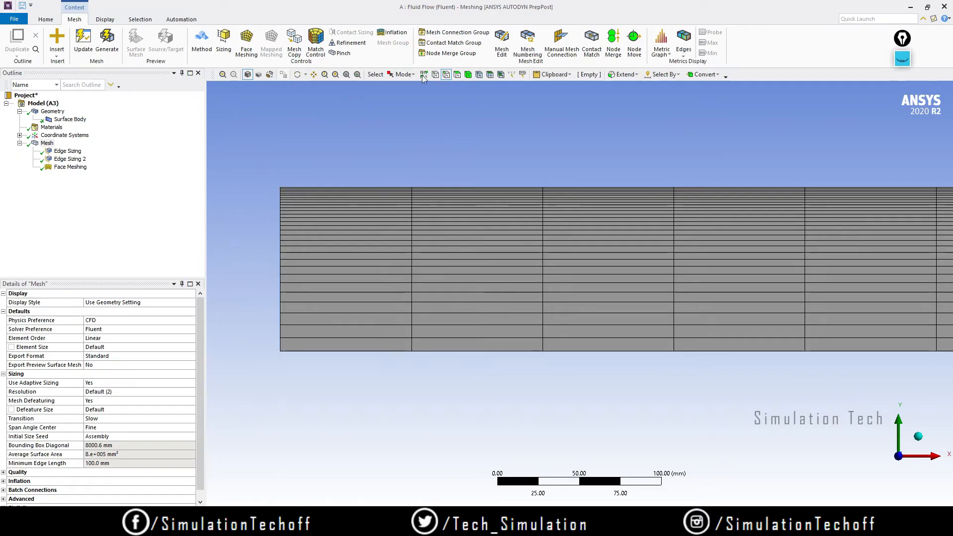
- Create a named selection called Inlet from the vertical edge at the pipe's inlet end
{"action": "left_click", "coordinate": [282, 286]}
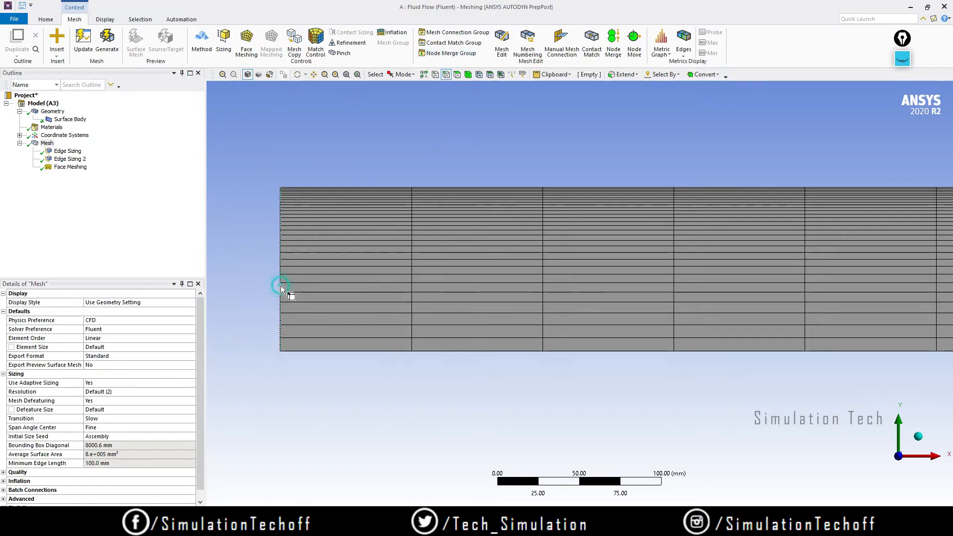
{"action": "right_click", "coordinate": [281, 285]}
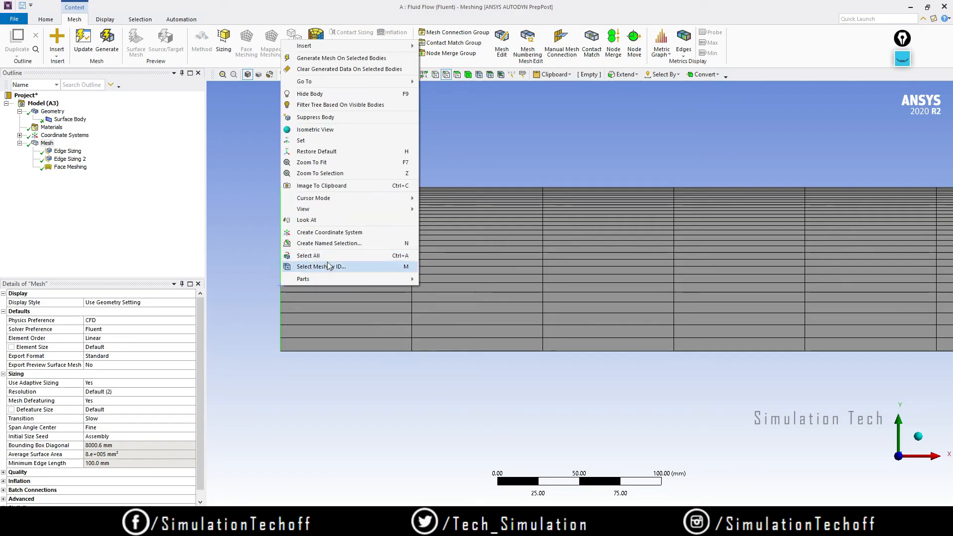
{"action": "left_click", "coordinate": [327, 244]}
{"action": "type", "text": "Inlet"}
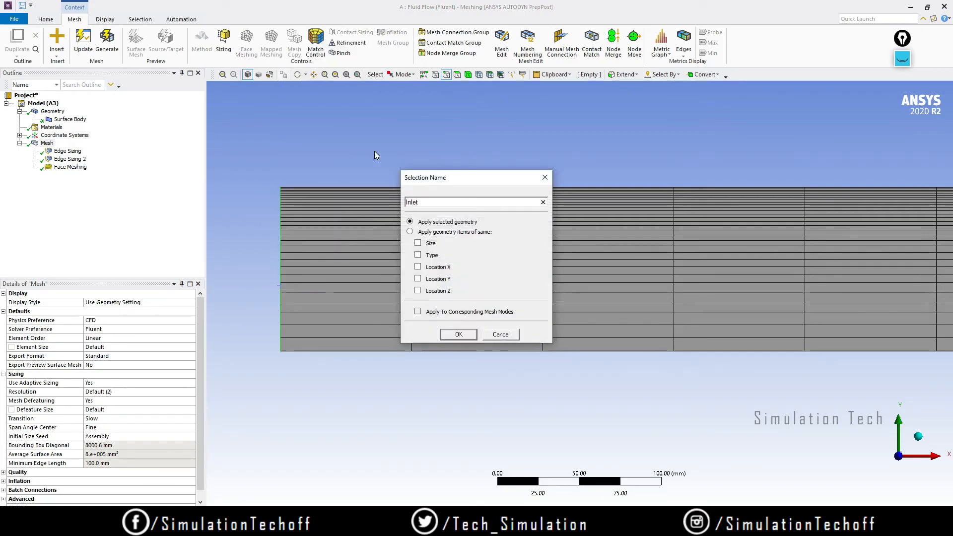
{"action": "left_click", "coordinate": [459, 334]}
- Create a named selection called Outlet from the vertical edge at the pipe's far end
{"action": "scroll", "coordinate": [642, 269], "scroll_direction": "down", "scroll_amount": 6}
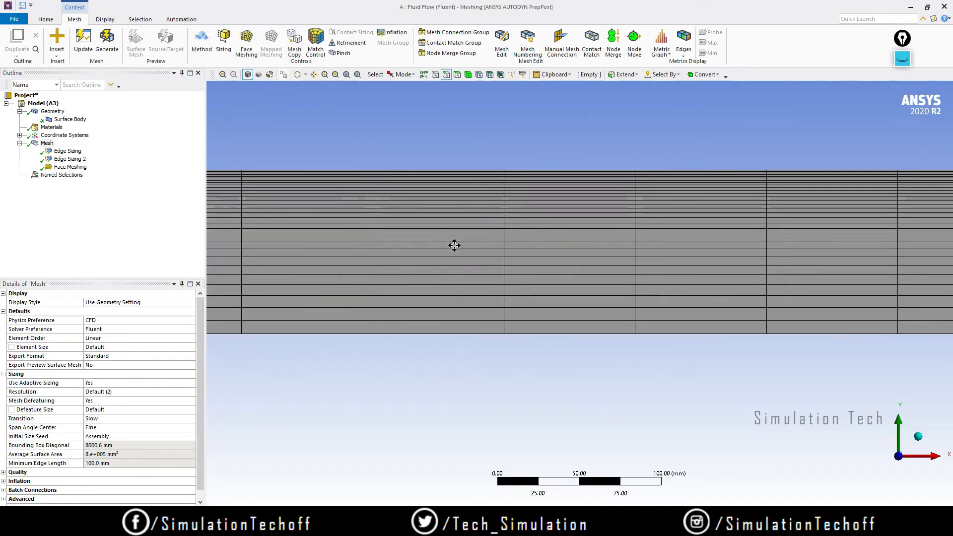
{"action": "scroll", "coordinate": [711, 279], "scroll_direction": "down", "scroll_amount": 1}
{"action": "middle_click_drag", "start_coordinate": [724, 273], "coordinate": [515, 268], "text": "ctrl"}
{"action": "scroll", "coordinate": [805, 244], "scroll_direction": "down", "scroll_amount": 1}
{"action": "middle_click_drag", "start_coordinate": [862, 264], "coordinate": [493, 267], "text": "ctrl"}
{"action": "middle_click_drag", "start_coordinate": [894, 317], "coordinate": [483, 320], "text": "ctrl"}
{"action": "middle_click_drag", "start_coordinate": [815, 303], "coordinate": [422, 290], "text": "ctrl"}
{"action": "scroll", "coordinate": [615, 288], "scroll_direction": "up", "scroll_amount": 4}
{"action": "scroll", "coordinate": [601, 284], "scroll_direction": "up", "scroll_amount": 15}
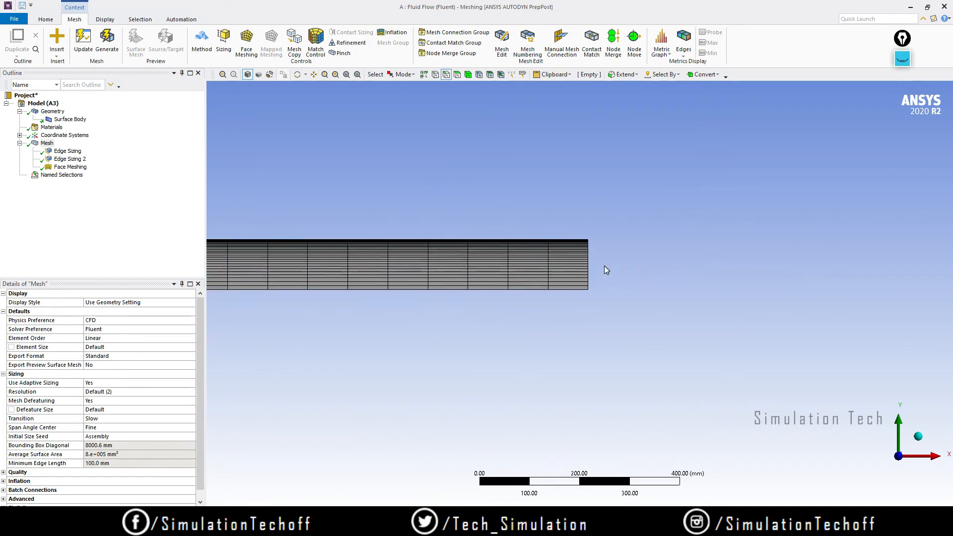
{"action": "scroll", "coordinate": [595, 299], "scroll_direction": "up", "scroll_amount": 1}
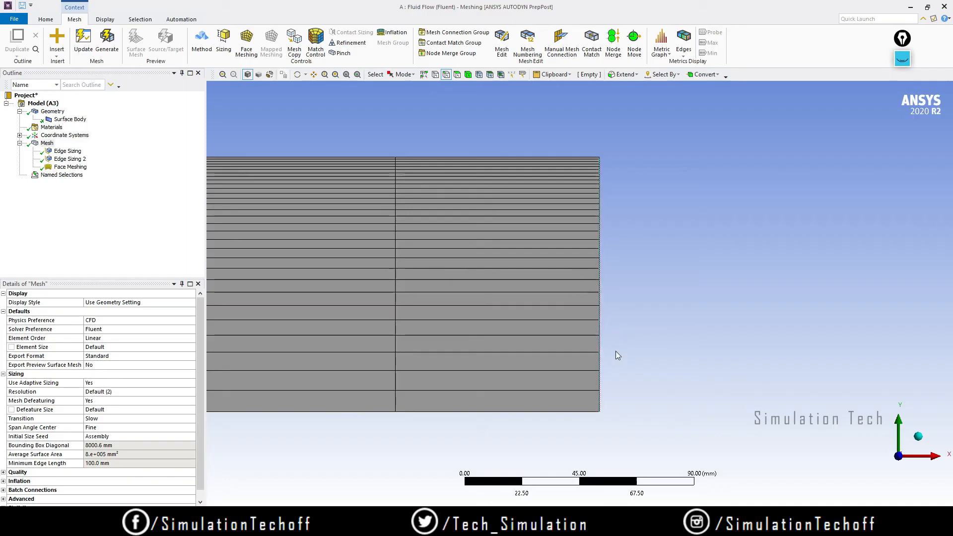
{"action": "left_click", "coordinate": [600, 330]}
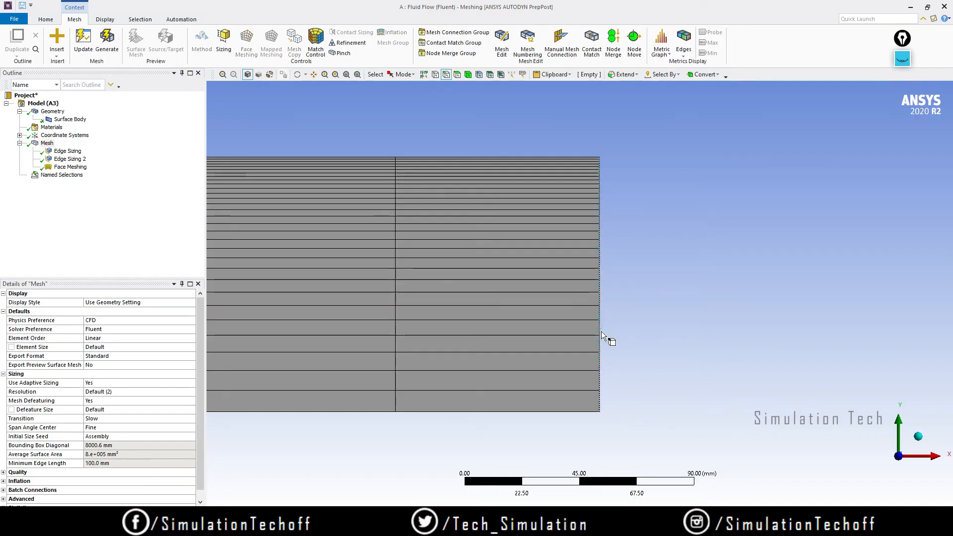
{"action": "right_click", "coordinate": [601, 334]}
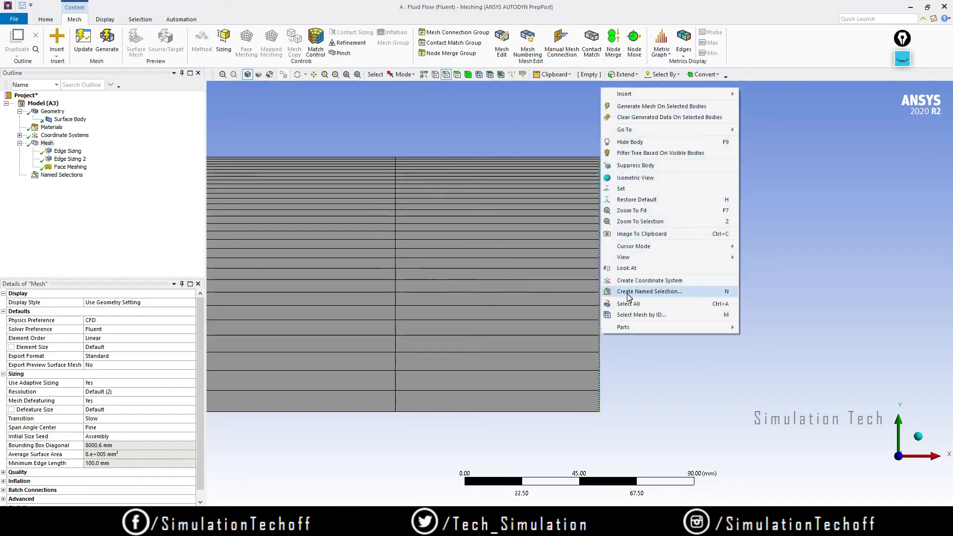
{"action": "left_click", "coordinate": [630, 294]}
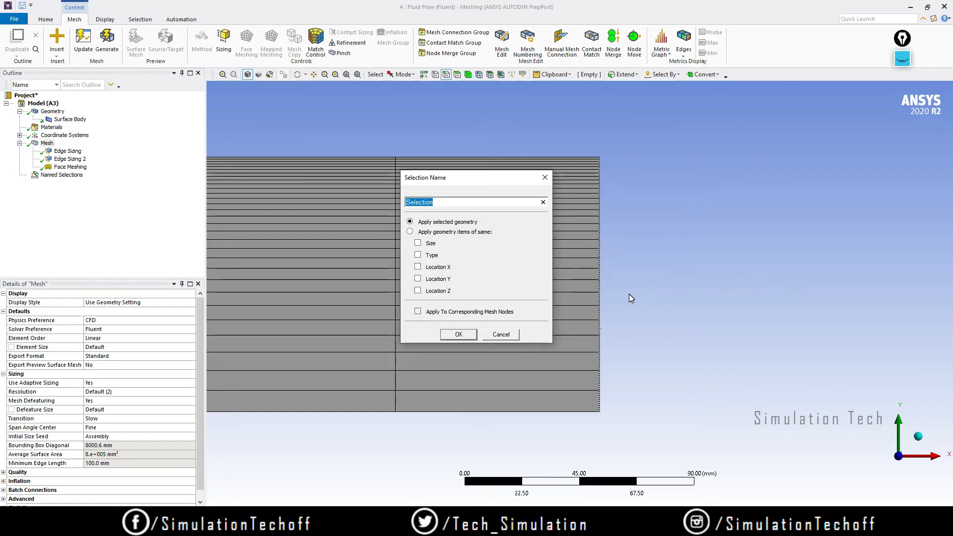
{"action": "type", "text": "Ooul"}
{"action": "key", "text": "BackSpace"}
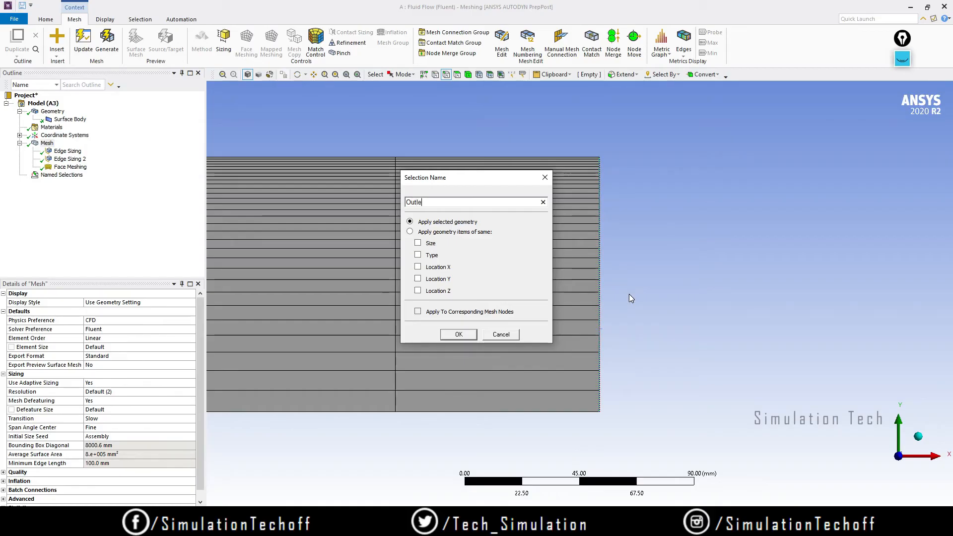
{"action": "left_click", "coordinate": [459, 335]}
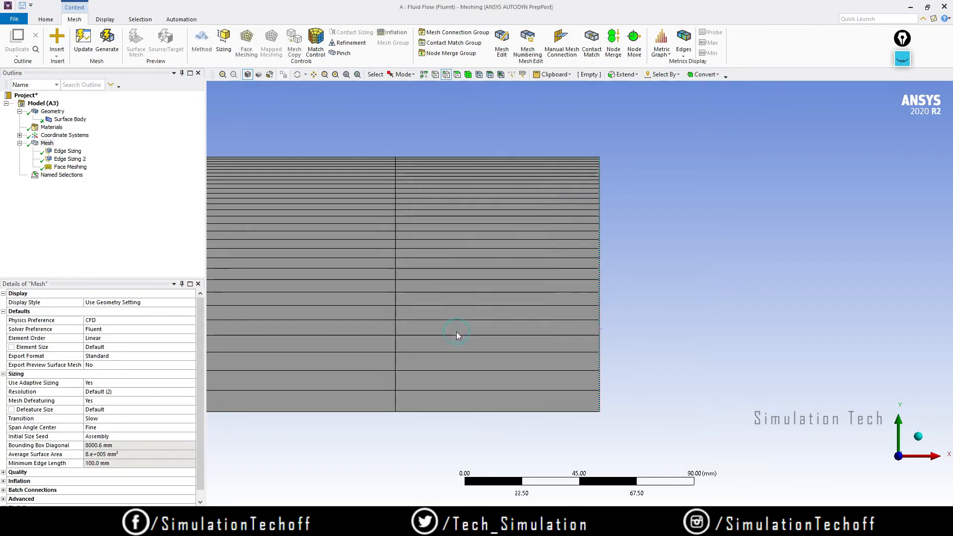
- Expand the named selections and check which edges Inlet and Outlet are scoped to
{"action": "left_click", "coordinate": [20, 175]}
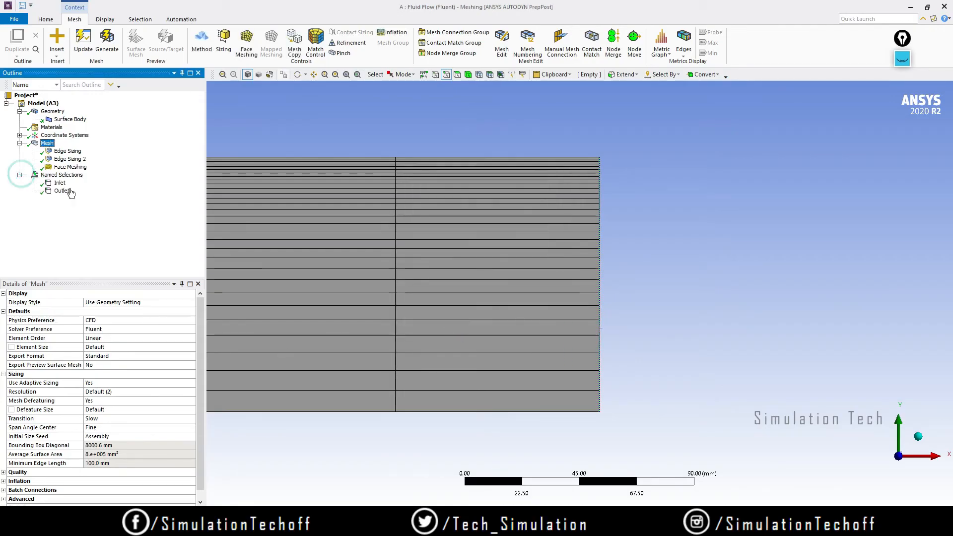
{"action": "left_click", "coordinate": [59, 183]}
{"action": "left_click", "coordinate": [61, 192]}
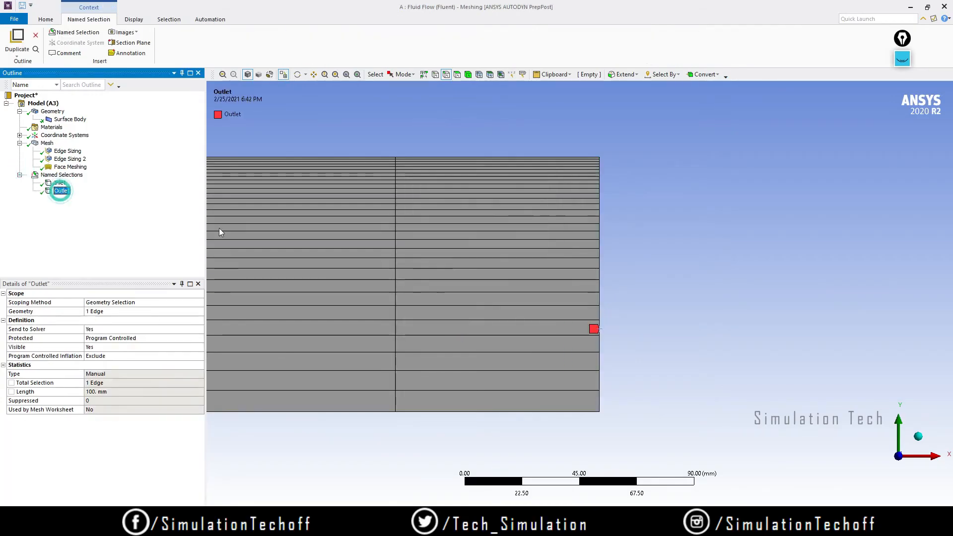
- Create a named selection called Wall from the long upper edge of the pipe
{"action": "scroll", "coordinate": [418, 279], "scroll_direction": "down", "scroll_amount": 3}
{"action": "middle_click_drag", "start_coordinate": [457, 296], "coordinate": [720, 296], "text": "ctrl"}
{"action": "scroll", "coordinate": [621, 302], "scroll_direction": "down", "scroll_amount": 4}
{"action": "middle_click_drag", "start_coordinate": [499, 299], "coordinate": [584, 346], "text": "ctrl"}
{"action": "scroll", "coordinate": [540, 327], "scroll_direction": "down", "scroll_amount": 2}
{"action": "scroll", "coordinate": [539, 327], "scroll_direction": "down", "scroll_amount": 2}
{"action": "middle_click_drag", "start_coordinate": [423, 314], "coordinate": [574, 313], "text": "ctrl"}
{"action": "scroll", "coordinate": [573, 314], "scroll_direction": "up", "scroll_amount": 6}
{"action": "left_click", "coordinate": [579, 329]}
{"action": "right_click", "coordinate": [580, 329]}
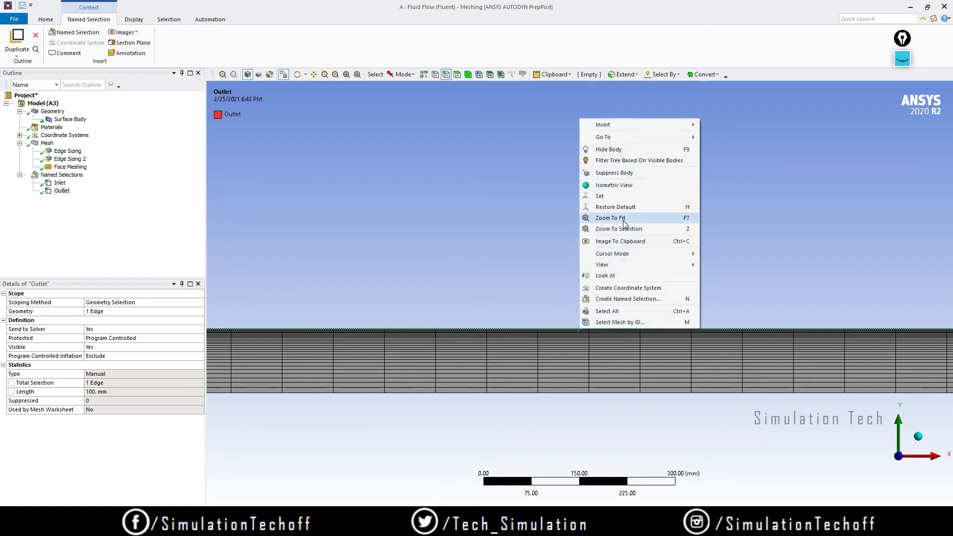
{"action": "left_click", "coordinate": [628, 299]}
{"action": "type", "text": "Wall"}
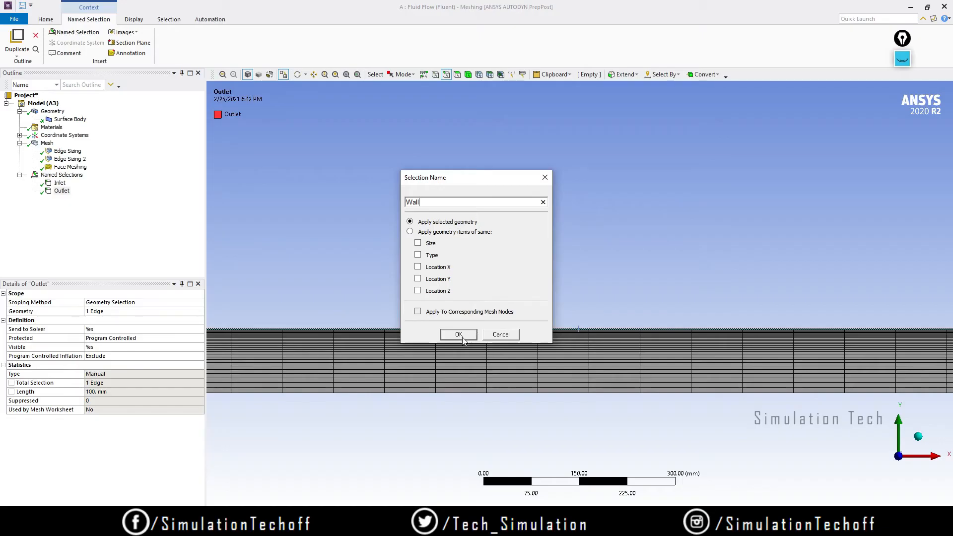
{"action": "left_click", "coordinate": [459, 335]}
- Create a named selection called Axis from the long lower edge along the pipe's centreline
{"action": "scroll", "coordinate": [549, 298], "scroll_direction": "down", "scroll_amount": 2}
{"action": "scroll", "coordinate": [551, 298], "scroll_direction": "down", "scroll_amount": 2}
{"action": "scroll", "coordinate": [541, 313], "scroll_direction": "up", "scroll_amount": 1}
{"action": "scroll", "coordinate": [566, 314], "scroll_direction": "up", "scroll_amount": 2}
{"action": "left_click", "coordinate": [572, 326]}
{"action": "right_click", "coordinate": [573, 325]}
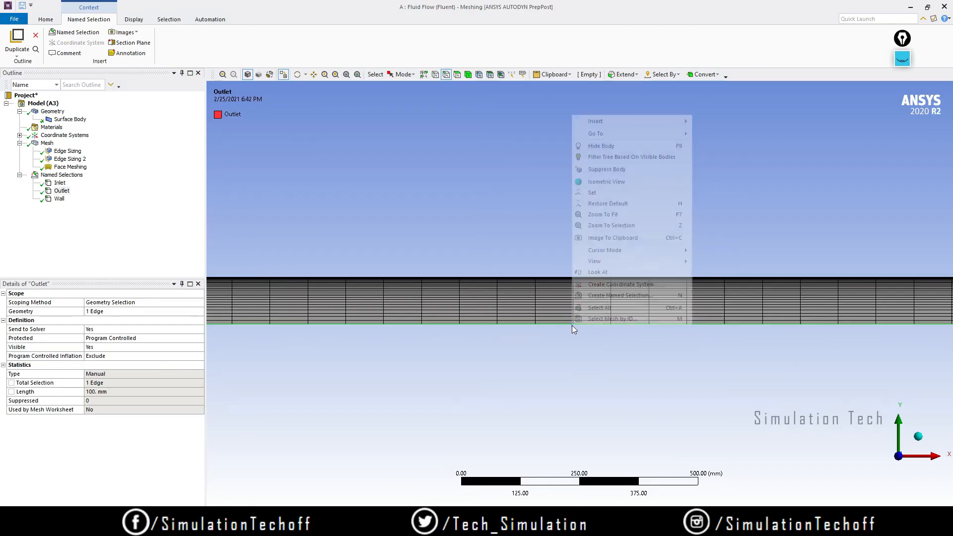
{"action": "left_click", "coordinate": [617, 296]}
{"action": "type", "text": "Axis"}
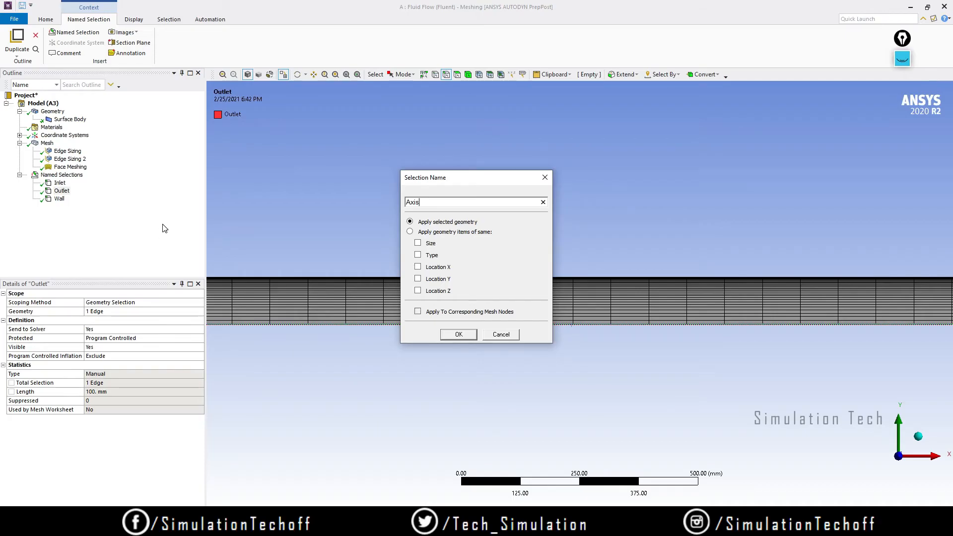
{"action": "left_click", "coordinate": [459, 335]}
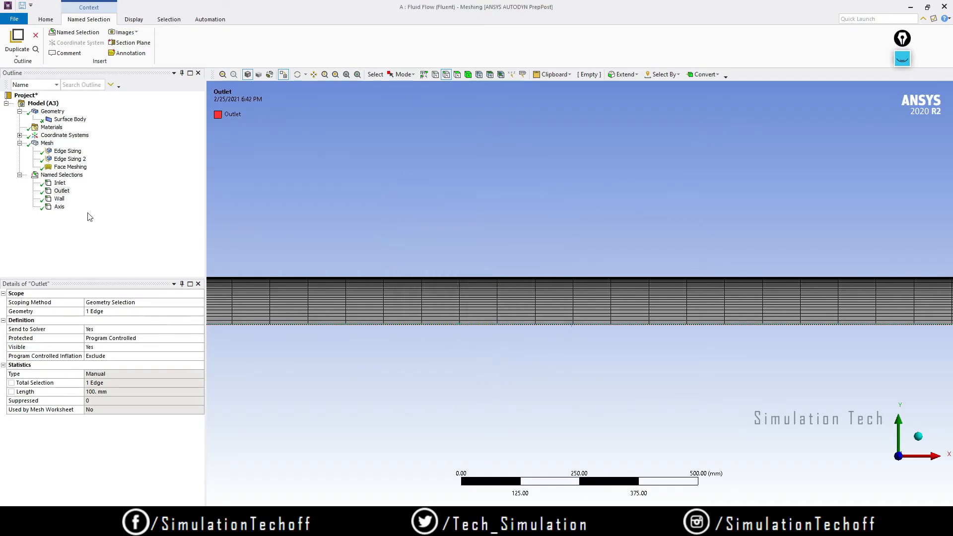
- Review the Inlet, Outlet, Wall and Axis named selections and check which edge of the pipe each is scoped to
{"action": "left_click", "coordinate": [60, 184]}
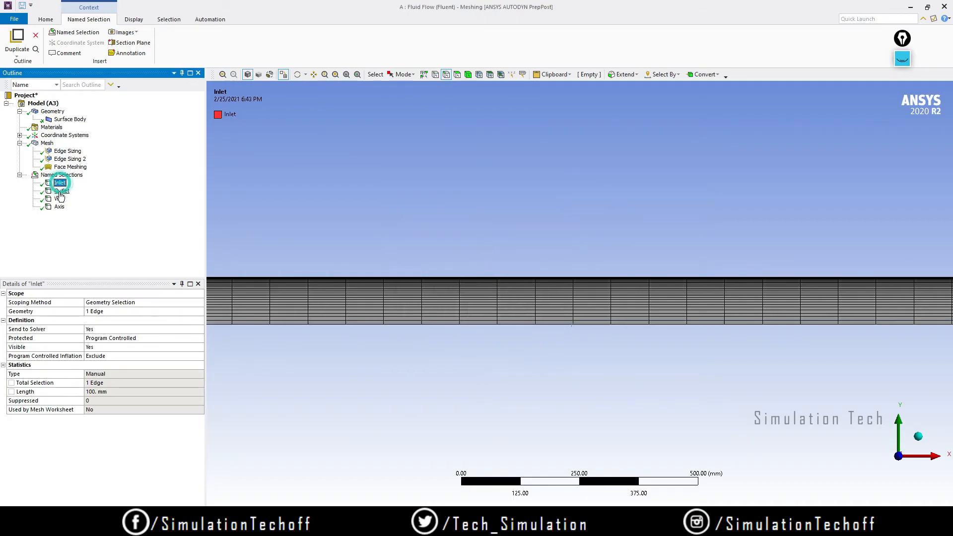
{"action": "left_click", "coordinate": [60, 192]}
{"action": "left_click", "coordinate": [59, 199]}
{"action": "left_click", "coordinate": [58, 207]}
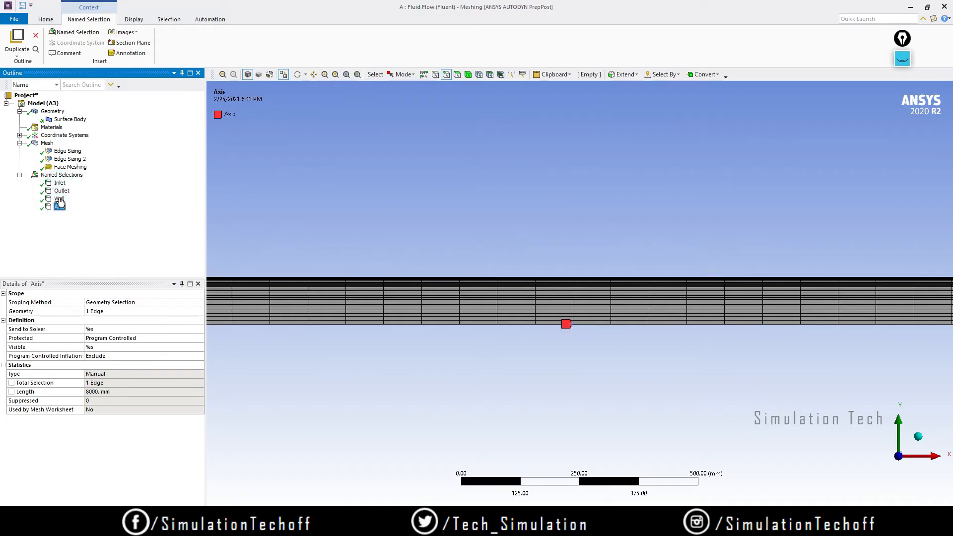
{"action": "middle_click_drag", "start_coordinate": [607, 334], "coordinate": [640, 336], "text": "ctrl"}
{"action": "scroll", "coordinate": [632, 336], "scroll_direction": "down", "scroll_amount": 3}
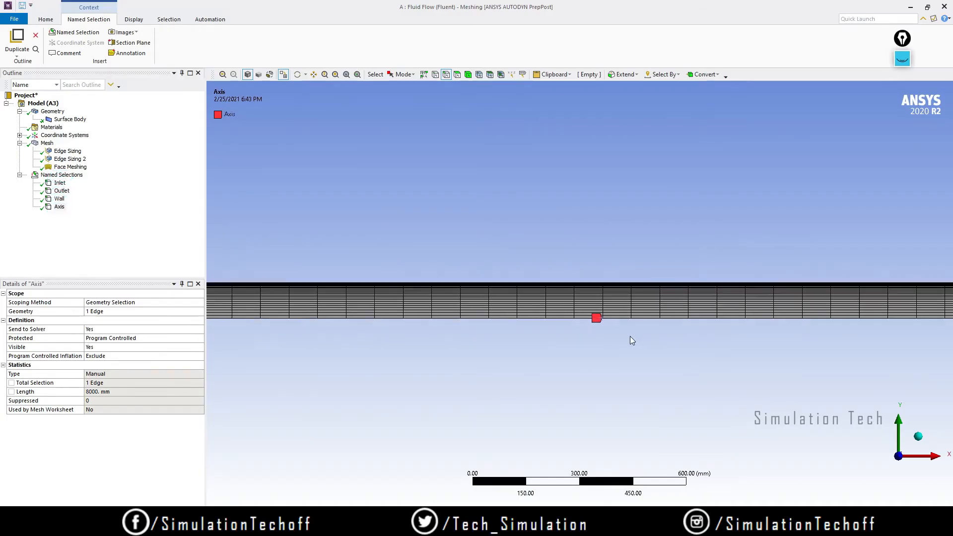
{"action": "middle_click_drag", "start_coordinate": [578, 333], "coordinate": [684, 313], "text": "ctrl"}
{"action": "middle_click_drag", "start_coordinate": [523, 298], "coordinate": [570, 307], "text": "ctrl"}
{"action": "scroll", "coordinate": [569, 307], "scroll_direction": "down", "scroll_amount": 1}
{"action": "middle_click_drag", "start_coordinate": [395, 291], "coordinate": [619, 288], "text": "ctrl"}
{"action": "scroll", "coordinate": [619, 288], "scroll_direction": "down", "scroll_amount": 1}
{"action": "middle_click_drag", "start_coordinate": [417, 284], "coordinate": [617, 273], "text": "ctrl"}
{"action": "middle_click_drag", "start_coordinate": [319, 288], "coordinate": [615, 280], "text": "ctrl"}
{"action": "scroll", "coordinate": [540, 281], "scroll_direction": "up", "scroll_amount": 3}
{"action": "middle_click_drag", "start_coordinate": [455, 250], "coordinate": [428, 299], "text": "ctrl"}
{"action": "scroll", "coordinate": [430, 297], "scroll_direction": "up", "scroll_amount": 4}
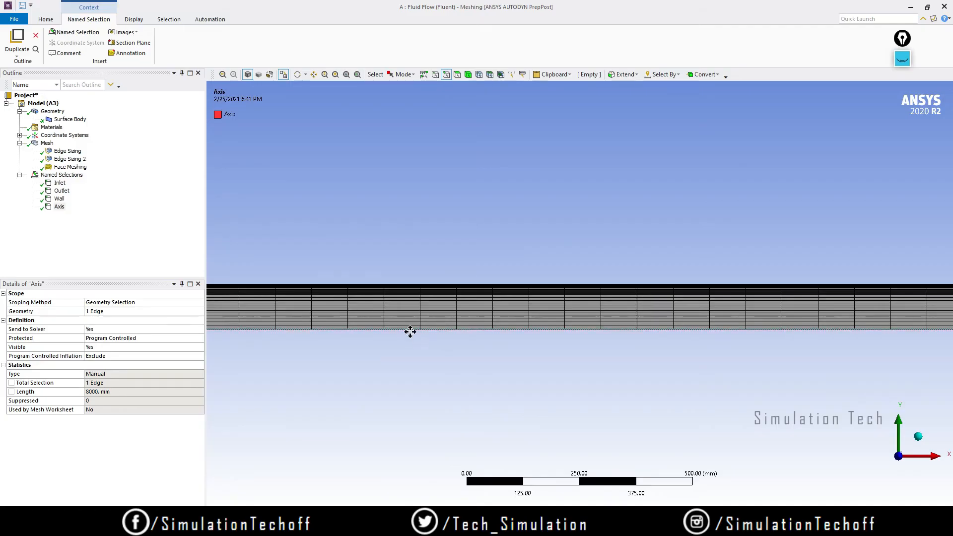
{"action": "middle_click_drag", "start_coordinate": [417, 336], "coordinate": [536, 312], "text": "ctrl"}
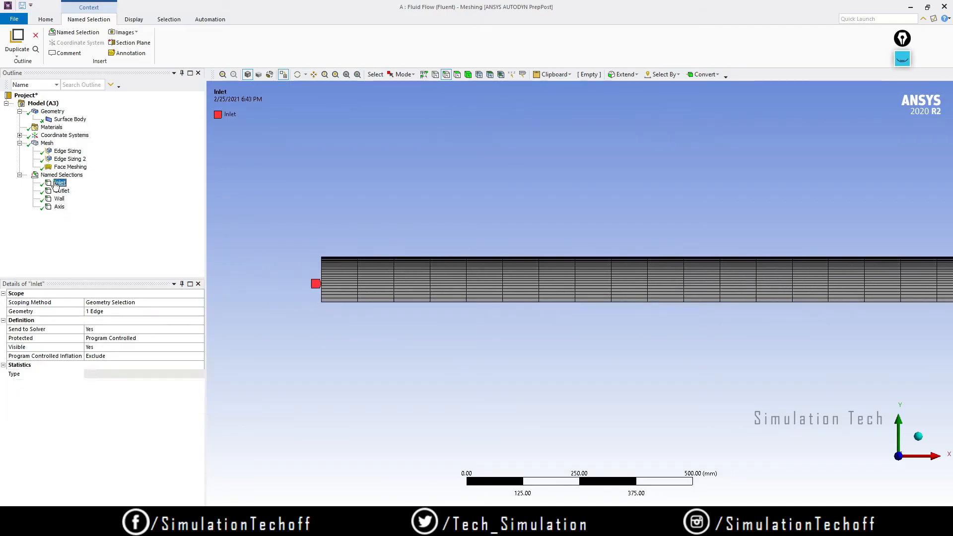
{"action": "left_click", "coordinate": [60, 182]}
{"action": "left_click", "coordinate": [59, 199]}
{"action": "left_click", "coordinate": [500, 360]}
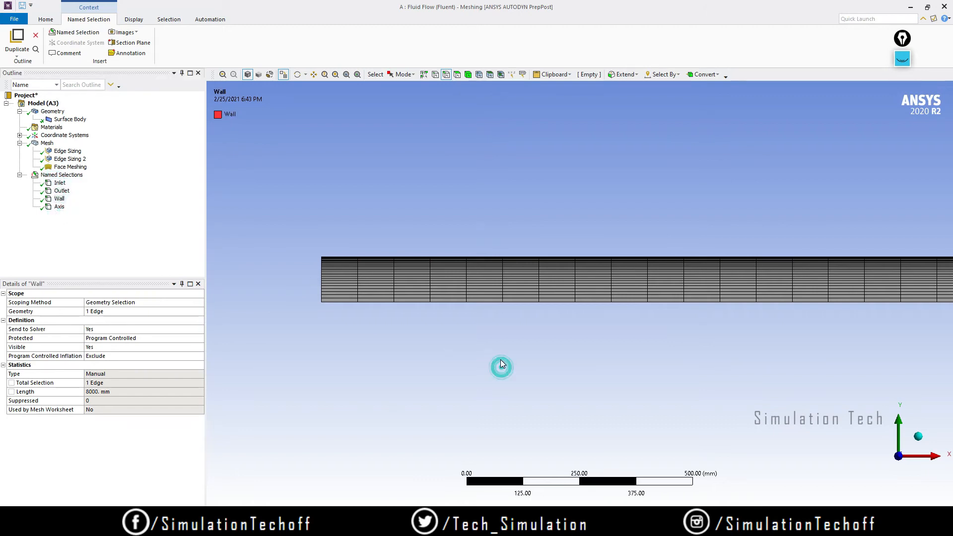
- Close the meshing application and update the Mesh component of the Fluid Flow (Fluent) system in Workbench
{"action": "left_click", "coordinate": [945, 8]}
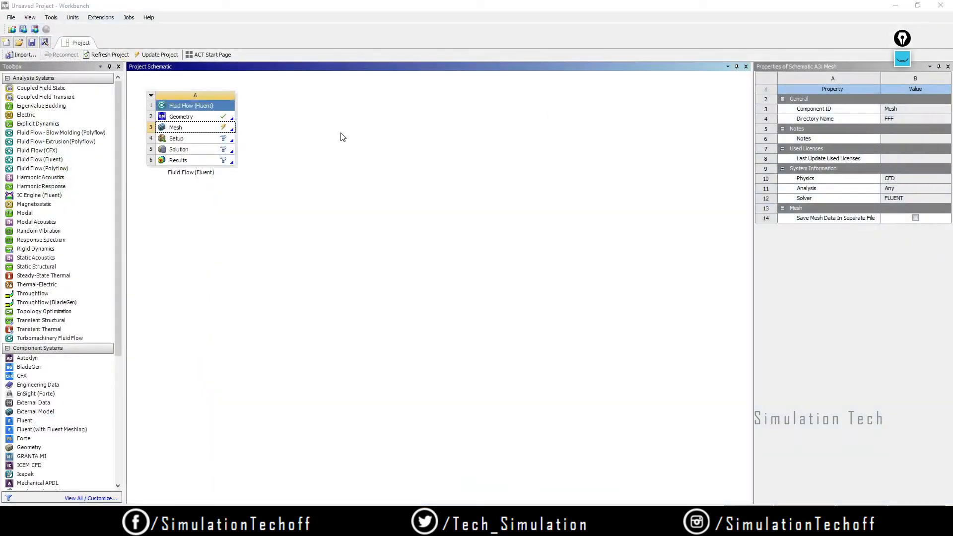
{"action": "left_click", "coordinate": [319, 134]}
{"action": "right_click", "coordinate": [201, 130]}
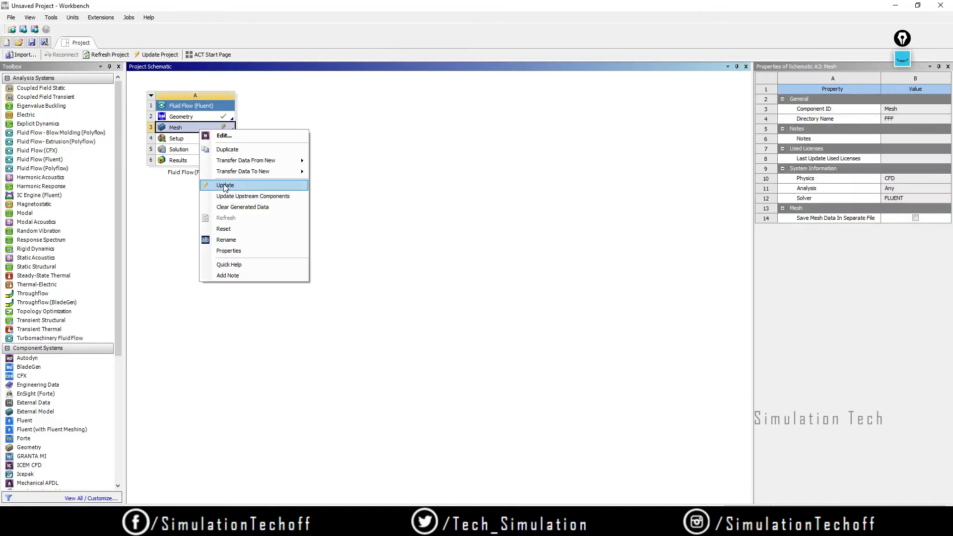
{"action": "left_click", "coordinate": [243, 187]}
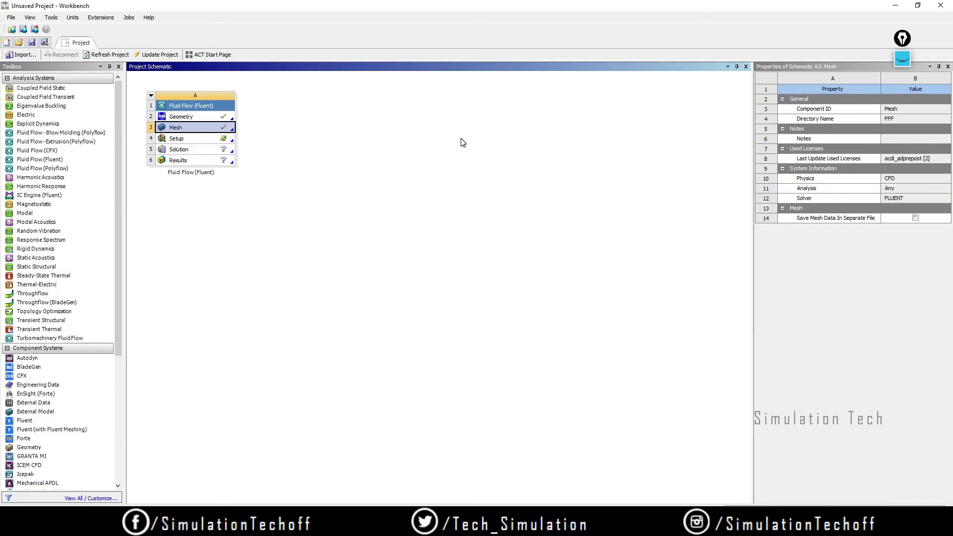
- Open the Setup component in Fluent with double precision enabled
{"action": "left_click", "coordinate": [453, 219]}
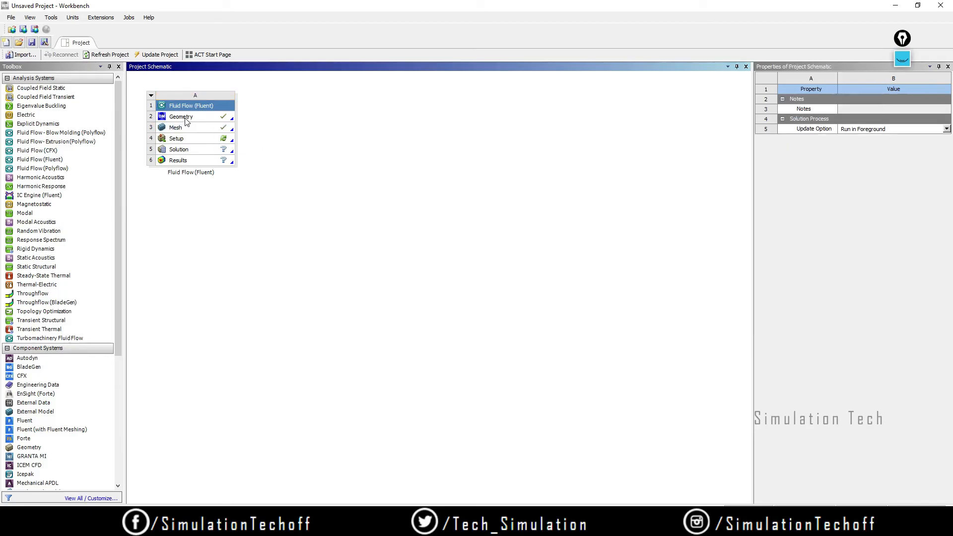
{"action": "double_click", "coordinate": [199, 142]}
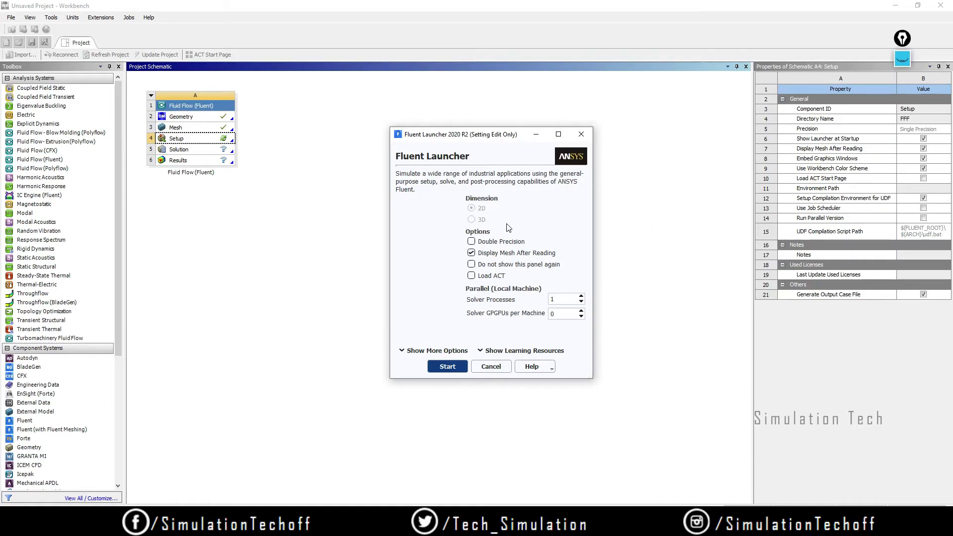
{"action": "left_click", "coordinate": [471, 243]}
{"action": "left_click", "coordinate": [453, 367]}
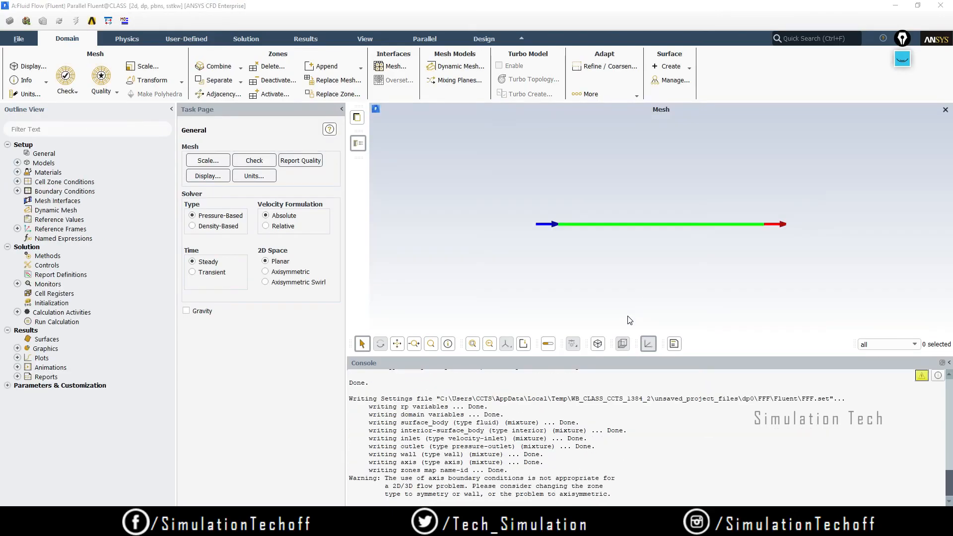
- Examine the imported mesh at the pipe's inlet end, including the cell spacing between axis and wall
{"action": "left_click", "coordinate": [576, 243]}
{"action": "left_click", "coordinate": [413, 344]}
{"action": "left_click_drag", "start_coordinate": [562, 294], "coordinate": [618, 317]}
{"action": "left_click_drag", "start_coordinate": [516, 208], "coordinate": [555, 322]}
{"action": "scroll", "coordinate": [446, 255], "scroll_direction": "down", "scroll_amount": 1}
{"action": "scroll", "coordinate": [446, 255], "scroll_direction": "up", "scroll_amount": 1}
{"action": "left_click", "coordinate": [395, 344]}
{"action": "left_click_drag", "start_coordinate": [398, 255], "coordinate": [515, 251]}
{"action": "scroll", "coordinate": [515, 251], "scroll_direction": "up", "scroll_amount": 5}
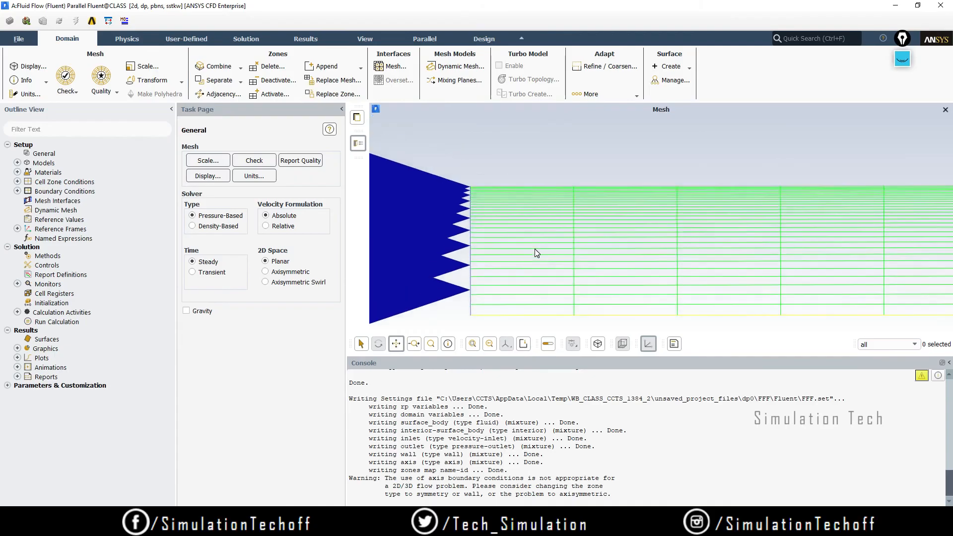
{"action": "scroll", "coordinate": [512, 225], "scroll_direction": "up", "scroll_amount": 4}
{"action": "scroll", "coordinate": [449, 189], "scroll_direction": "down", "scroll_amount": 4}
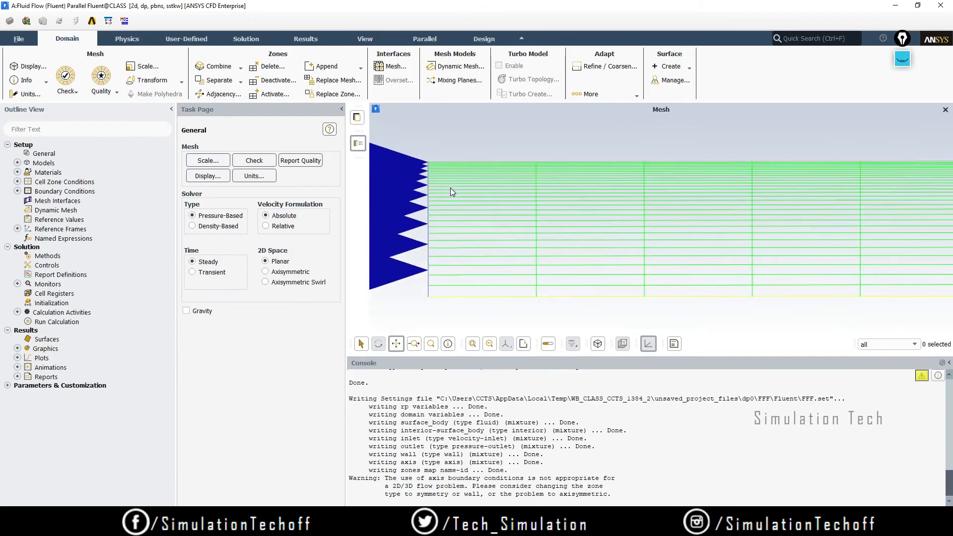
{"action": "scroll", "coordinate": [543, 239], "scroll_direction": "down", "scroll_amount": 2}
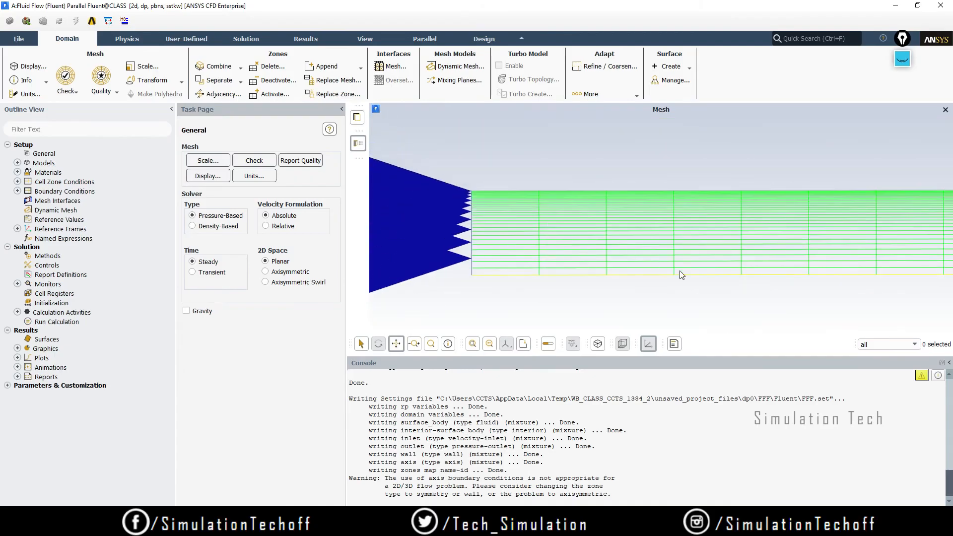
- Run the mesh check and read the reported volume and face area statistics
{"action": "left_click", "coordinate": [254, 161]}
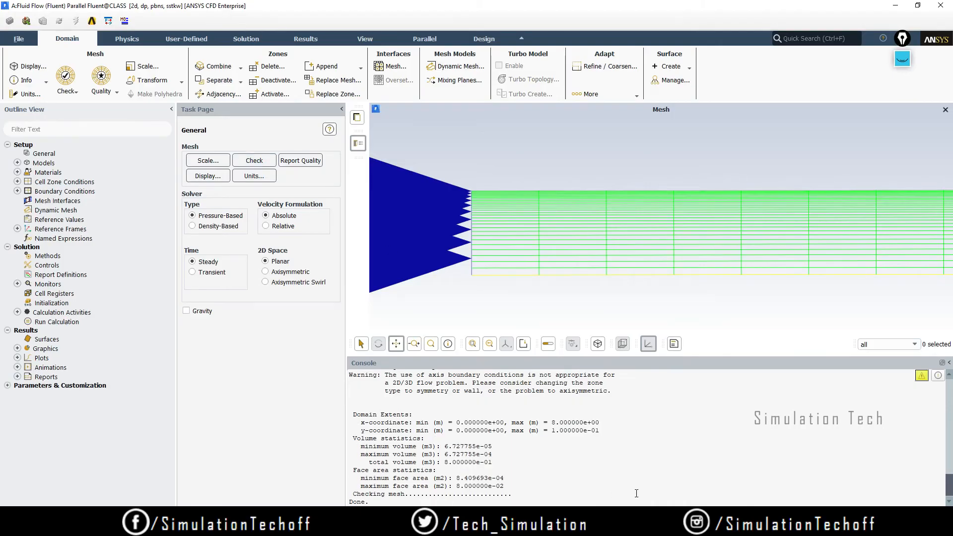
{"action": "left_click_drag", "start_coordinate": [423, 446], "coordinate": [504, 488]}
{"action": "left_click", "coordinate": [536, 489]}
- Set the solver's 2D space to Axisymmetric
{"action": "left_click", "coordinate": [903, 60]}
{"action": "left_click", "coordinate": [903, 104]}
{"action": "mouse_move", "coordinate": [250, 242]}
{"action": "left_mouse_down"}
{"action": "mouse_move", "coordinate": [308, 294]}
{"action": "mouse_move", "coordinate": [336, 304]}
{"action": "left_mouse_up"}
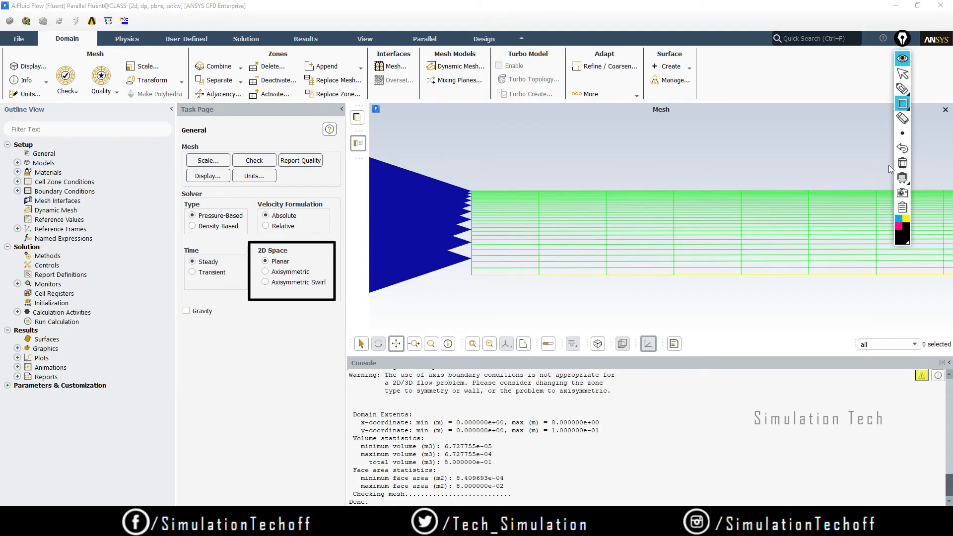
{"action": "left_click", "coordinate": [902, 163]}
{"action": "left_click", "coordinate": [902, 75]}
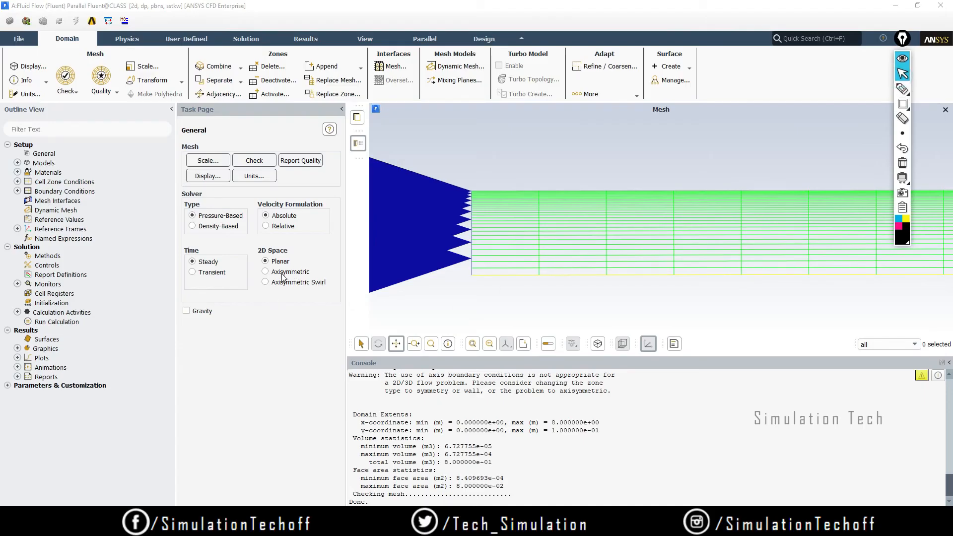
{"action": "left_click", "coordinate": [267, 272]}
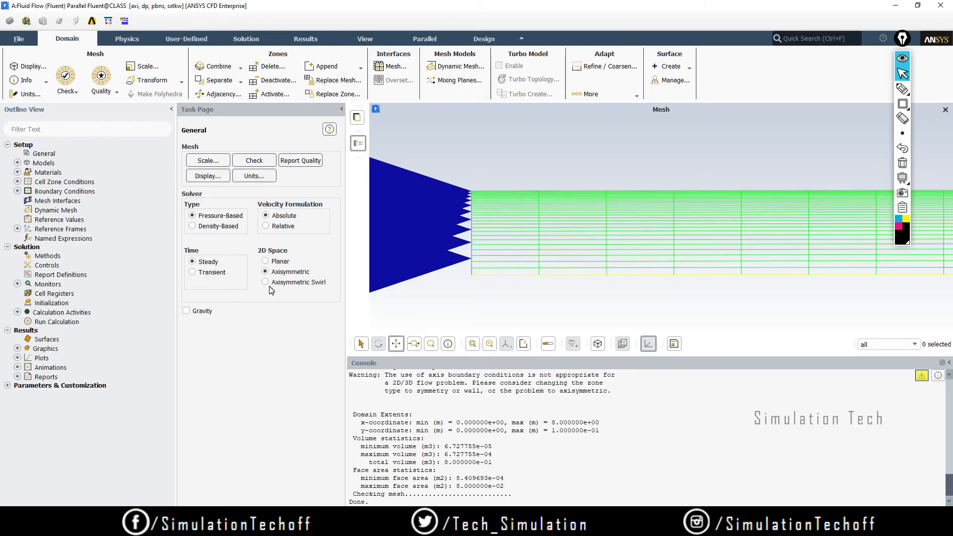
{"action": "left_click", "coordinate": [902, 103]}
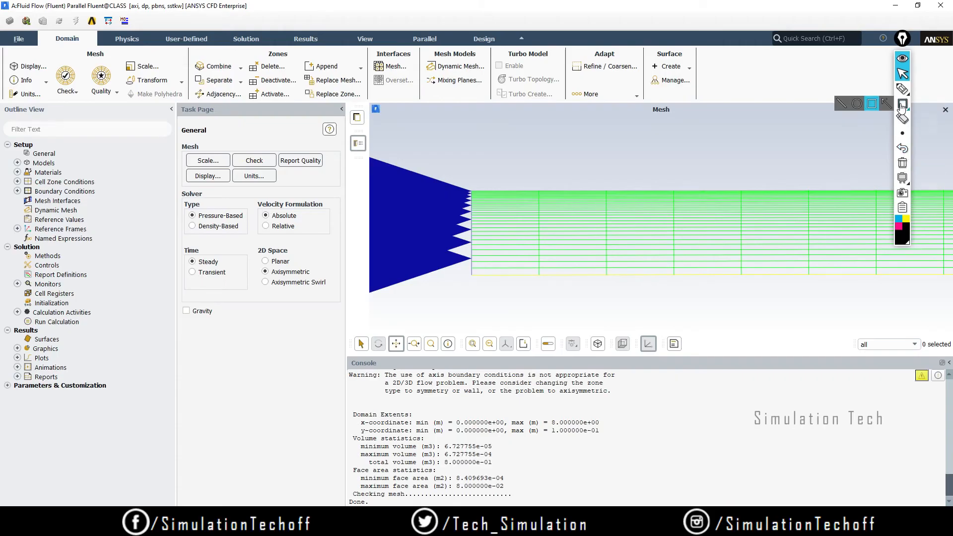
{"action": "left_click", "coordinate": [902, 91]}
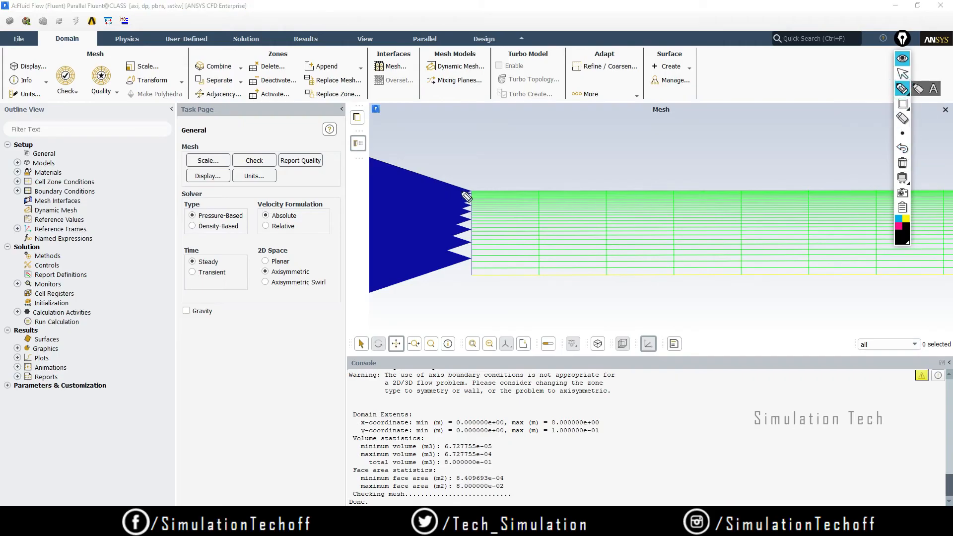
{"action": "mouse_move", "coordinate": [548, 282]}
{"action": "left_mouse_down"}
{"action": "mouse_move", "coordinate": [540, 320]}
{"action": "mouse_move", "coordinate": [438, 298]}
{"action": "mouse_move", "coordinate": [465, 305]}
{"action": "left_mouse_up"}
{"action": "left_click_drag", "start_coordinate": [558, 201], "coordinate": [581, 199]}
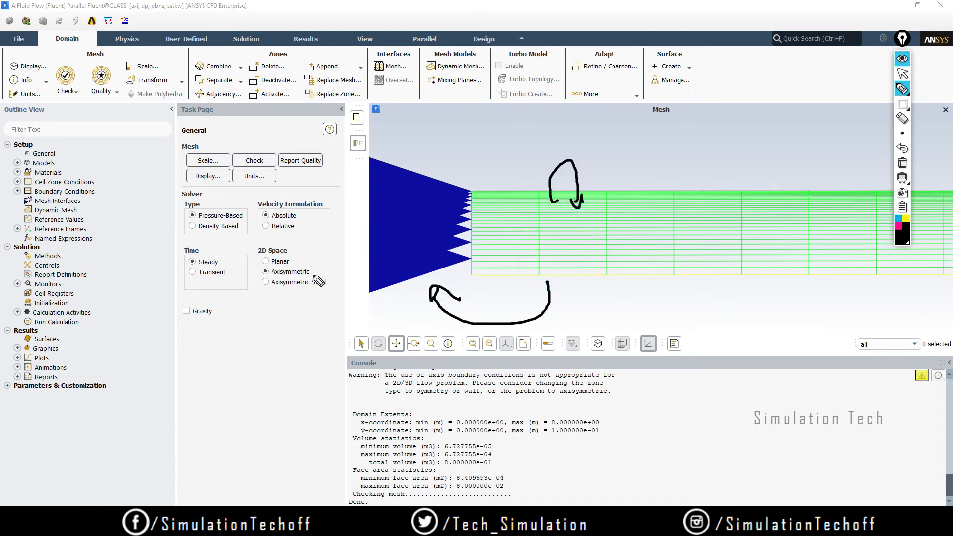
{"action": "mouse_move", "coordinate": [274, 384]}
{"action": "left_mouse_down"}
{"action": "mouse_move", "coordinate": [287, 411]}
{"action": "mouse_move", "coordinate": [304, 398]}
{"action": "mouse_move", "coordinate": [289, 332]}
{"action": "left_mouse_up"}
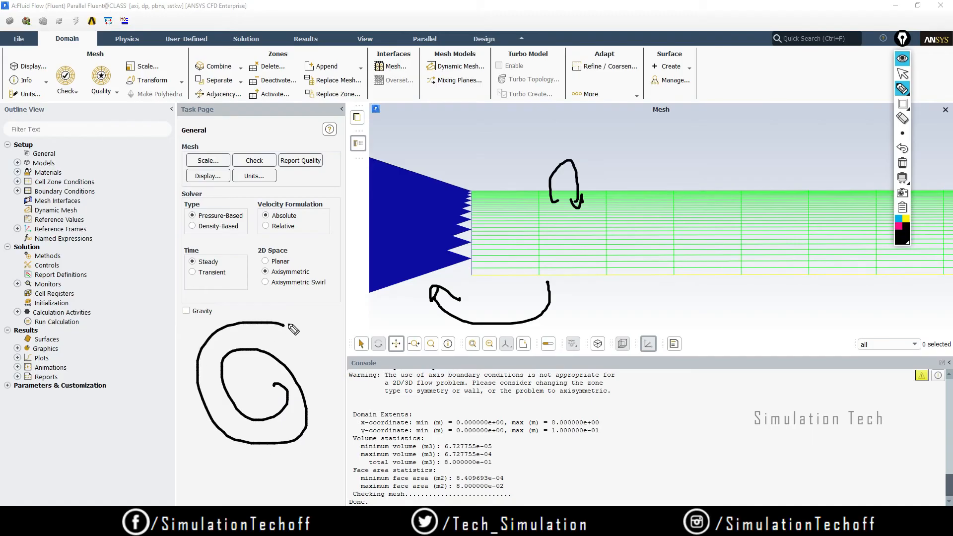
{"action": "left_click", "coordinate": [903, 163]}
{"action": "mouse_move", "coordinate": [259, 270]}
{"action": "left_mouse_down"}
{"action": "mouse_move", "coordinate": [329, 285]}
{"action": "mouse_move", "coordinate": [225, 278]}
{"action": "left_mouse_up"}
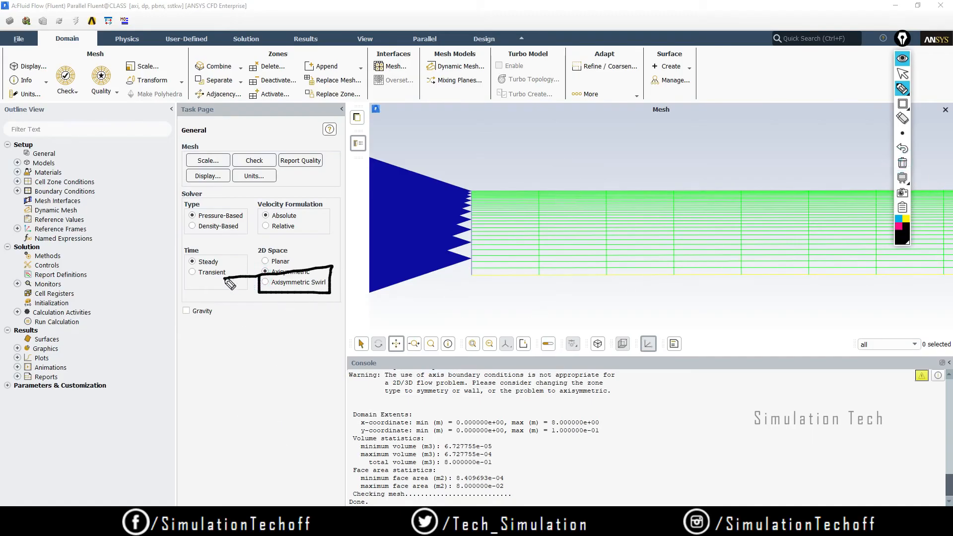
{"action": "left_click", "coordinate": [903, 162]}
{"action": "left_click_drag", "start_coordinate": [316, 271], "coordinate": [326, 259]}
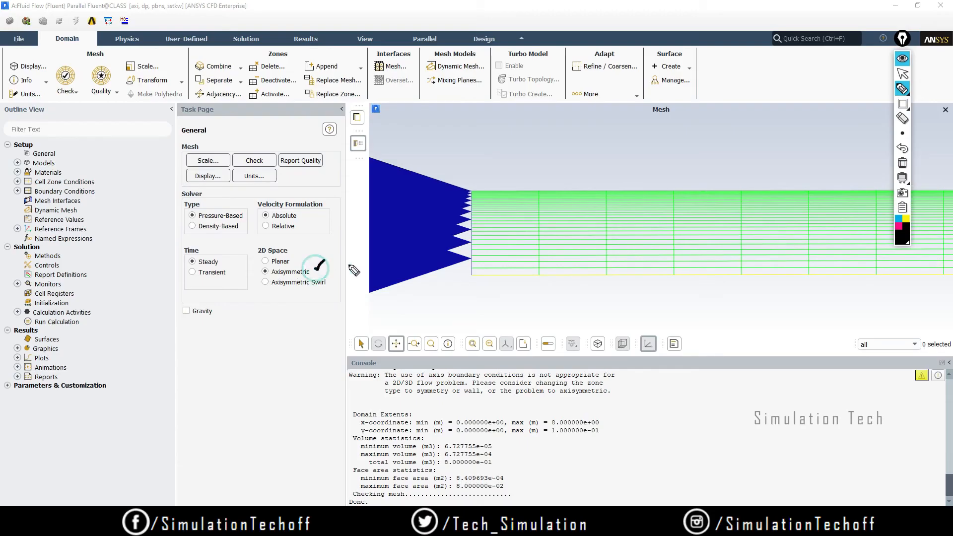
{"action": "left_click", "coordinate": [904, 165]}
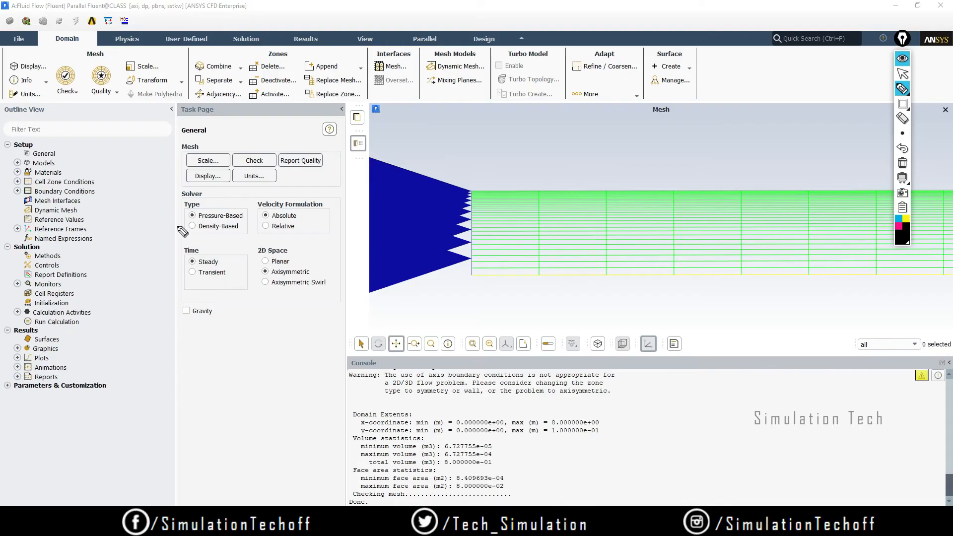
{"action": "left_click_drag", "start_coordinate": [224, 209], "coordinate": [234, 200]}
{"action": "left_click_drag", "start_coordinate": [187, 256], "coordinate": [224, 269]}
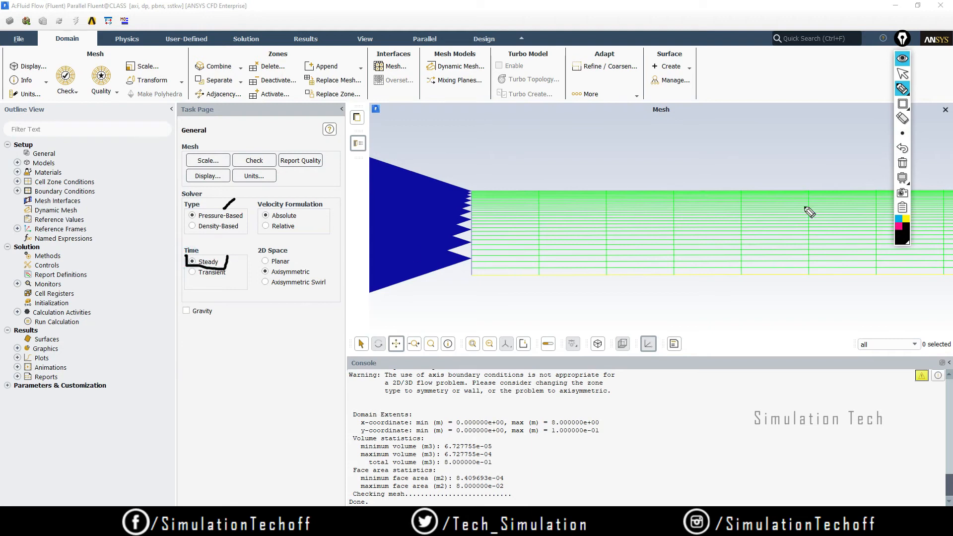
{"action": "left_click", "coordinate": [902, 163]}
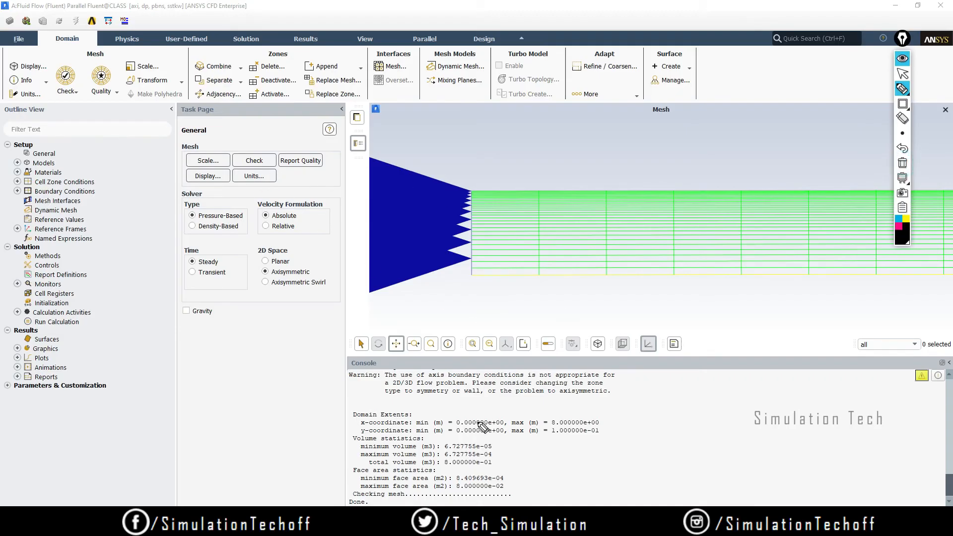
{"action": "left_click_drag", "start_coordinate": [236, 165], "coordinate": [282, 183]}
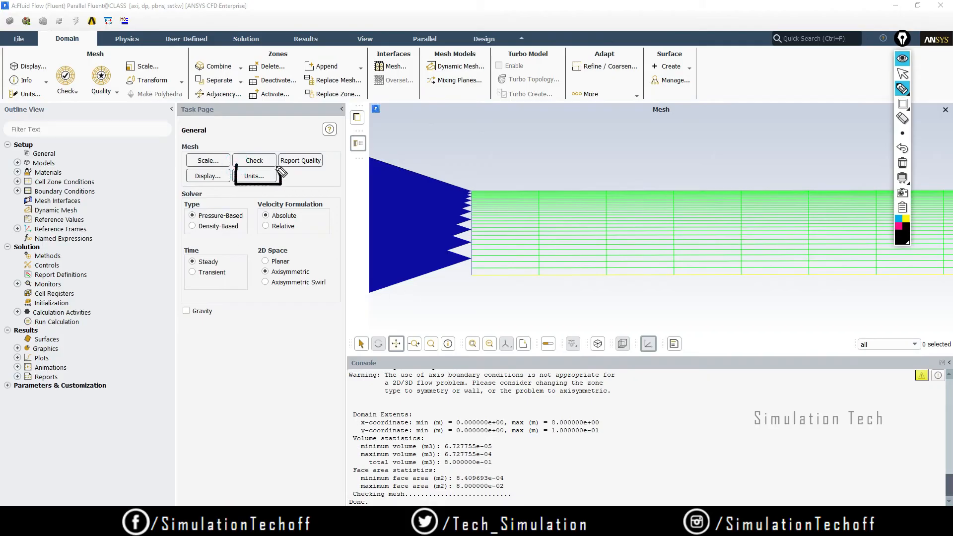
{"action": "left_click", "coordinate": [903, 163]}
{"action": "left_click", "coordinate": [903, 74]}
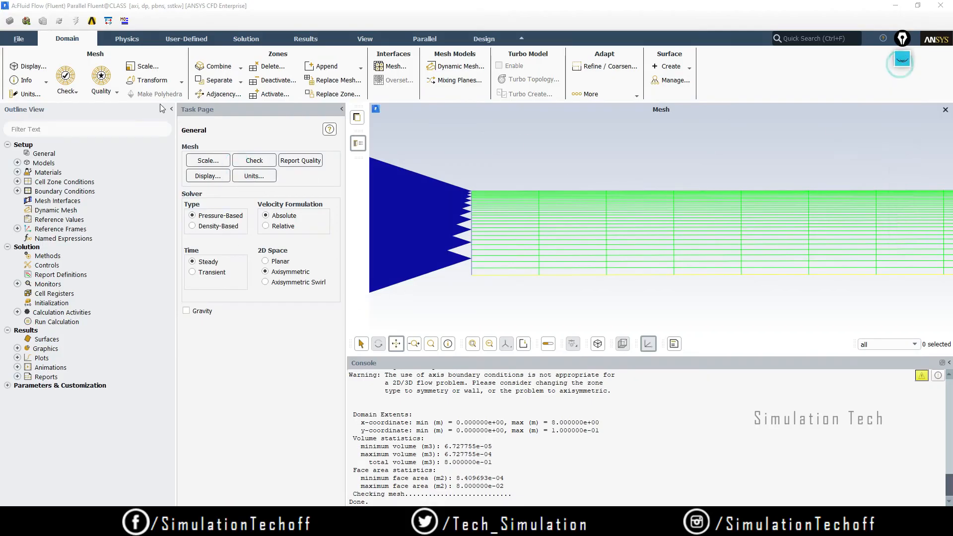
- Set the viscous model to Standard k-epsilon (2 eqn) with Enhanced Wall Treatment
{"action": "double_click", "coordinate": [50, 164]}
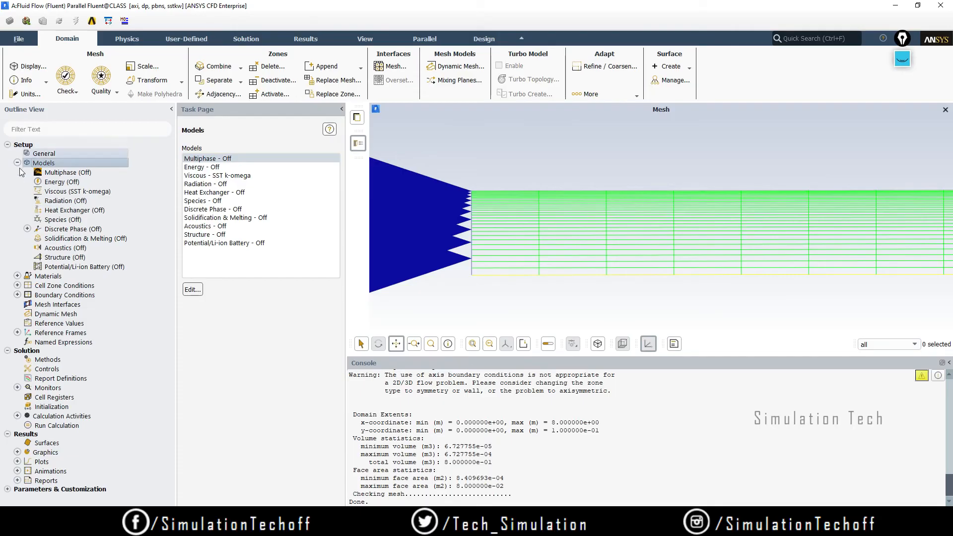
{"action": "left_click", "coordinate": [74, 193]}
{"action": "double_click", "coordinate": [74, 193]}
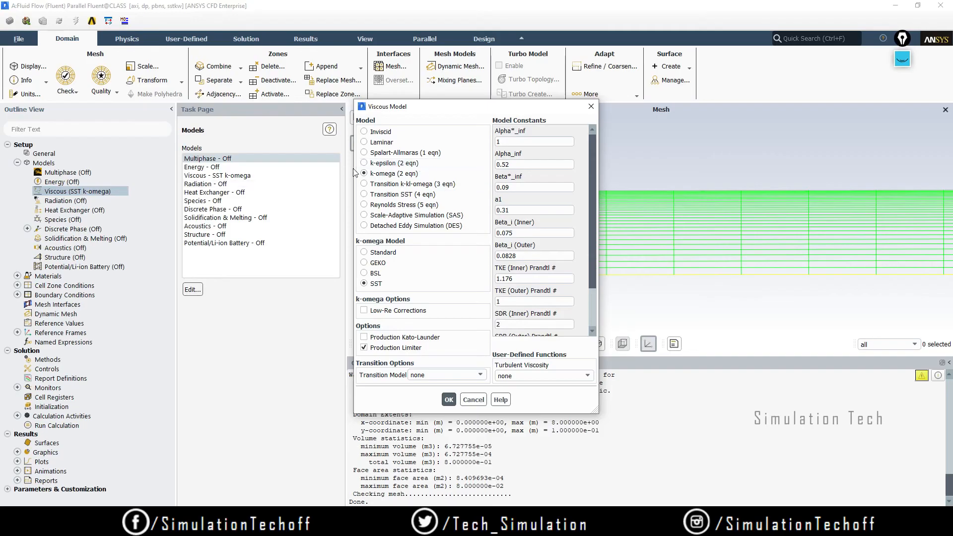
{"action": "left_click", "coordinate": [364, 163]}
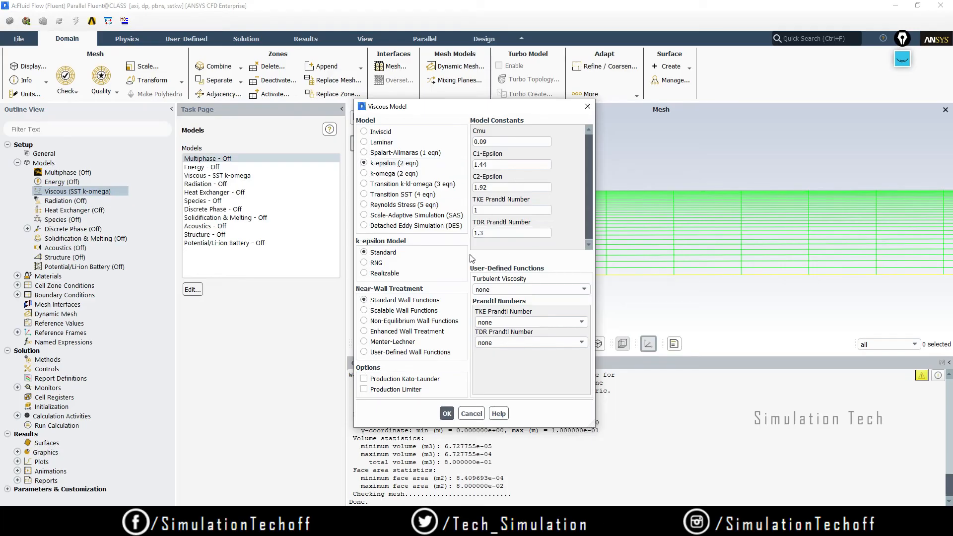
{"action": "left_click", "coordinate": [376, 332]}
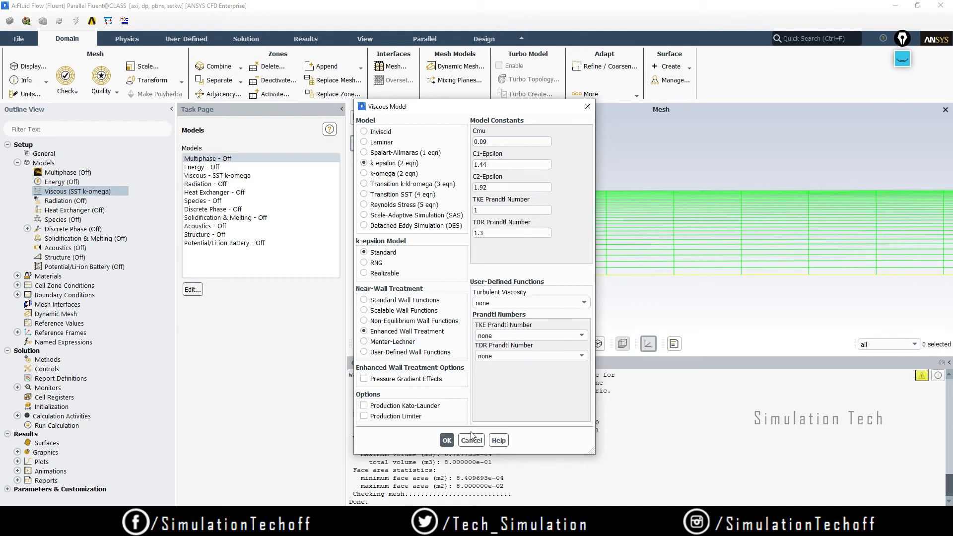
{"action": "left_click", "coordinate": [447, 440]}
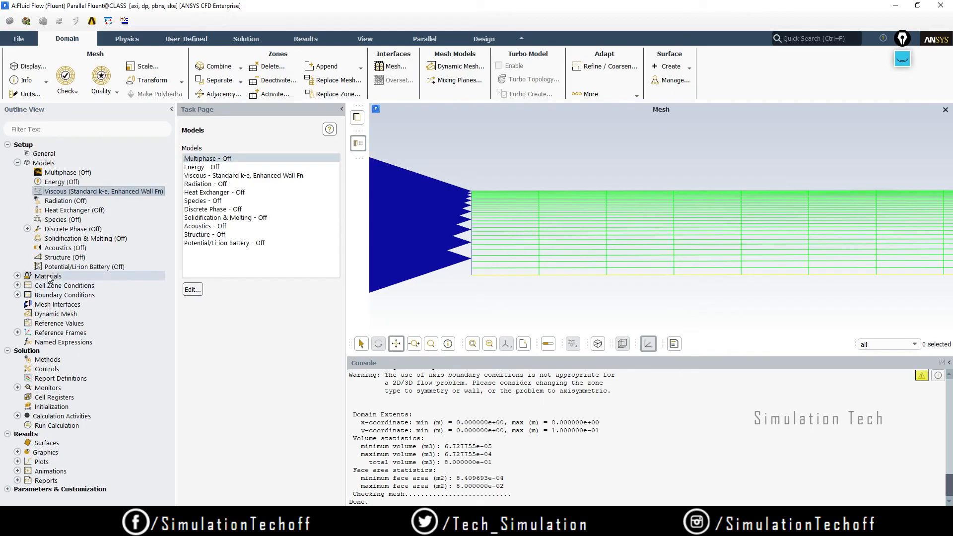
- Set the air material's constant density to 1 kg/m3 and its constant viscosity to 2e-05 kg/m-s
{"action": "double_click", "coordinate": [70, 276]}
{"action": "double_click", "coordinate": [70, 275]}
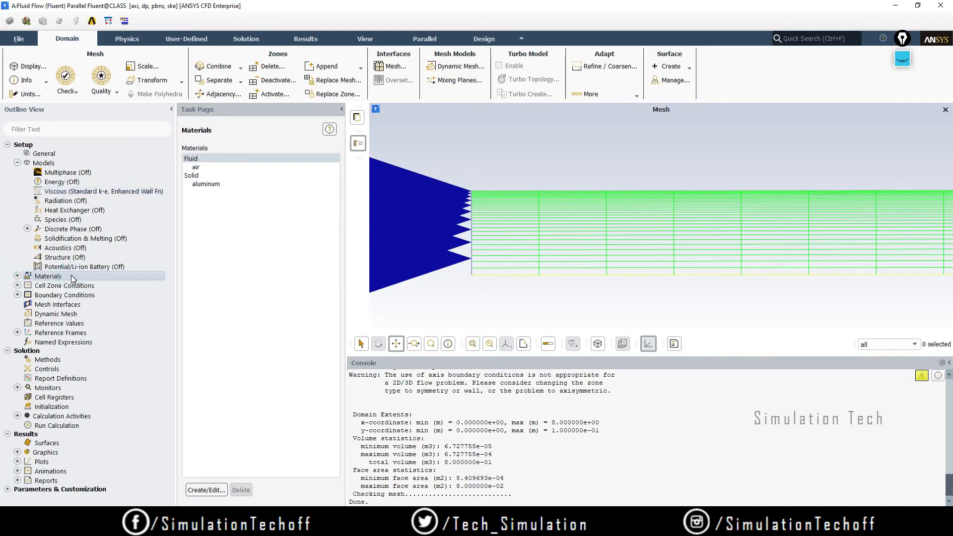
{"action": "double_click", "coordinate": [227, 166]}
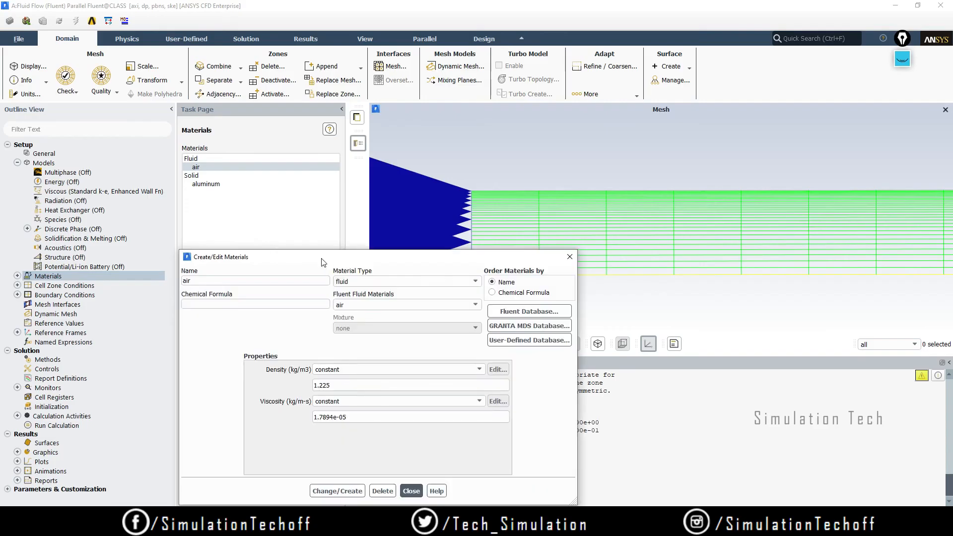
{"action": "left_click_drag", "start_coordinate": [350, 254], "coordinate": [408, 140]}
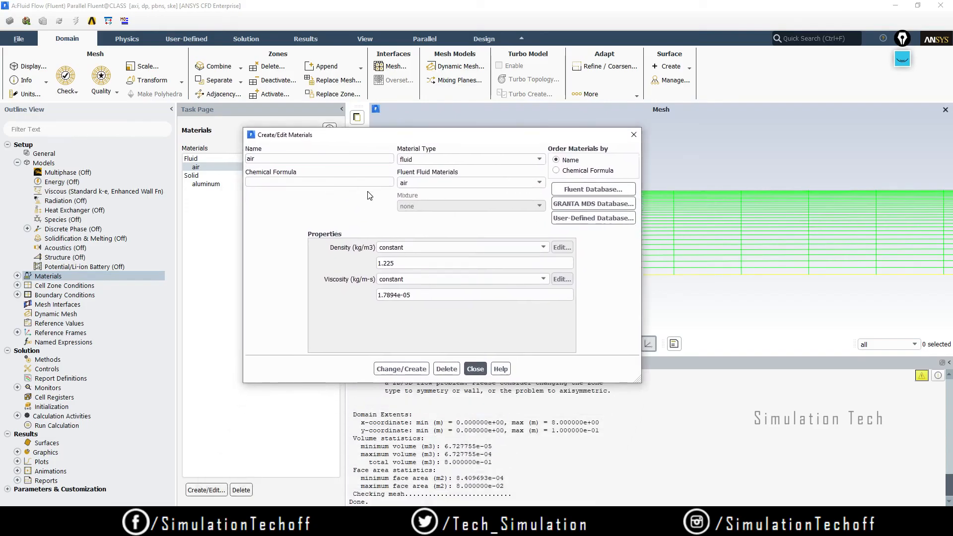
{"action": "double_click", "coordinate": [406, 260]}
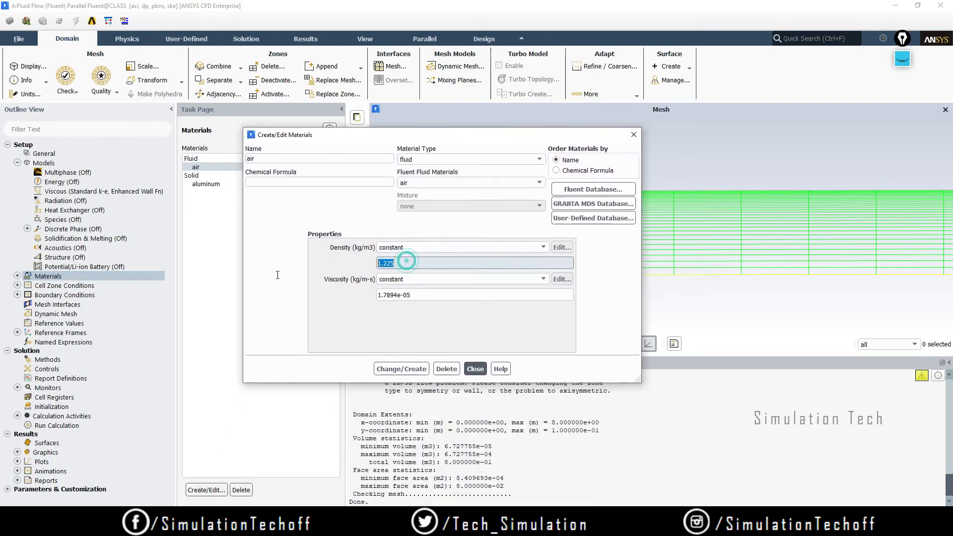
{"action": "type", "text": "1"}
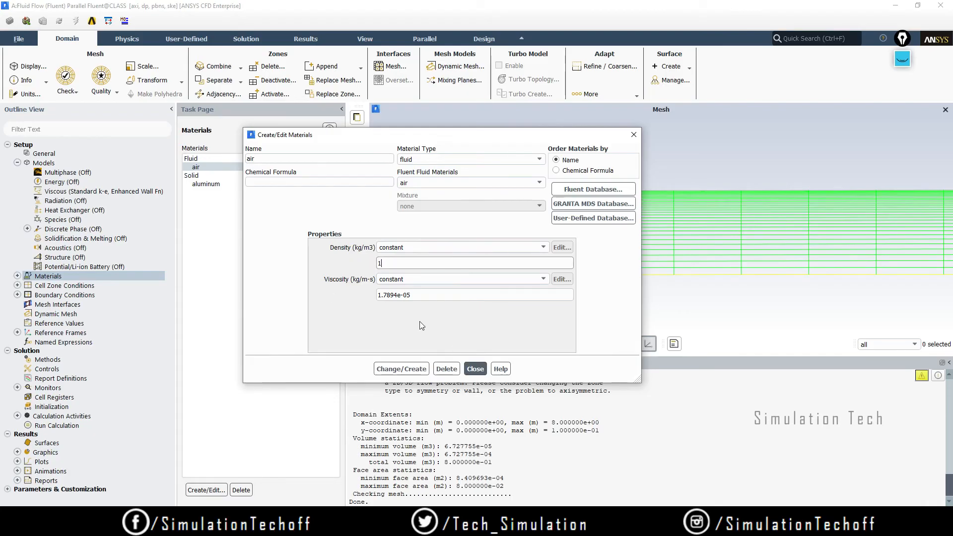
{"action": "double_click", "coordinate": [423, 294]}
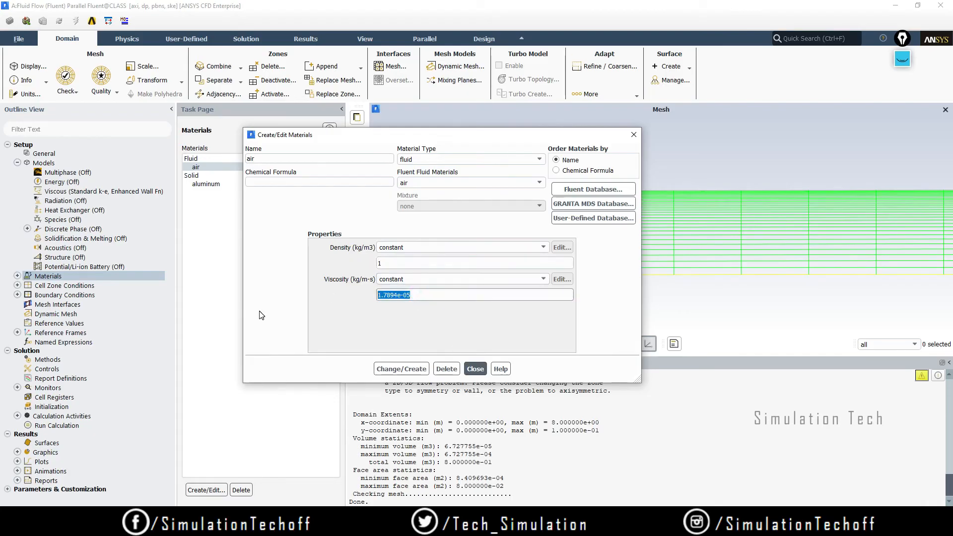
{"action": "type", "text": "2e"}
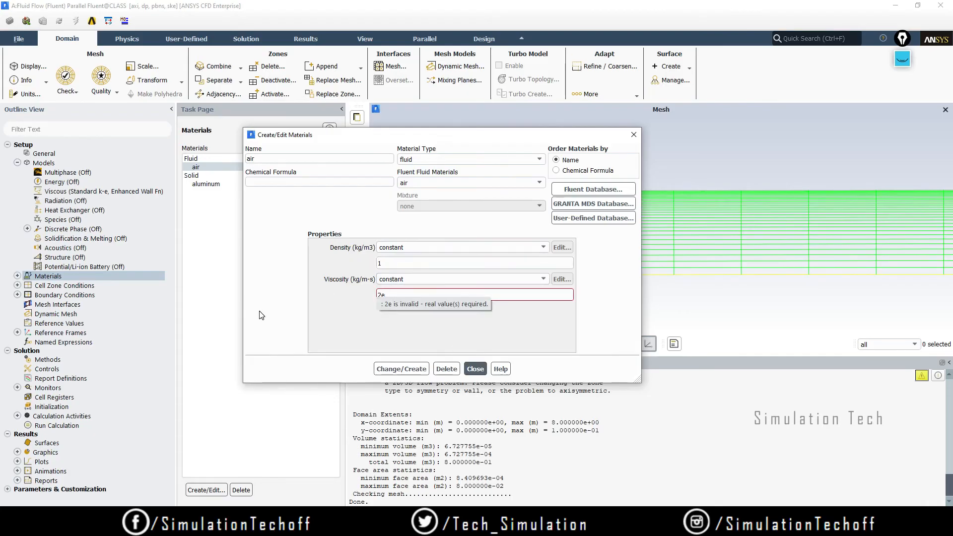
{"action": "type", "text": "-05"}
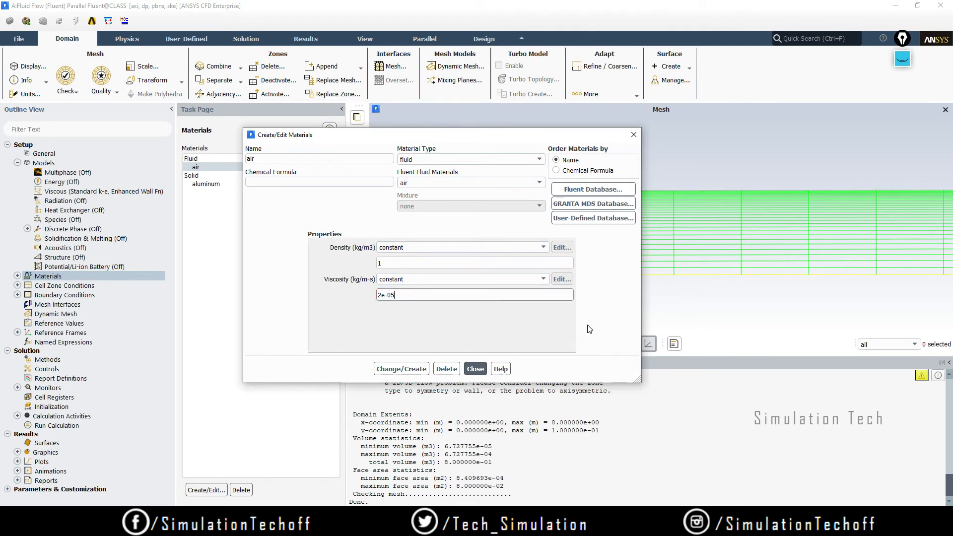
{"action": "left_click", "coordinate": [412, 371]}
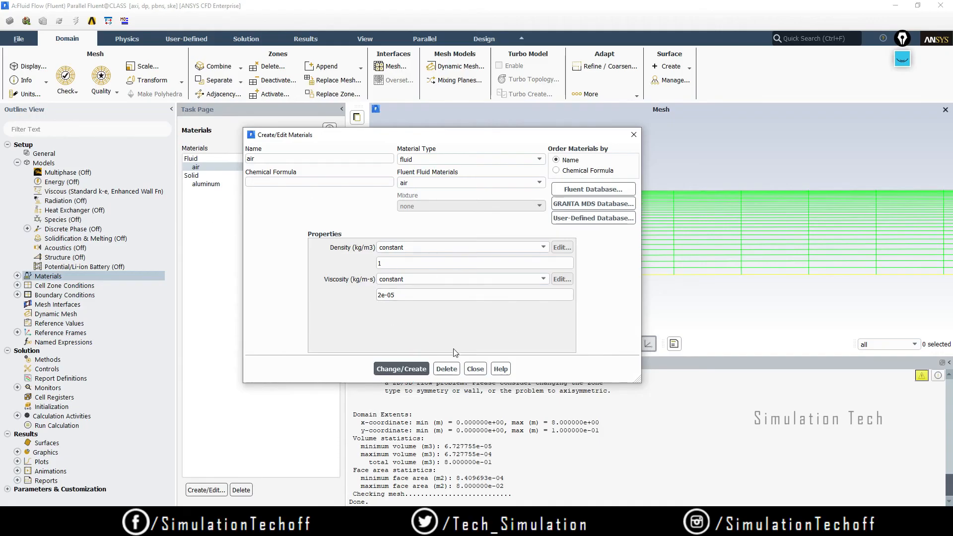
{"action": "left_click", "coordinate": [475, 369]}
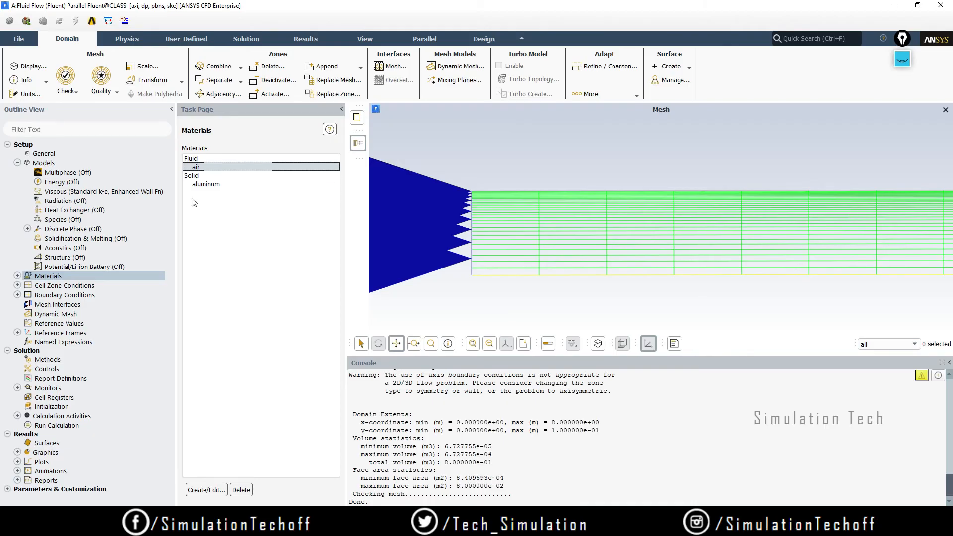
- Switch to Workbench, open the geometry in DesignModeler and change the surface body's Fluid/Solid property to Fluid
{"action": "left_click", "coordinate": [895, 6]}
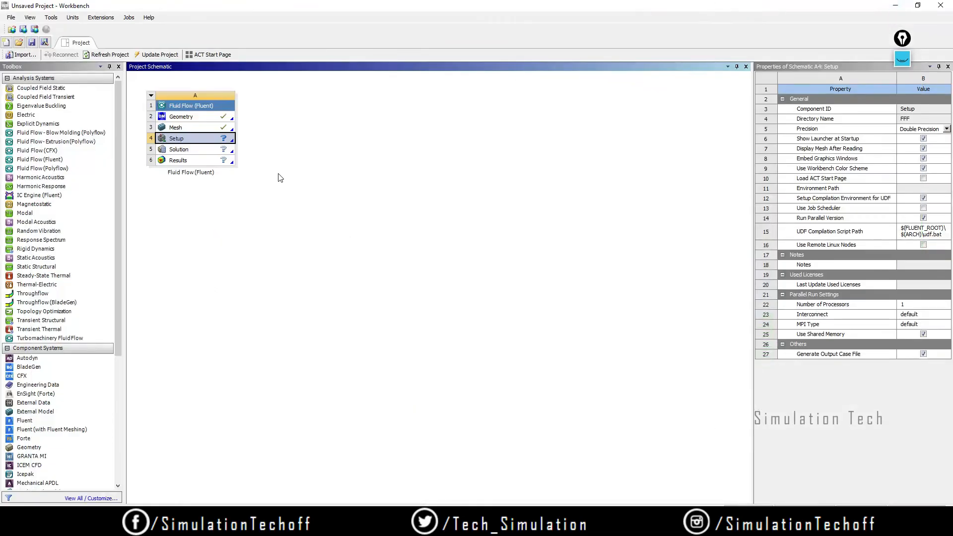
{"action": "double_click", "coordinate": [198, 118]}
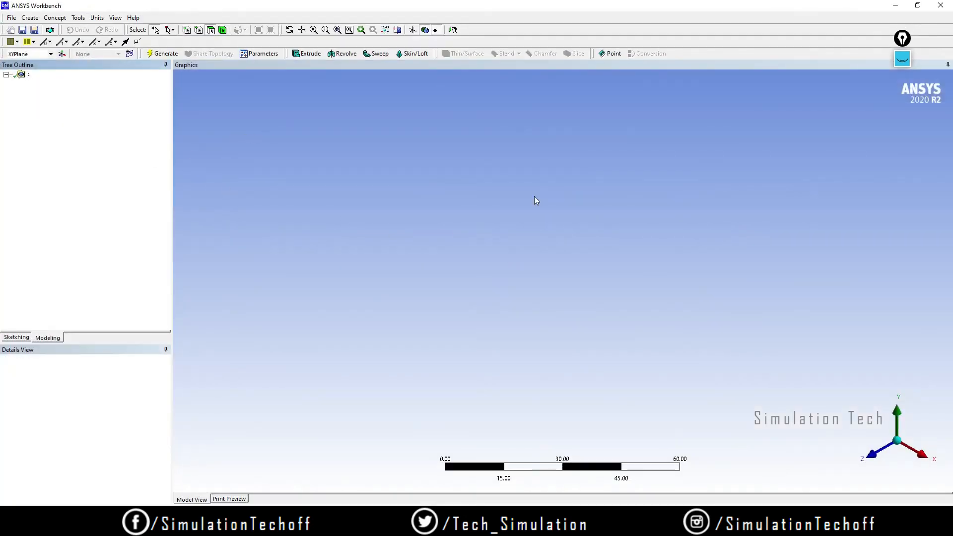
{"action": "left_click", "coordinate": [875, 464]}
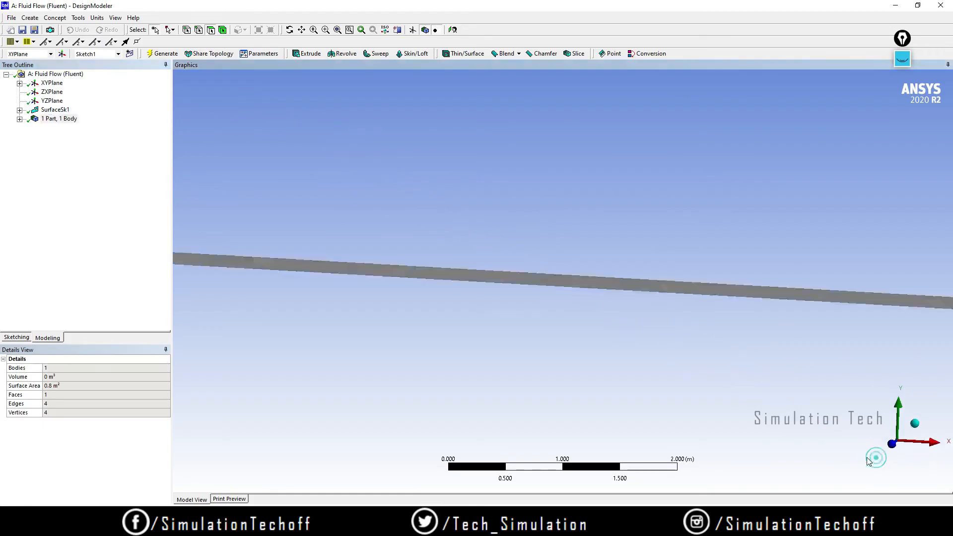
{"action": "left_click", "coordinate": [19, 119]}
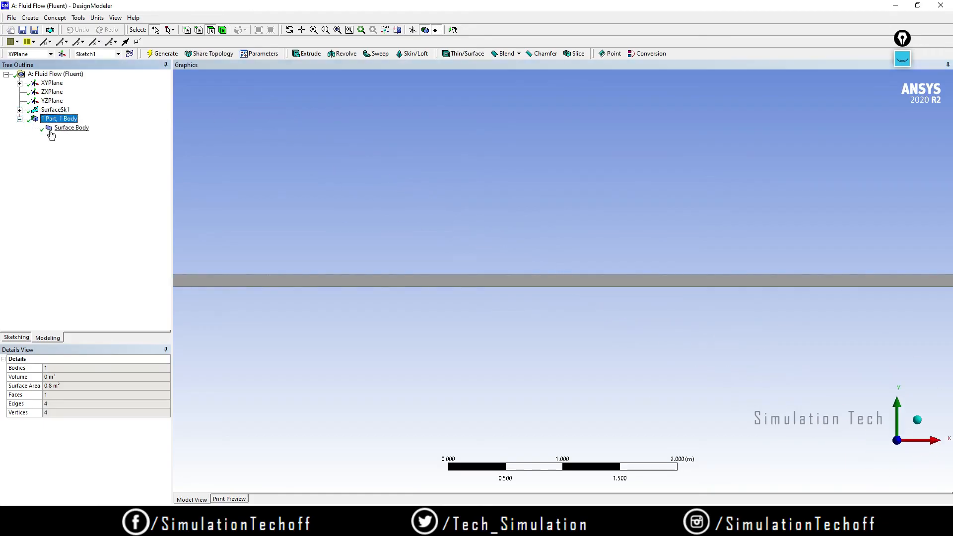
{"action": "left_click", "coordinate": [71, 128]}
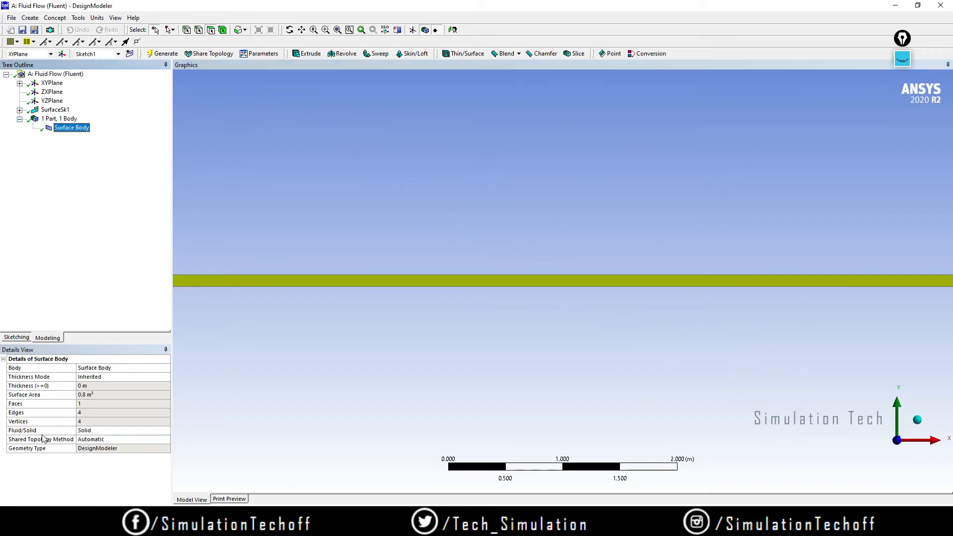
{"action": "left_click", "coordinate": [113, 431]}
{"action": "left_click", "coordinate": [165, 431]}
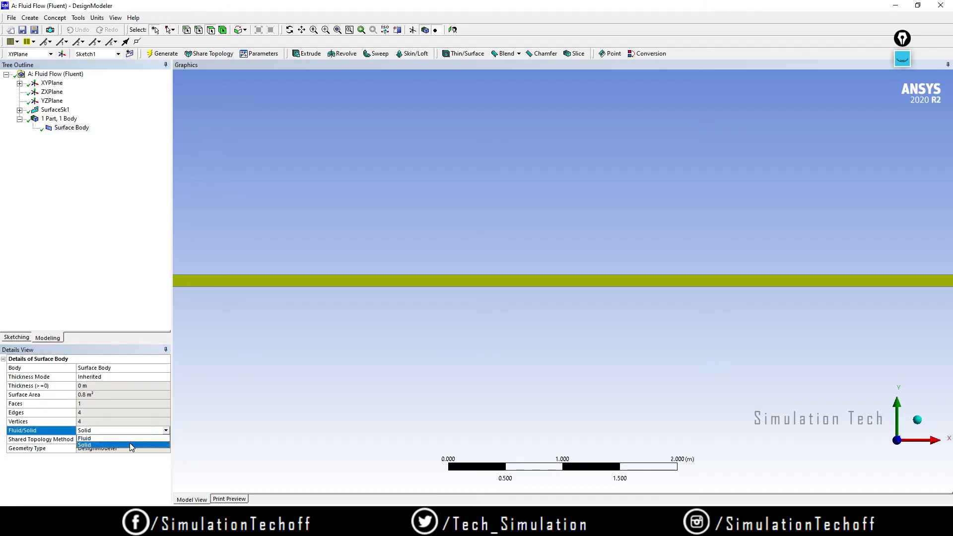
{"action": "left_click", "coordinate": [129, 440]}
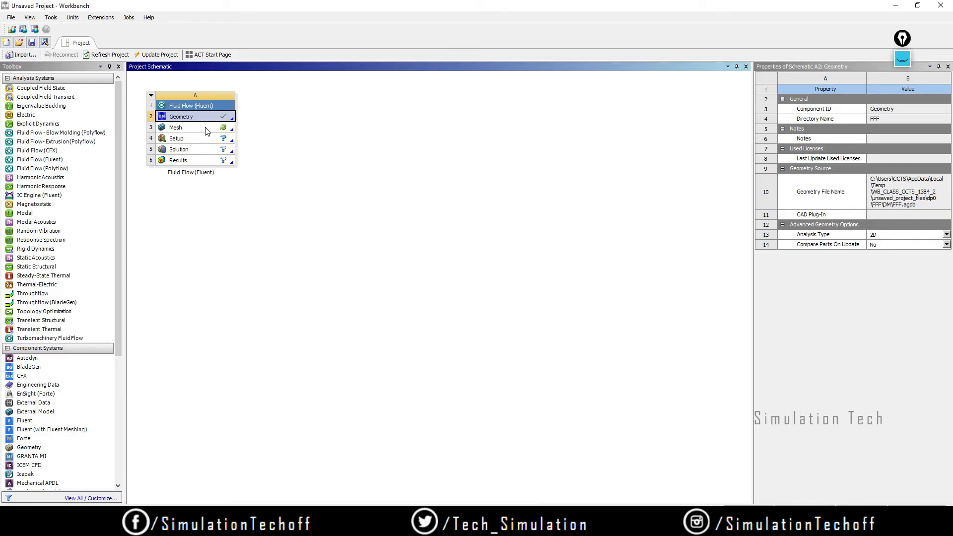
- Update the Mesh component in Workbench and reload the changed upstream mesh into Fluent
{"action": "right_click", "coordinate": [207, 130]}
{"action": "left_click", "coordinate": [339, 181]}
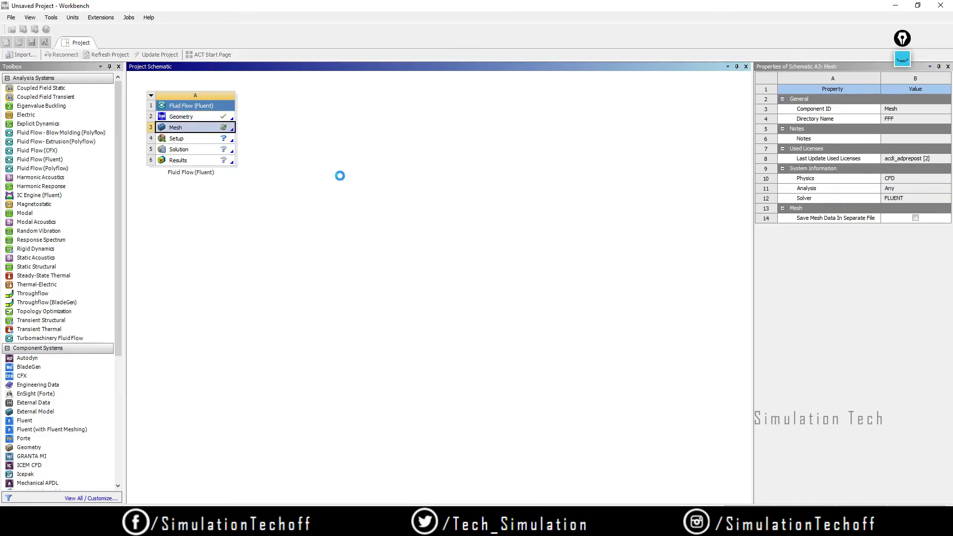
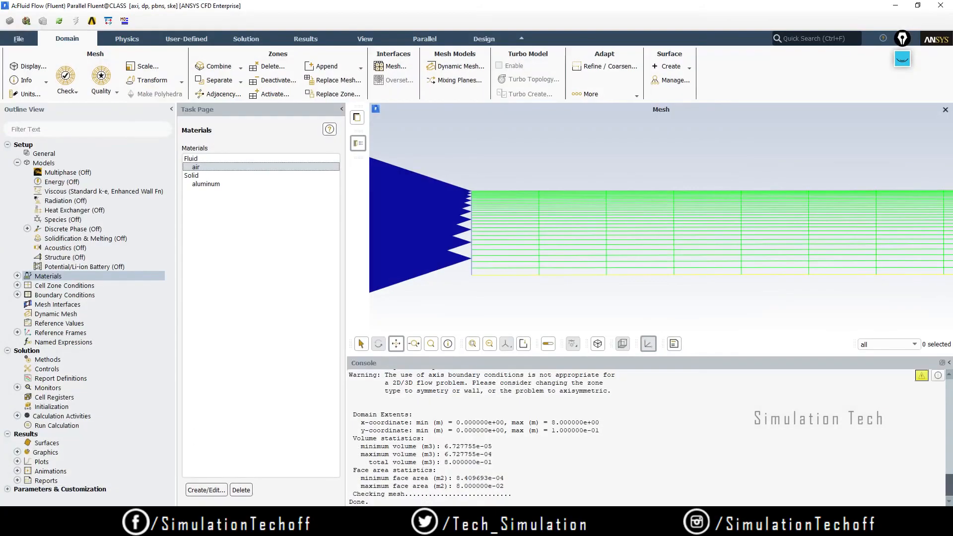
{"action": "left_click", "coordinate": [59, 24]}
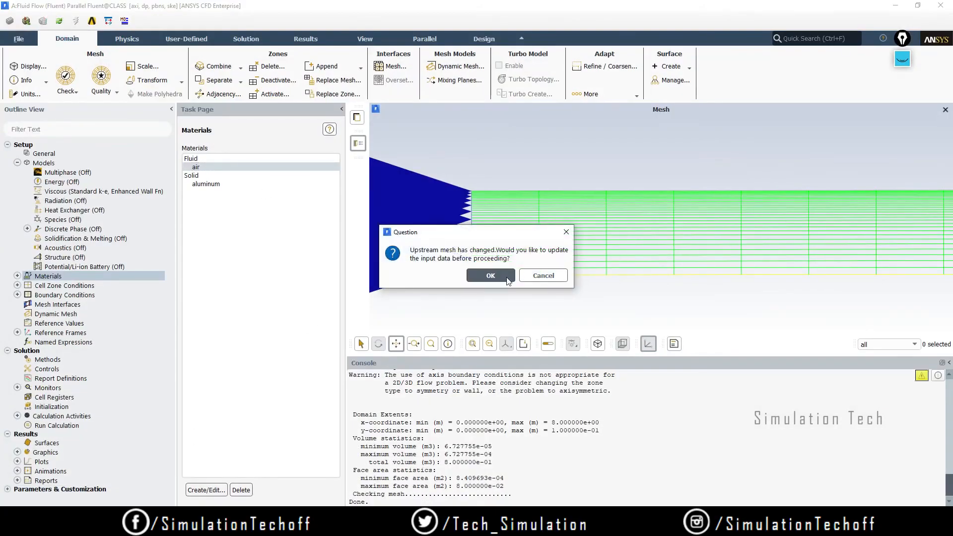
{"action": "left_click", "coordinate": [496, 276]}
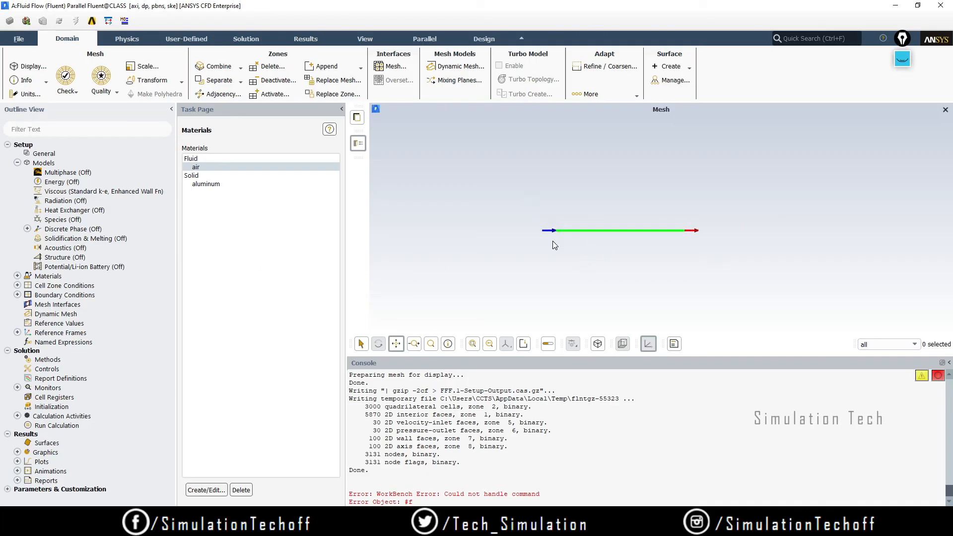
{"action": "scroll", "coordinate": [564, 206], "scroll_direction": "up", "scroll_amount": 5}
{"action": "scroll", "coordinate": [558, 245], "scroll_direction": "up", "scroll_amount": 2}
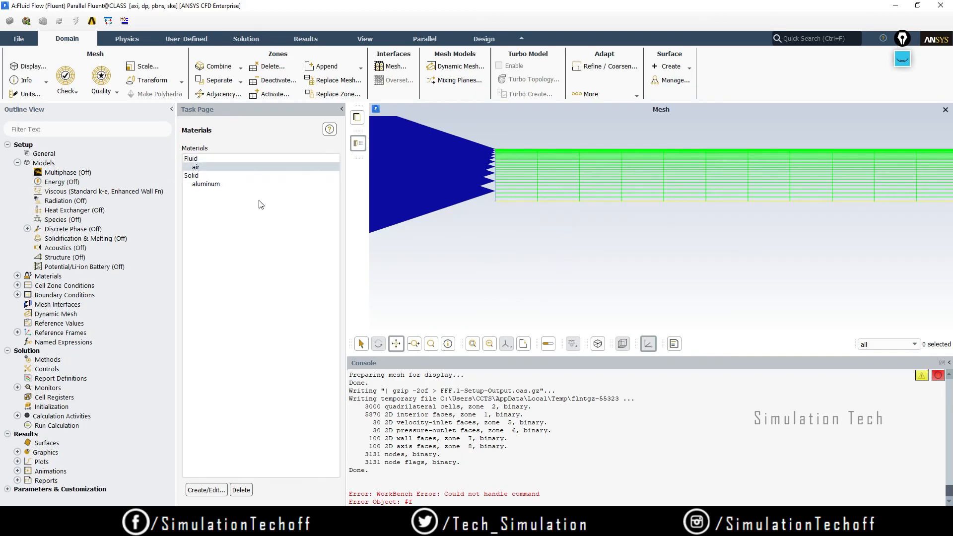
- Apply air as the material of the surface_body fluid cell zone
{"action": "left_click", "coordinate": [18, 285]}
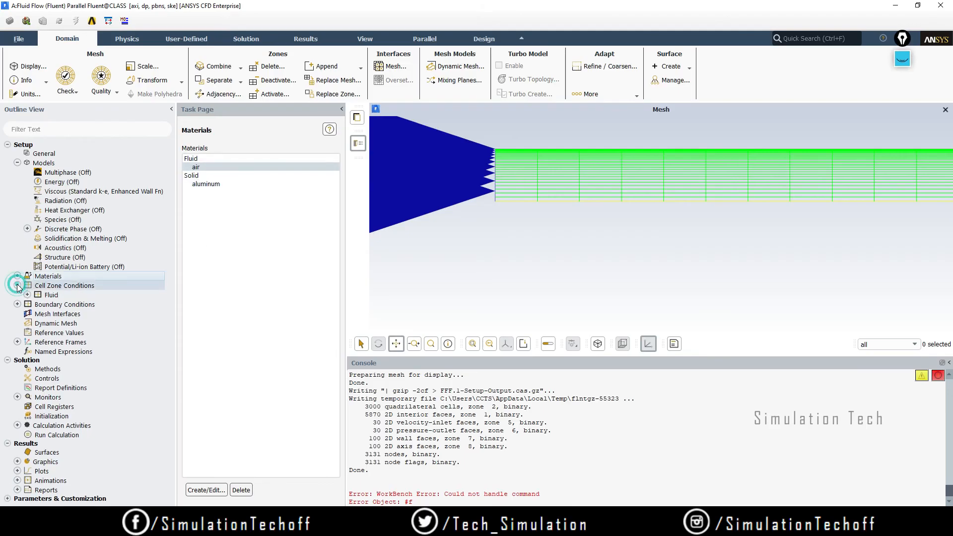
{"action": "double_click", "coordinate": [53, 295]}
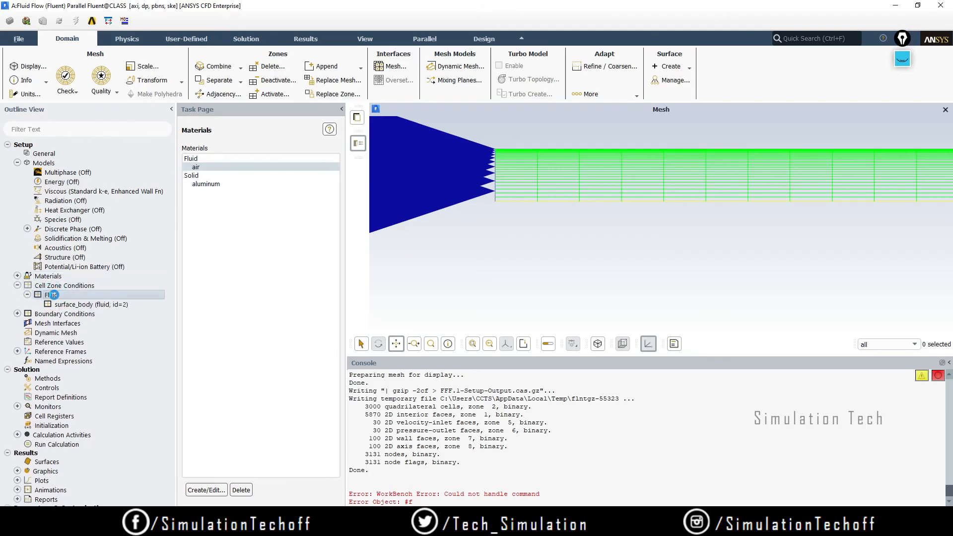
{"action": "left_click_drag", "start_coordinate": [277, 250], "coordinate": [285, 167]}
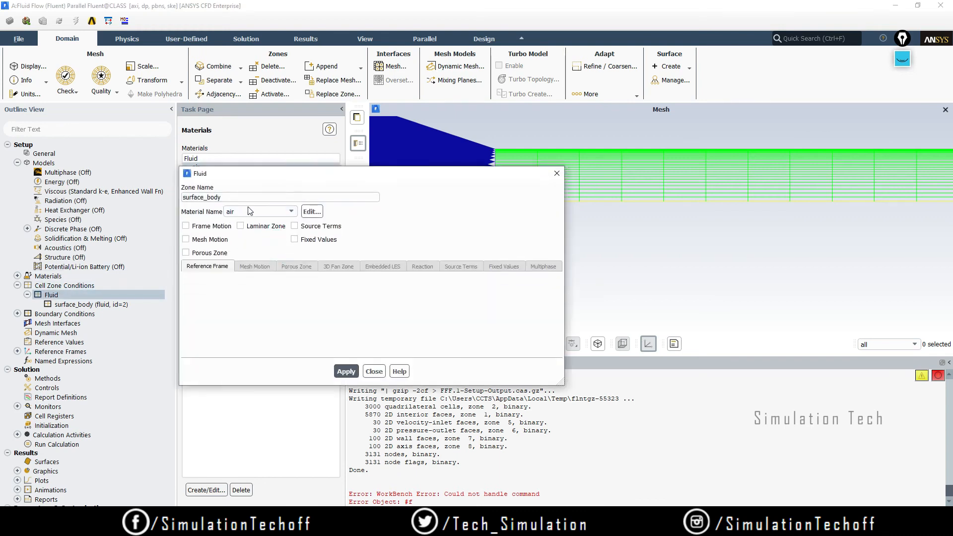
{"action": "left_click", "coordinate": [346, 371]}
{"action": "left_click", "coordinate": [373, 371]}
{"action": "left_click", "coordinate": [374, 371]}
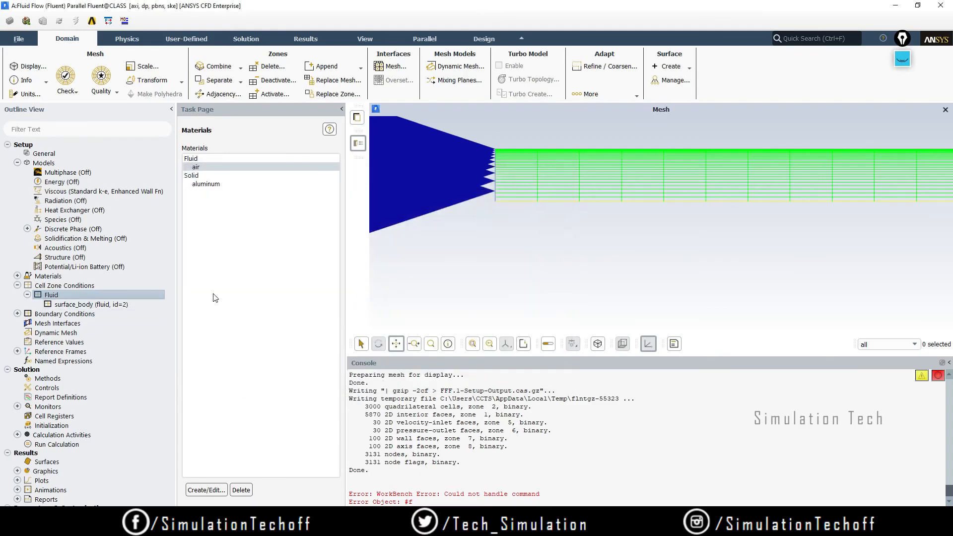
- Open the inlet velocity boundary condition and set its velocity magnitude to 1 m/s
{"action": "double_click", "coordinate": [45, 315]}
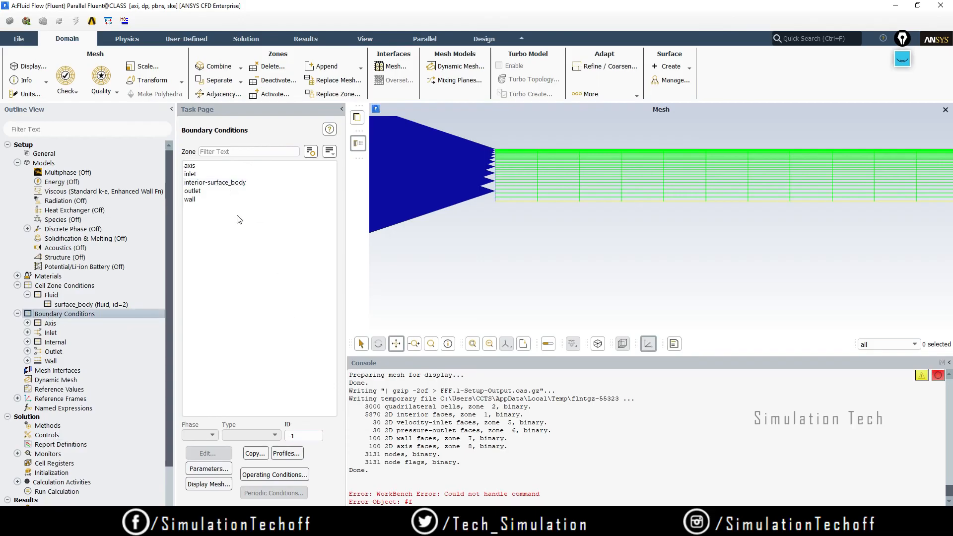
{"action": "left_click", "coordinate": [236, 165]}
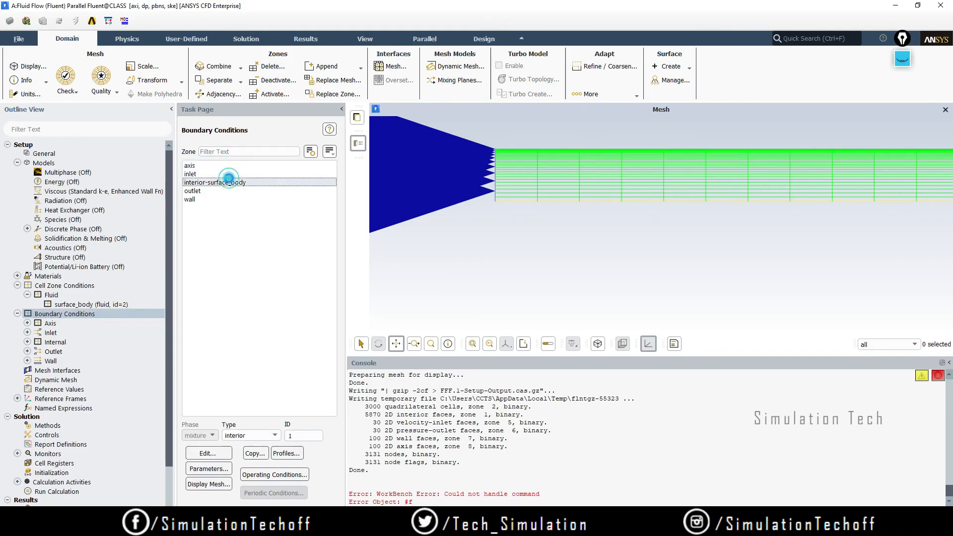
{"action": "left_click", "coordinate": [230, 173]}
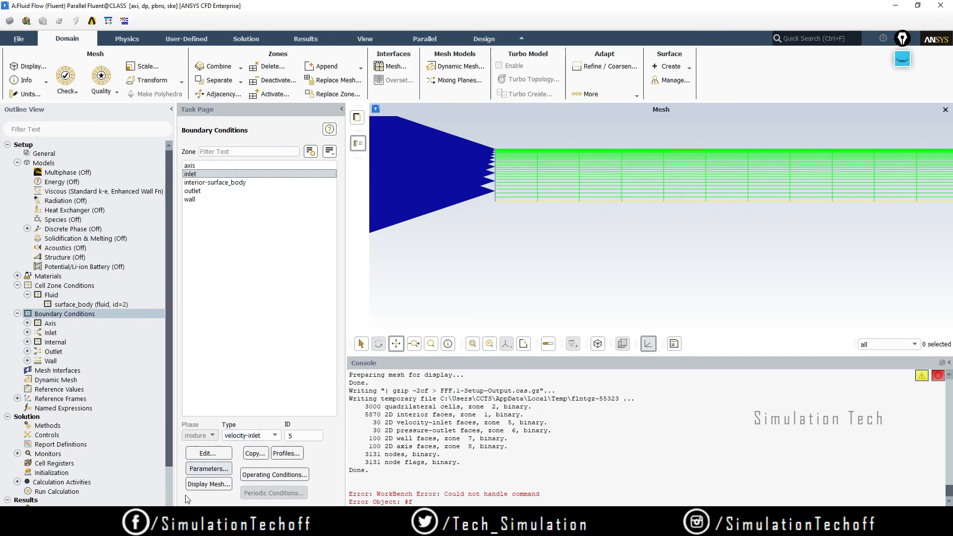
{"action": "left_click", "coordinate": [203, 454]}
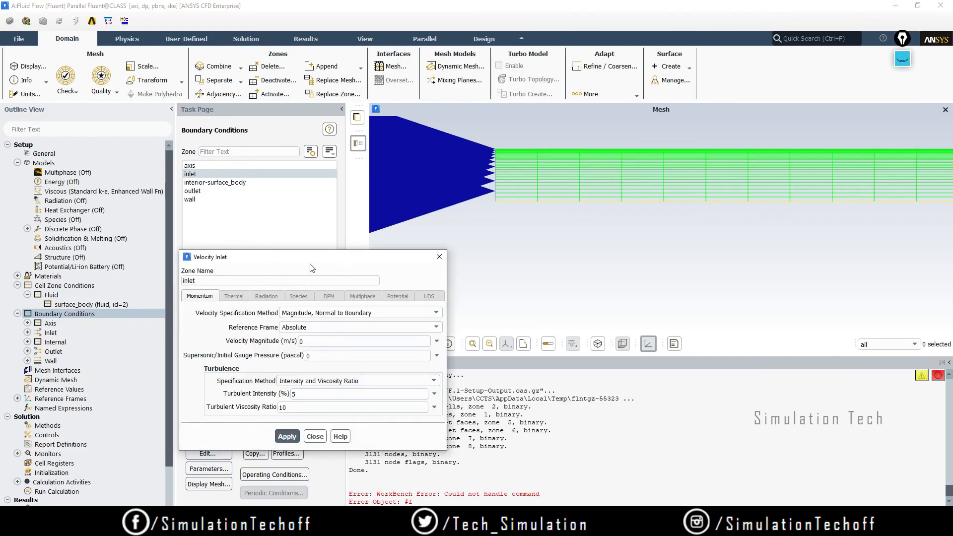
{"action": "left_click_drag", "start_coordinate": [309, 259], "coordinate": [351, 197]}
{"action": "left_click", "coordinate": [344, 280]}
{"action": "left_click_drag", "start_coordinate": [357, 279], "coordinate": [319, 282]}
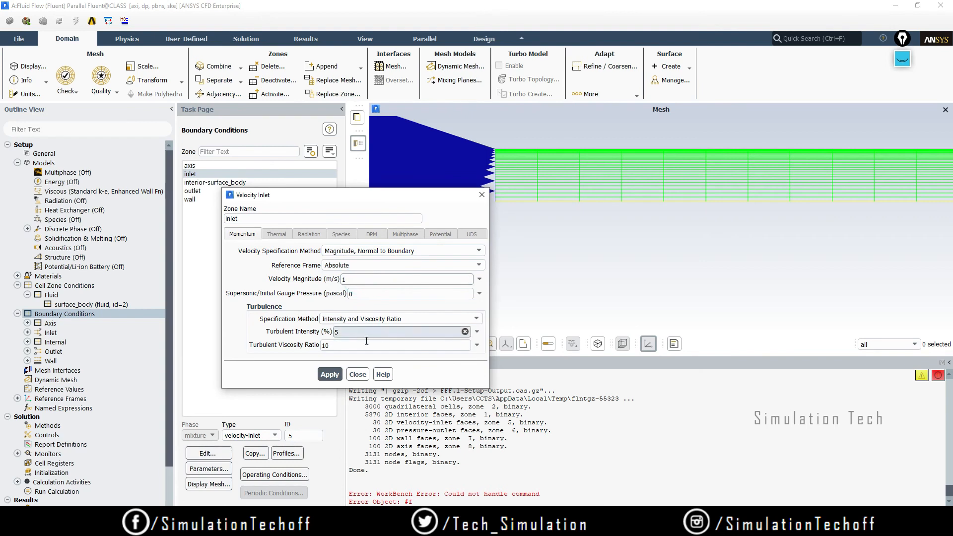
- Circle the Turbulent Intensity and Turbulent Viscosity Ratio fields with the screen annotation pen, and clear the drawing
{"action": "left_click_drag", "start_coordinate": [902, 38], "coordinate": [842, 65]}
{"action": "left_click", "coordinate": [838, 78]}
{"action": "left_click", "coordinate": [838, 107]}
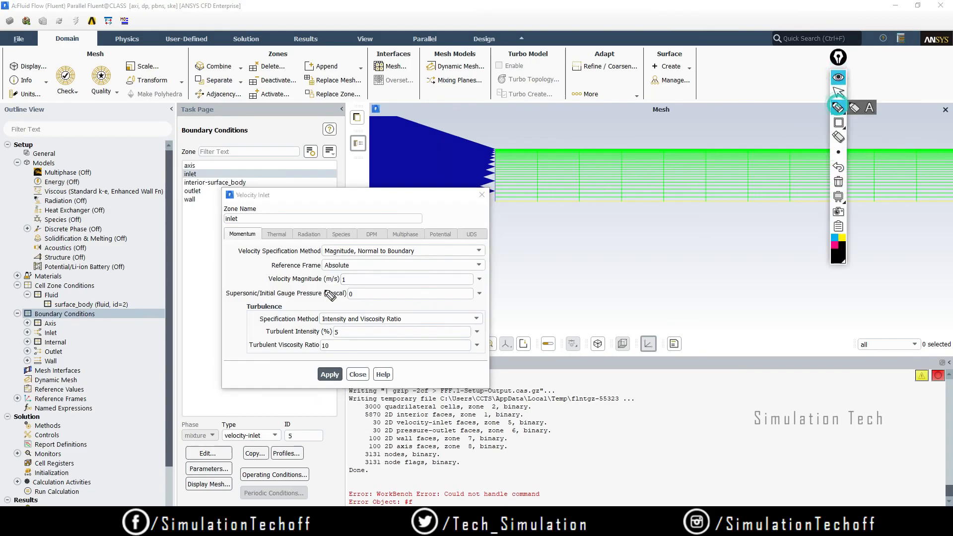
{"action": "mouse_move", "coordinate": [248, 323]}
{"action": "left_mouse_down"}
{"action": "mouse_move", "coordinate": [297, 358]}
{"action": "mouse_move", "coordinate": [354, 334]}
{"action": "mouse_move", "coordinate": [235, 326]}
{"action": "left_mouse_up"}
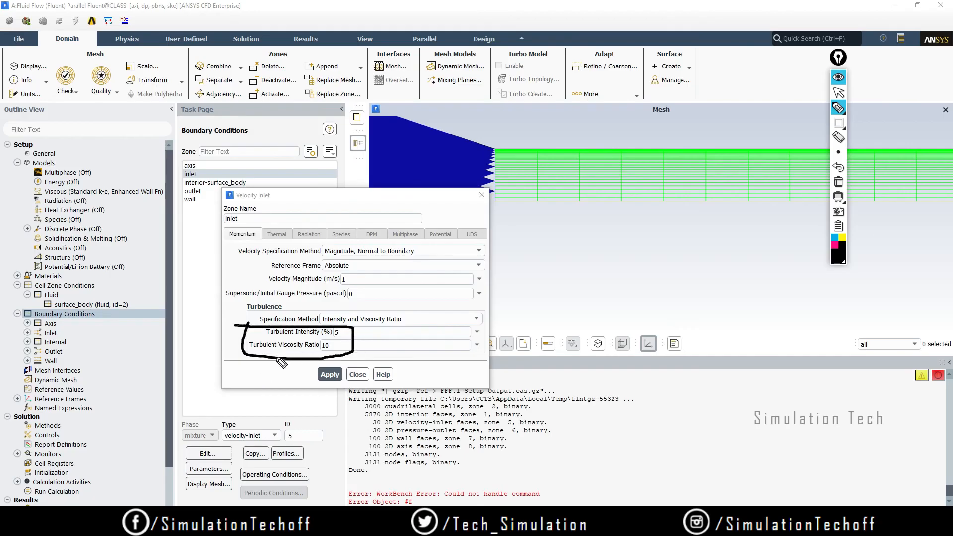
{"action": "left_click", "coordinate": [838, 182]}
- Set the inlet's turbulence specification method to Intensity and Hydraulic Diameter
{"action": "left_click", "coordinate": [839, 92]}
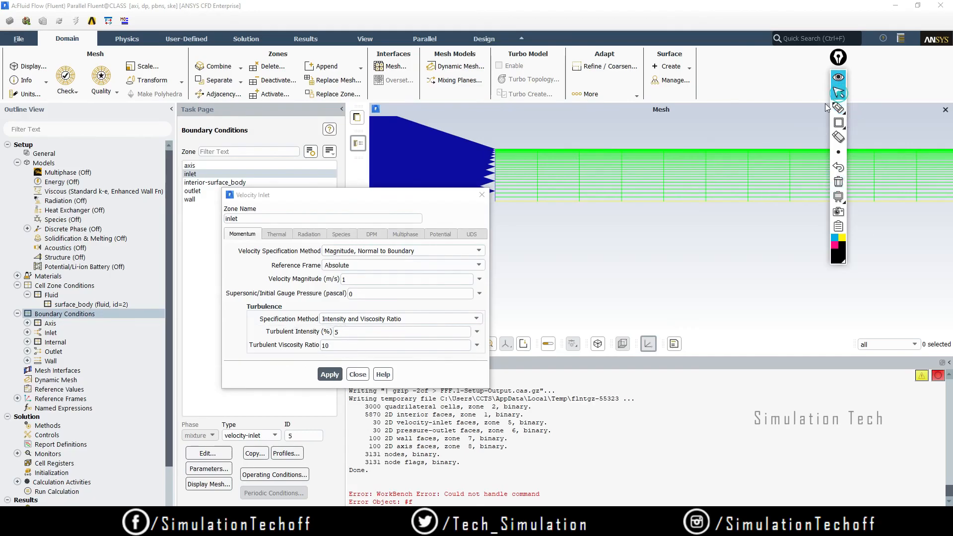
{"action": "left_click", "coordinate": [410, 320]}
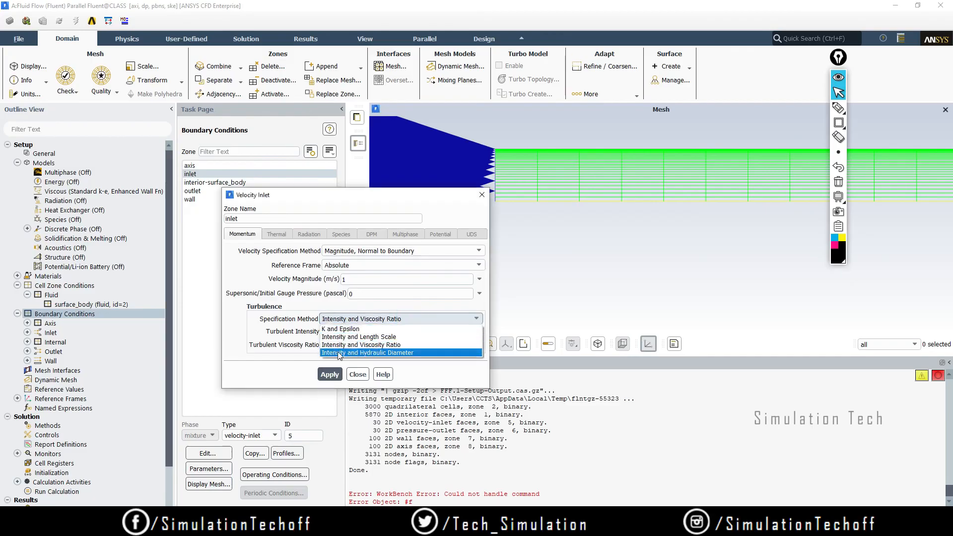
{"action": "left_click", "coordinate": [365, 353]}
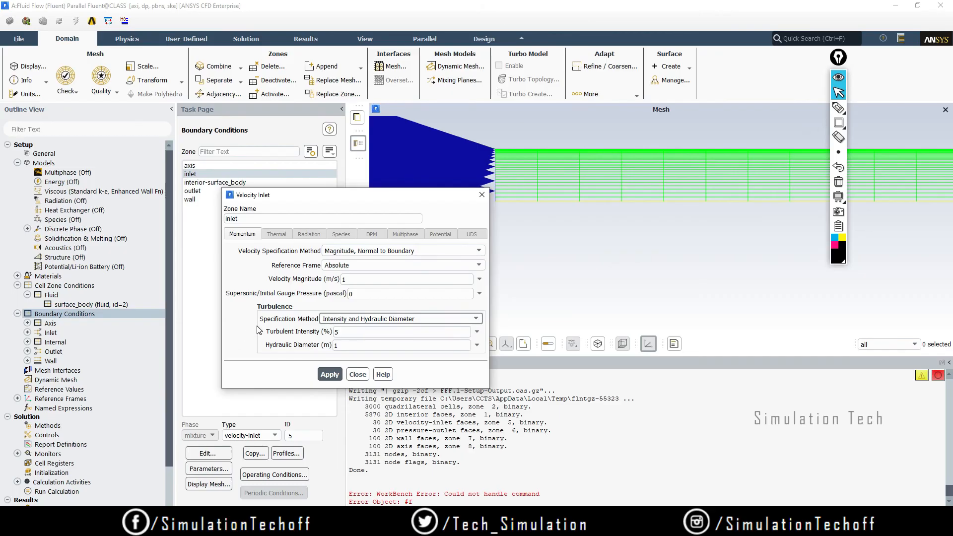
- Sketch swirling arrows below the mesh, box the Turbulent Intensity and Hydraulic Diameter fields with the annotation pen, and clear the drawing
{"action": "left_click", "coordinate": [839, 107]}
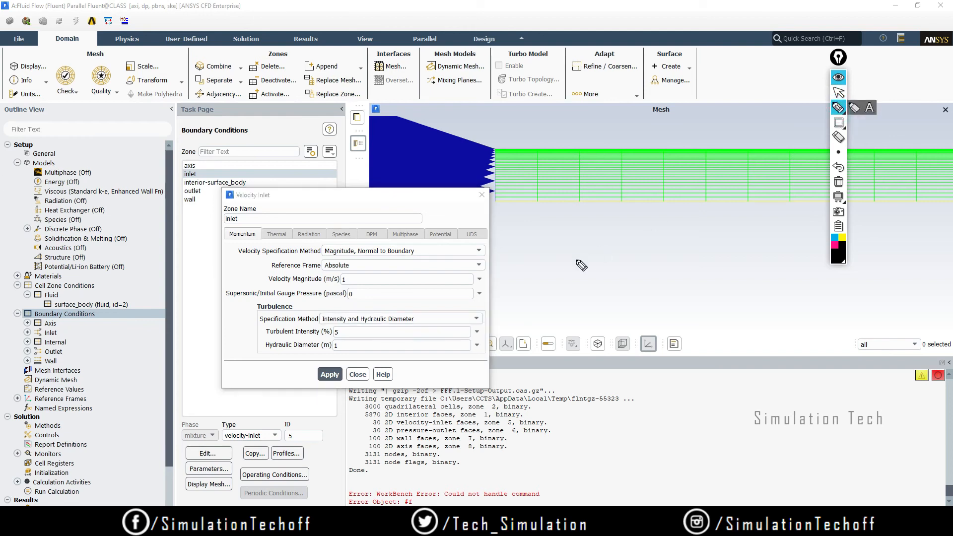
{"action": "left_click_drag", "start_coordinate": [580, 271], "coordinate": [593, 299]}
{"action": "left_click_drag", "start_coordinate": [622, 260], "coordinate": [633, 298]}
{"action": "left_click_drag", "start_coordinate": [635, 291], "coordinate": [636, 300]}
{"action": "mouse_move", "coordinate": [687, 249]}
{"action": "left_mouse_down"}
{"action": "mouse_move", "coordinate": [694, 263]}
{"action": "mouse_move", "coordinate": [679, 275]}
{"action": "mouse_move", "coordinate": [705, 312]}
{"action": "mouse_move", "coordinate": [701, 326]}
{"action": "left_mouse_up"}
{"action": "mouse_move", "coordinate": [264, 326]}
{"action": "left_mouse_down"}
{"action": "mouse_move", "coordinate": [295, 354]}
{"action": "mouse_move", "coordinate": [252, 320]}
{"action": "left_mouse_up"}
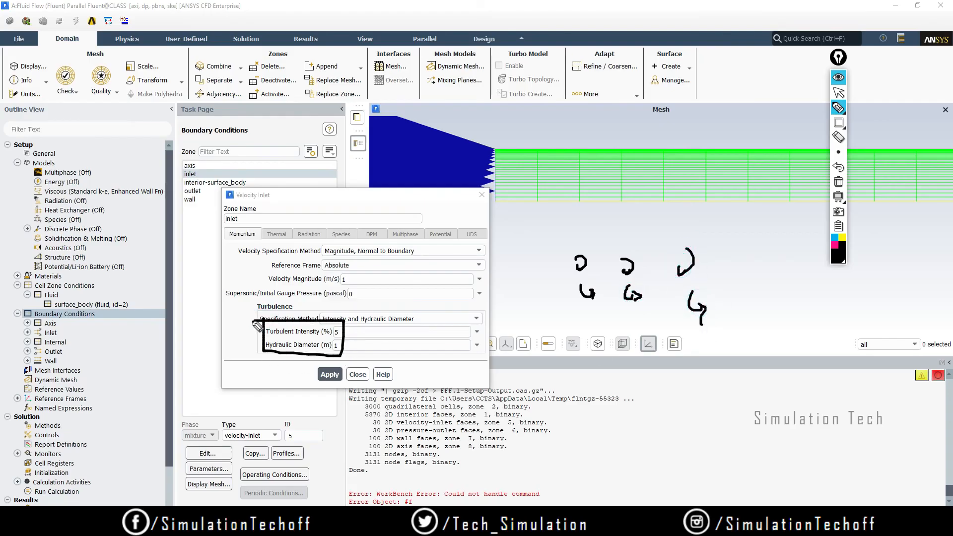
{"action": "mouse_move", "coordinate": [841, 113]}
{"action": "left_click", "coordinate": [839, 92]}
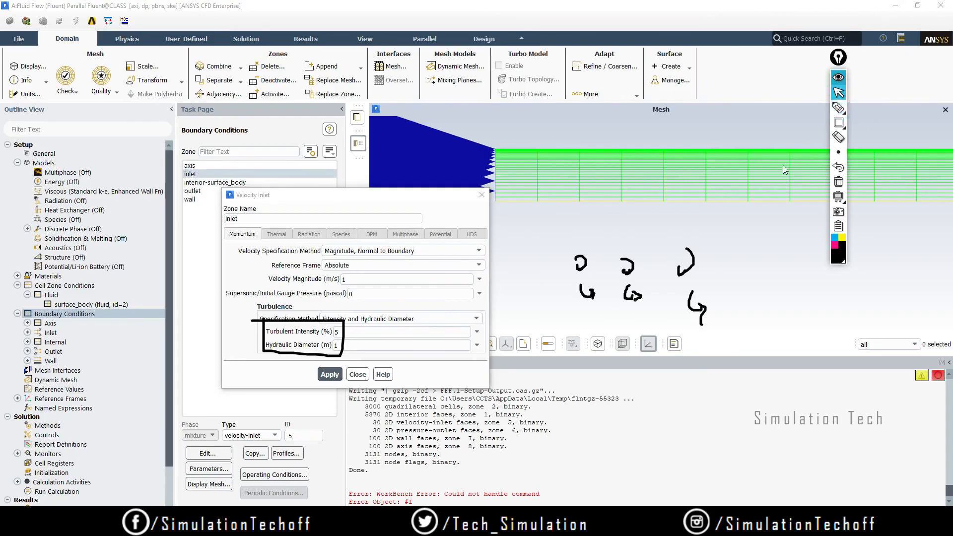
{"action": "left_click", "coordinate": [838, 181]}
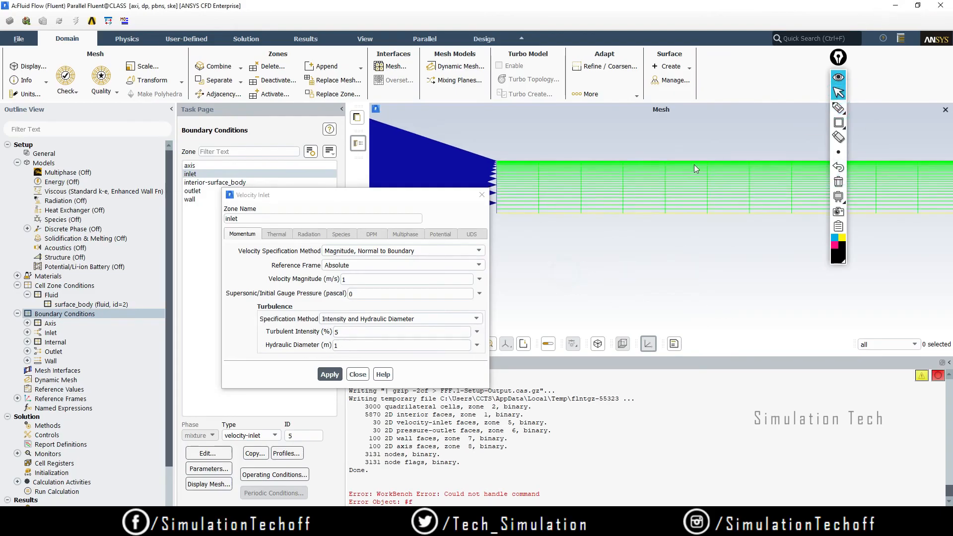
- Handwrite the Reynolds number formula, density times velocity times diameter over viscosity, below the mesh with the annotation pen
{"action": "left_click", "coordinate": [839, 107]}
{"action": "mouse_move", "coordinate": [582, 276]}
{"action": "left_mouse_down"}
{"action": "mouse_move", "coordinate": [580, 256]}
{"action": "mouse_move", "coordinate": [598, 248]}
{"action": "mouse_move", "coordinate": [605, 259]}
{"action": "left_mouse_up"}
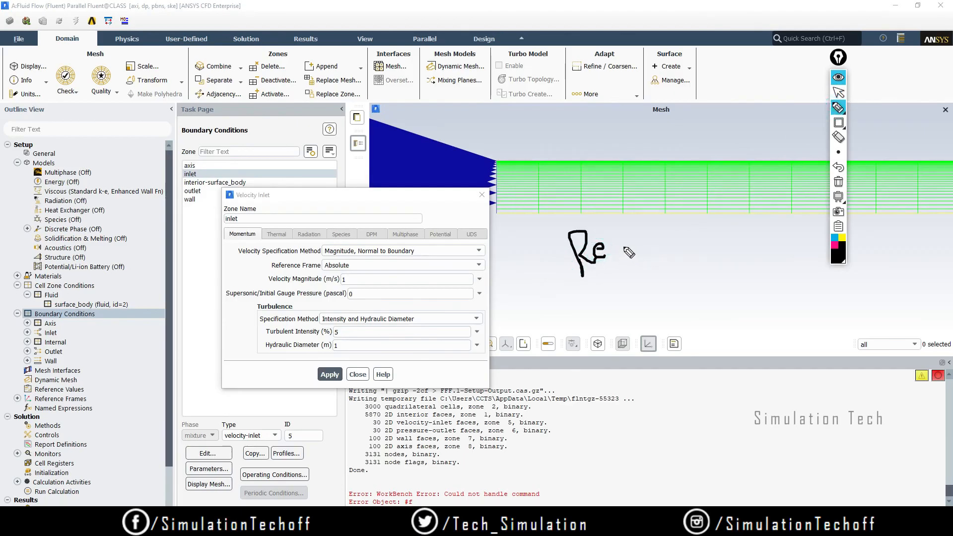
{"action": "mouse_move", "coordinate": [635, 246]}
{"action": "left_mouse_down"}
{"action": "mouse_move", "coordinate": [651, 259]}
{"action": "mouse_move", "coordinate": [690, 251]}
{"action": "left_mouse_up"}
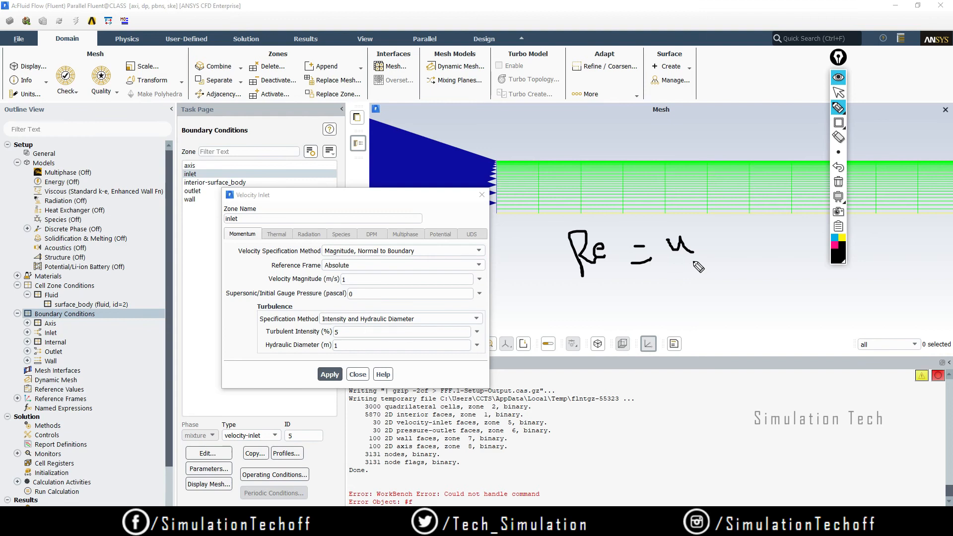
{"action": "left_click", "coordinate": [837, 170]}
{"action": "mouse_move", "coordinate": [671, 238]}
{"action": "left_mouse_down"}
{"action": "mouse_move", "coordinate": [677, 259]}
{"action": "mouse_move", "coordinate": [701, 225]}
{"action": "left_mouse_up"}
{"action": "mouse_move", "coordinate": [725, 221]}
{"action": "left_mouse_down"}
{"action": "mouse_move", "coordinate": [725, 237]}
{"action": "mouse_move", "coordinate": [742, 205]}
{"action": "mouse_move", "coordinate": [729, 247]}
{"action": "left_mouse_up"}
{"action": "left_click_drag", "start_coordinate": [663, 282], "coordinate": [760, 252]}
{"action": "left_click_drag", "start_coordinate": [696, 291], "coordinate": [712, 286]}
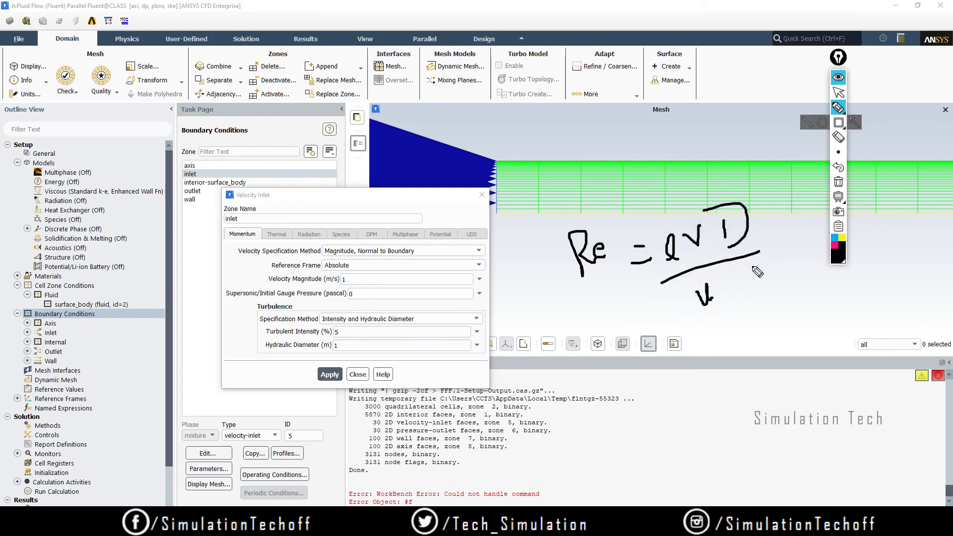
- Handwrite the Reynolds number result 10,000 and the values 2400 and 4800, and erase all annotations
{"action": "mouse_move", "coordinate": [700, 420]}
{"action": "left_mouse_down"}
{"action": "mouse_move", "coordinate": [716, 414]}
{"action": "mouse_move", "coordinate": [718, 426]}
{"action": "mouse_move", "coordinate": [736, 428]}
{"action": "mouse_move", "coordinate": [748, 404]}
{"action": "mouse_move", "coordinate": [808, 384]}
{"action": "left_mouse_up"}
{"action": "left_click", "coordinate": [761, 414]}
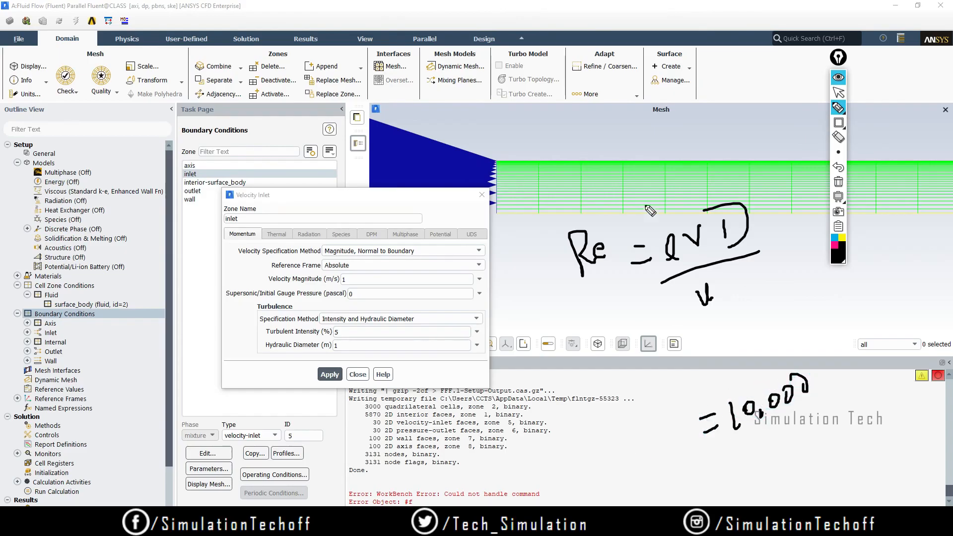
{"action": "mouse_move", "coordinate": [547, 130]}
{"action": "left_mouse_down"}
{"action": "mouse_move", "coordinate": [594, 148]}
{"action": "mouse_move", "coordinate": [607, 127]}
{"action": "left_mouse_up"}
{"action": "left_click_drag", "start_coordinate": [621, 120], "coordinate": [622, 123]}
{"action": "left_click_drag", "start_coordinate": [504, 122], "coordinate": [524, 165]}
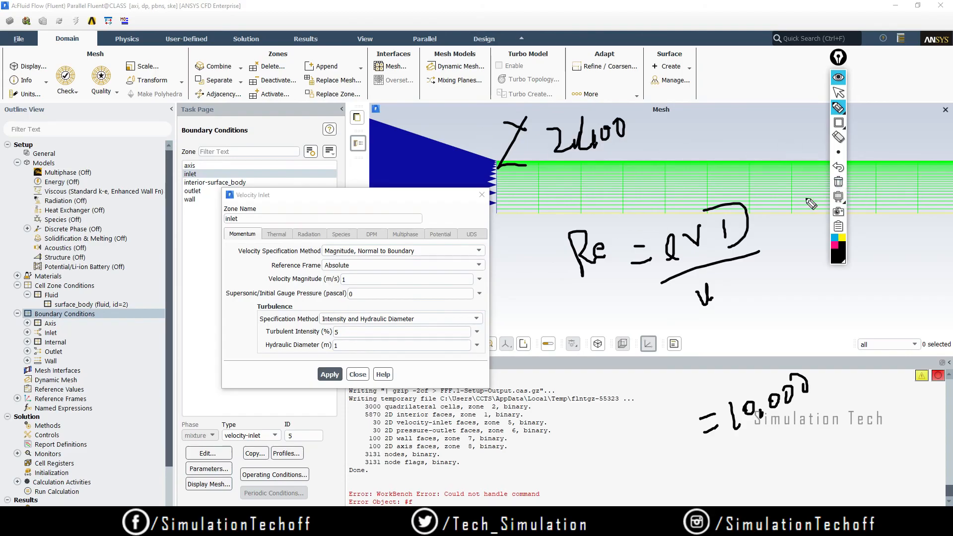
{"action": "mouse_move", "coordinate": [675, 128]}
{"action": "left_mouse_down"}
{"action": "mouse_move", "coordinate": [676, 149]}
{"action": "mouse_move", "coordinate": [741, 118]}
{"action": "left_mouse_up"}
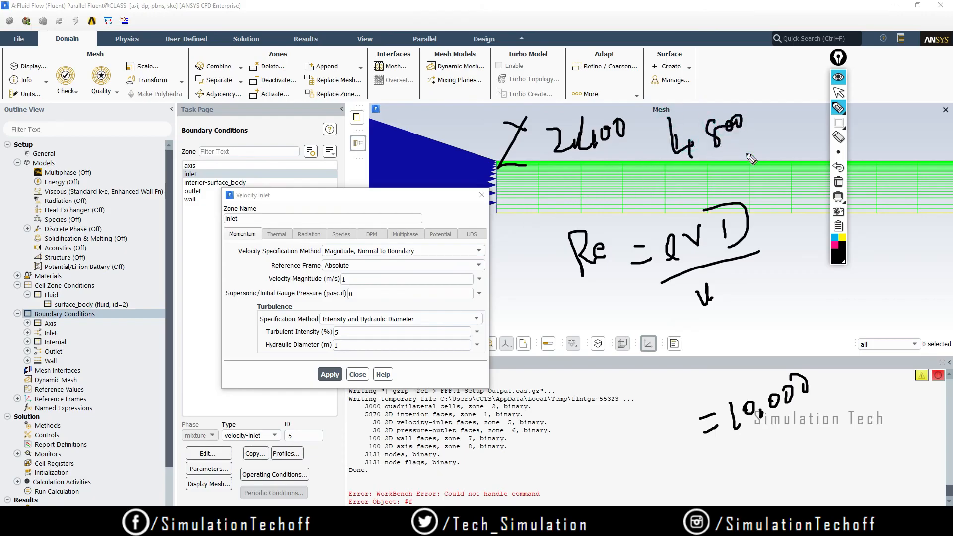
{"action": "left_click_drag", "start_coordinate": [771, 96], "coordinate": [781, 120]}
{"action": "left_click", "coordinate": [838, 183]}
- Handwrite "Turbulent flow", circle the turbulent intensity value, note 5% as "Low", and clear the annotations
{"action": "mouse_move", "coordinate": [676, 256]}
{"action": "left_mouse_down"}
{"action": "mouse_move", "coordinate": [683, 284]}
{"action": "mouse_move", "coordinate": [703, 242]}
{"action": "mouse_move", "coordinate": [730, 233]}
{"action": "mouse_move", "coordinate": [750, 248]}
{"action": "mouse_move", "coordinate": [781, 241]}
{"action": "mouse_move", "coordinate": [794, 237]}
{"action": "mouse_move", "coordinate": [796, 219]}
{"action": "left_mouse_up"}
{"action": "left_click_drag", "start_coordinate": [758, 288], "coordinate": [757, 323]}
{"action": "mouse_move", "coordinate": [746, 318]}
{"action": "left_mouse_down"}
{"action": "mouse_move", "coordinate": [774, 301]}
{"action": "mouse_move", "coordinate": [793, 309]}
{"action": "mouse_move", "coordinate": [798, 287]}
{"action": "left_mouse_up"}
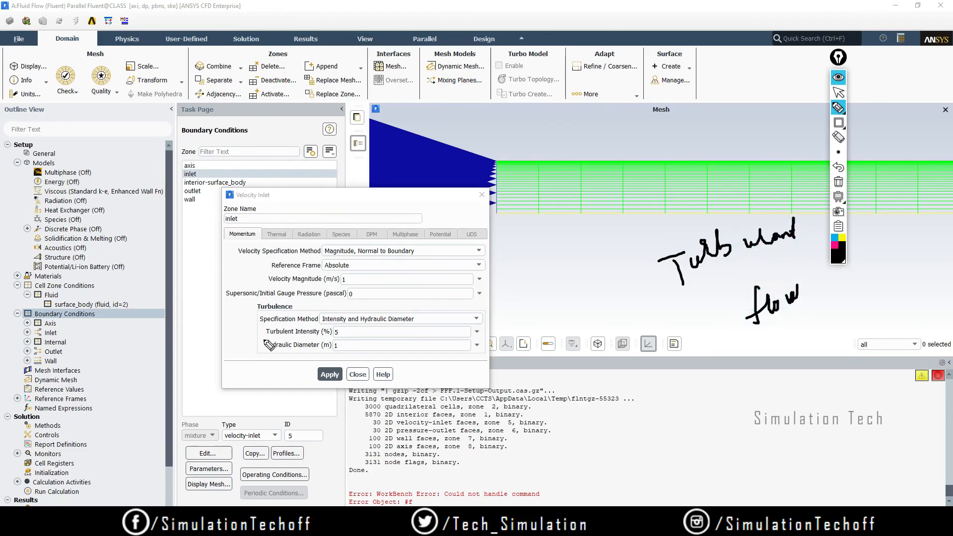
{"action": "mouse_move", "coordinate": [320, 317]}
{"action": "left_mouse_down"}
{"action": "mouse_move", "coordinate": [323, 342]}
{"action": "mouse_move", "coordinate": [353, 324]}
{"action": "mouse_move", "coordinate": [301, 321]}
{"action": "left_mouse_up"}
{"action": "mouse_move", "coordinate": [619, 434]}
{"action": "left_mouse_down"}
{"action": "mouse_move", "coordinate": [640, 423]}
{"action": "mouse_move", "coordinate": [631, 442]}
{"action": "mouse_move", "coordinate": [643, 419]}
{"action": "mouse_move", "coordinate": [634, 423]}
{"action": "left_mouse_up"}
{"action": "left_click", "coordinate": [646, 425]}
{"action": "mouse_move", "coordinate": [707, 380]}
{"action": "left_mouse_down"}
{"action": "mouse_move", "coordinate": [717, 409]}
{"action": "mouse_move", "coordinate": [755, 385]}
{"action": "mouse_move", "coordinate": [793, 388]}
{"action": "left_mouse_up"}
{"action": "left_click_drag", "start_coordinate": [760, 356], "coordinate": [794, 350]}
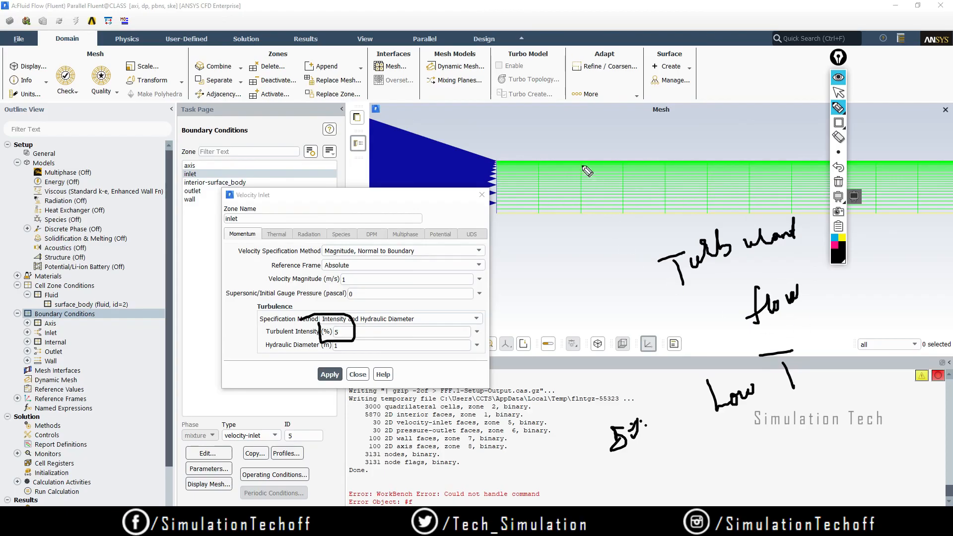
{"action": "left_click", "coordinate": [839, 182]}
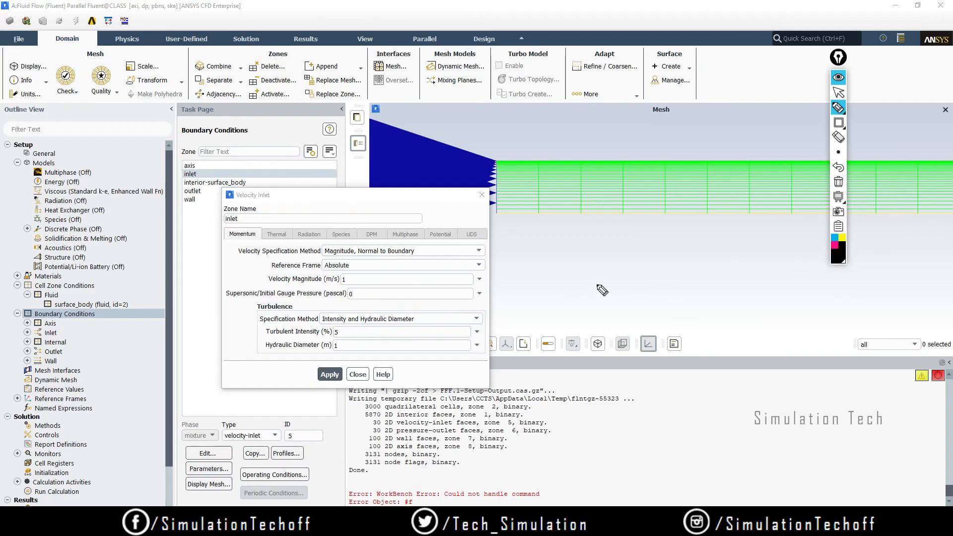
- Handwrite 20 - 35 with the label "Medium Turbulent", add 60 and 70, and clear the annotations
{"action": "mouse_move", "coordinate": [587, 282]}
{"action": "left_mouse_down"}
{"action": "mouse_move", "coordinate": [594, 297]}
{"action": "mouse_move", "coordinate": [609, 290]}
{"action": "left_mouse_up"}
{"action": "left_click_drag", "start_coordinate": [605, 284], "coordinate": [640, 273]}
{"action": "mouse_move", "coordinate": [650, 262]}
{"action": "left_mouse_down"}
{"action": "mouse_move", "coordinate": [662, 269]}
{"action": "mouse_move", "coordinate": [657, 284]}
{"action": "mouse_move", "coordinate": [679, 273]}
{"action": "mouse_move", "coordinate": [666, 284]}
{"action": "left_mouse_up"}
{"action": "mouse_move", "coordinate": [702, 247]}
{"action": "left_mouse_down"}
{"action": "mouse_move", "coordinate": [702, 260]}
{"action": "mouse_move", "coordinate": [707, 255]}
{"action": "left_mouse_up"}
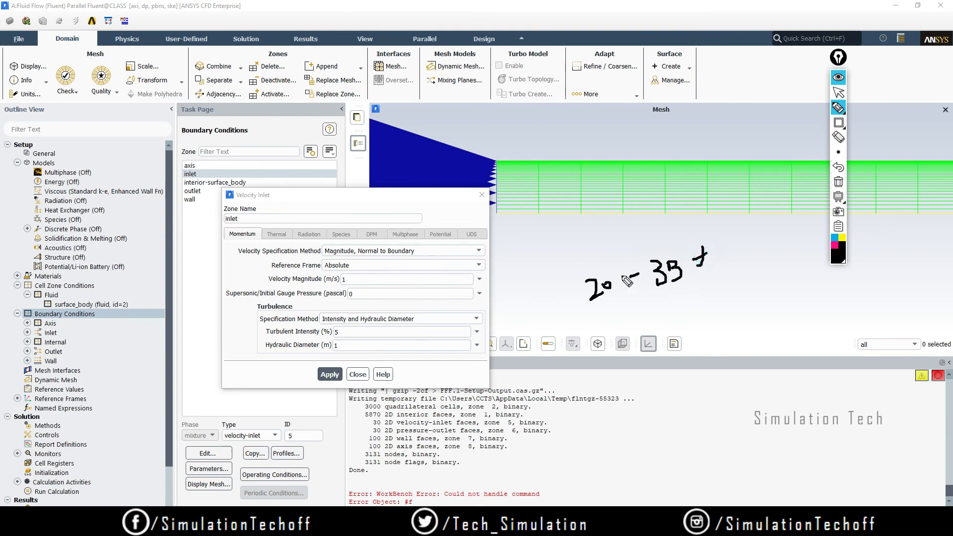
{"action": "mouse_move", "coordinate": [689, 410]}
{"action": "left_mouse_down"}
{"action": "mouse_move", "coordinate": [691, 432]}
{"action": "mouse_move", "coordinate": [728, 417]}
{"action": "mouse_move", "coordinate": [746, 391]}
{"action": "mouse_move", "coordinate": [741, 397]}
{"action": "mouse_move", "coordinate": [764, 405]}
{"action": "mouse_move", "coordinate": [844, 372]}
{"action": "mouse_move", "coordinate": [879, 339]}
{"action": "left_mouse_up"}
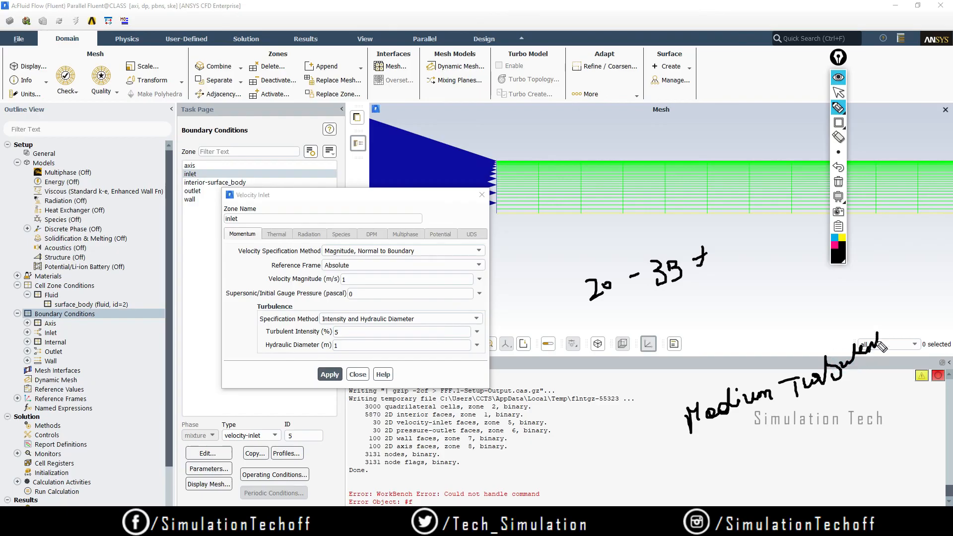
{"action": "mouse_move", "coordinate": [723, 287]}
{"action": "left_mouse_down"}
{"action": "mouse_move", "coordinate": [715, 310]}
{"action": "mouse_move", "coordinate": [737, 298]}
{"action": "left_mouse_up"}
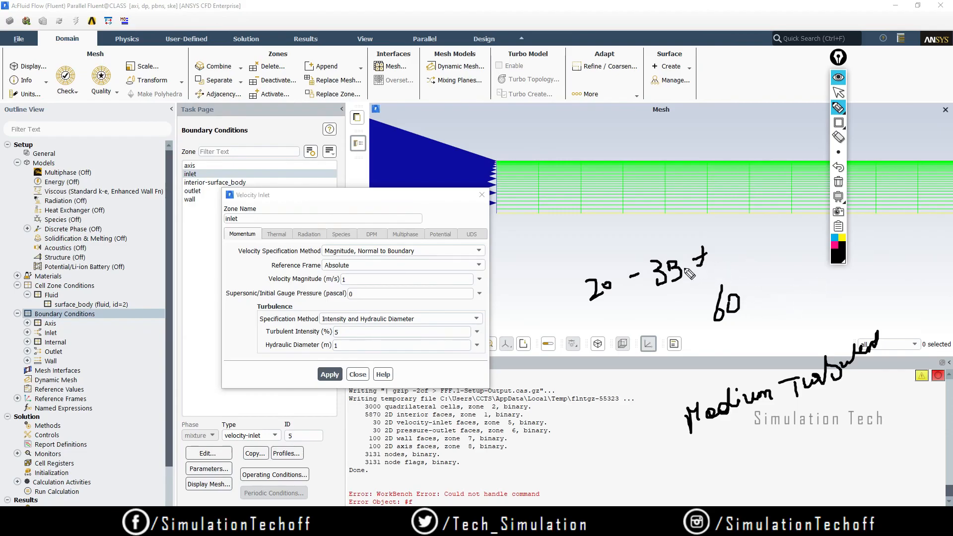
{"action": "mouse_move", "coordinate": [800, 270]}
{"action": "left_mouse_down"}
{"action": "mouse_move", "coordinate": [792, 312]}
{"action": "mouse_move", "coordinate": [800, 286]}
{"action": "left_mouse_up"}
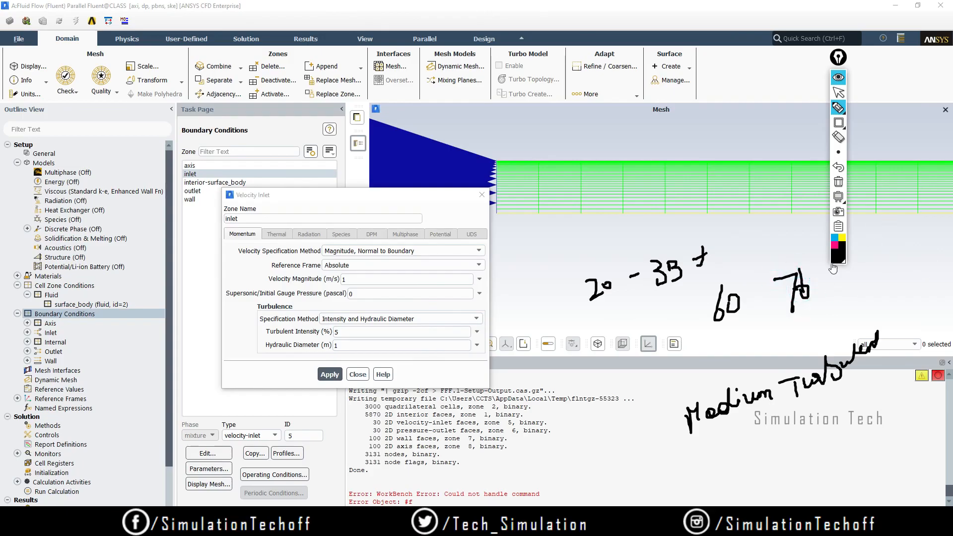
{"action": "left_click", "coordinate": [839, 182]}
- Box the Turbulent Intensity and Hydraulic Diameter fields in turn, mark the inlet edge on the mesh, and clear the annotations
{"action": "mouse_move", "coordinate": [265, 323]}
{"action": "left_mouse_down"}
{"action": "mouse_move", "coordinate": [290, 342]}
{"action": "mouse_move", "coordinate": [351, 323]}
{"action": "mouse_move", "coordinate": [266, 325]}
{"action": "left_mouse_up"}
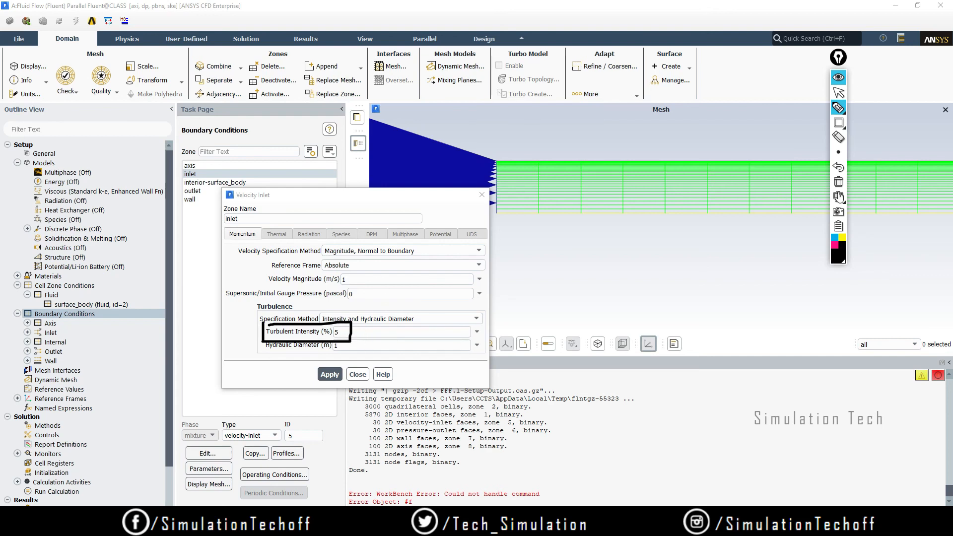
{"action": "left_click", "coordinate": [839, 181]}
{"action": "mouse_move", "coordinate": [839, 109]}
{"action": "mouse_move", "coordinate": [253, 335]}
{"action": "left_mouse_down"}
{"action": "mouse_move", "coordinate": [257, 354]}
{"action": "mouse_move", "coordinate": [330, 350]}
{"action": "mouse_move", "coordinate": [256, 333]}
{"action": "left_mouse_up"}
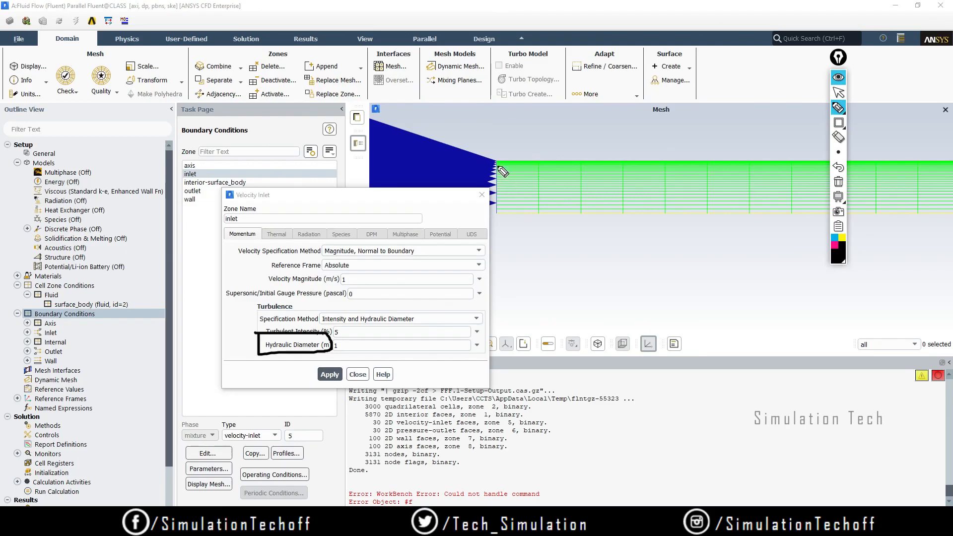
{"action": "left_click_drag", "start_coordinate": [498, 163], "coordinate": [498, 172]}
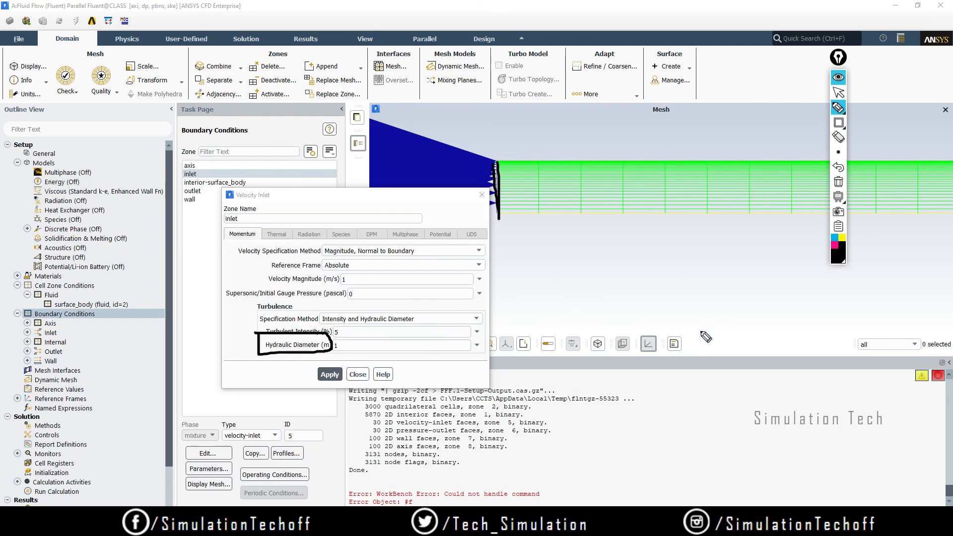
{"action": "left_click", "coordinate": [838, 183]}
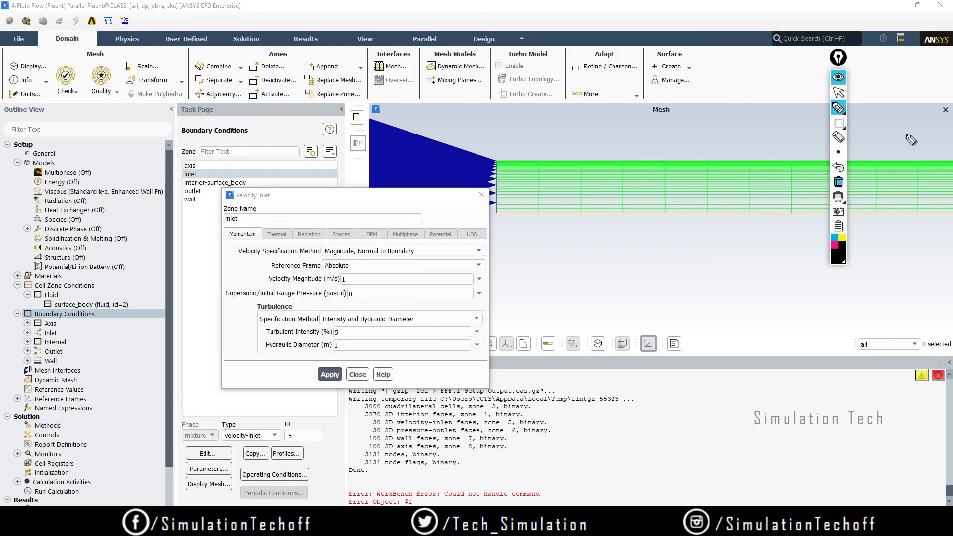
- Set the inlet's hydraulic diameter to 0.2 m, apply the velocity inlet settings and close them
{"action": "left_click", "coordinate": [838, 92]}
{"action": "left_click", "coordinate": [318, 347]}
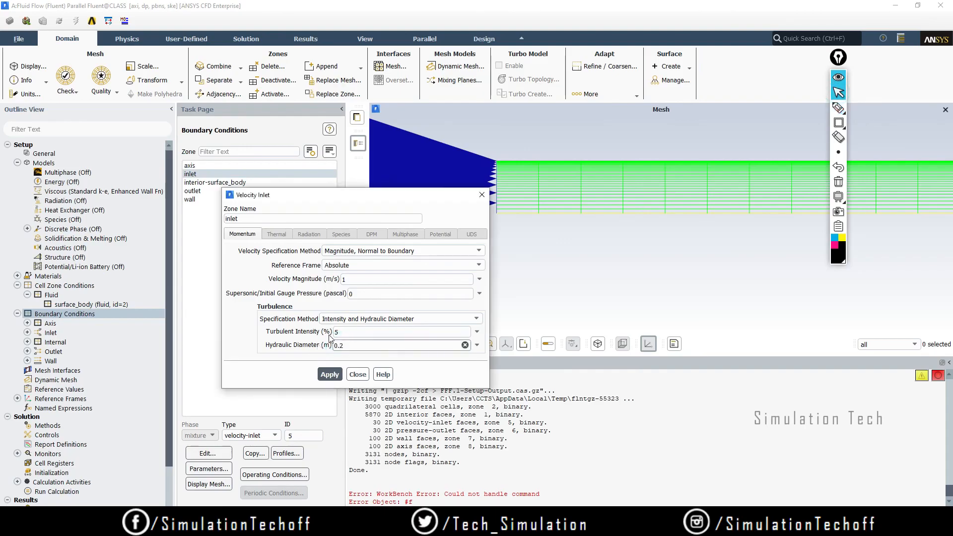
{"action": "left_click", "coordinate": [331, 376]}
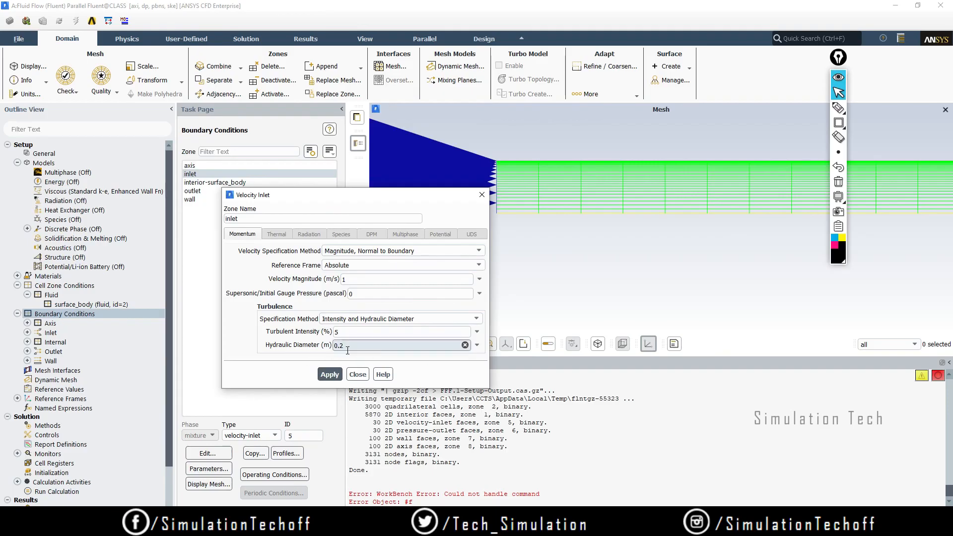
{"action": "left_click", "coordinate": [357, 374]}
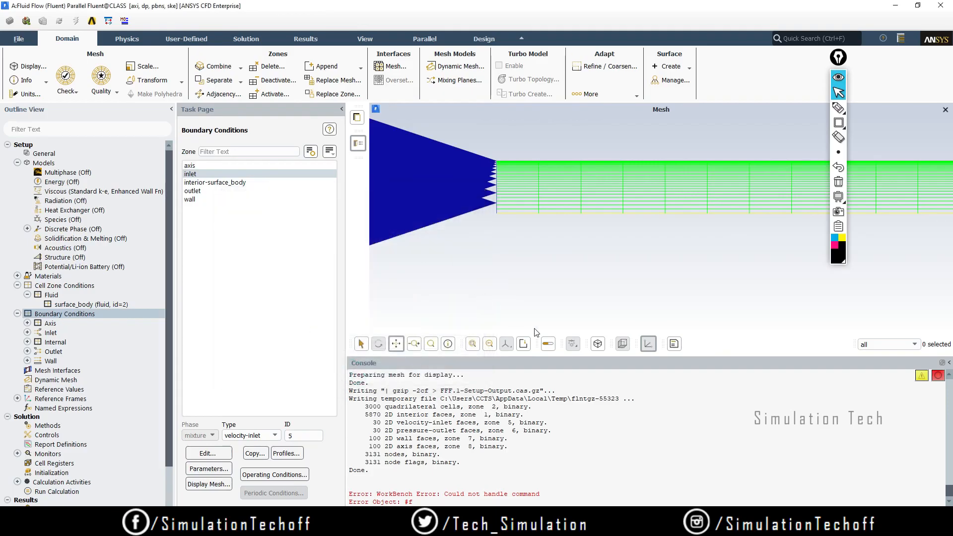
- Assign the axis boundary type to the axis zone and apply its settings
{"action": "left_click", "coordinate": [225, 167]}
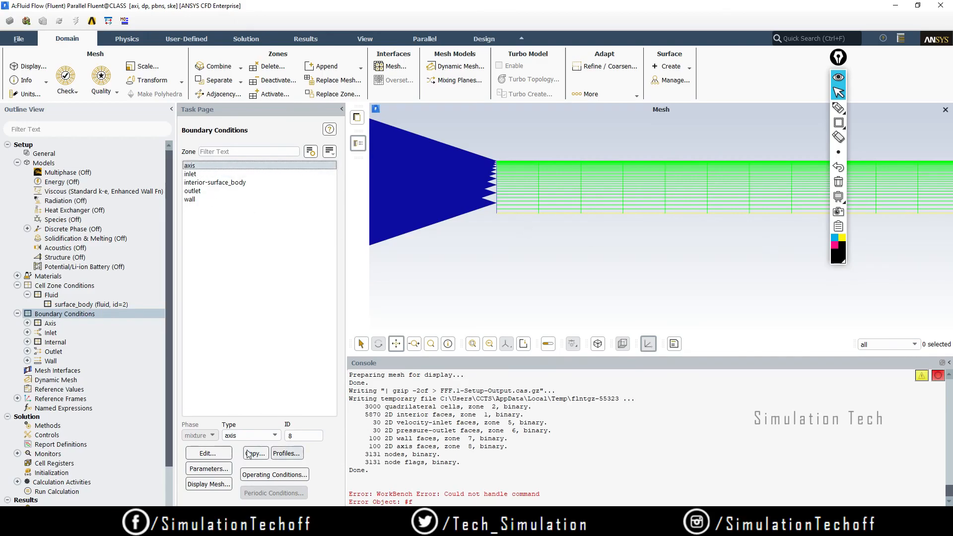
{"action": "left_click", "coordinate": [242, 436]}
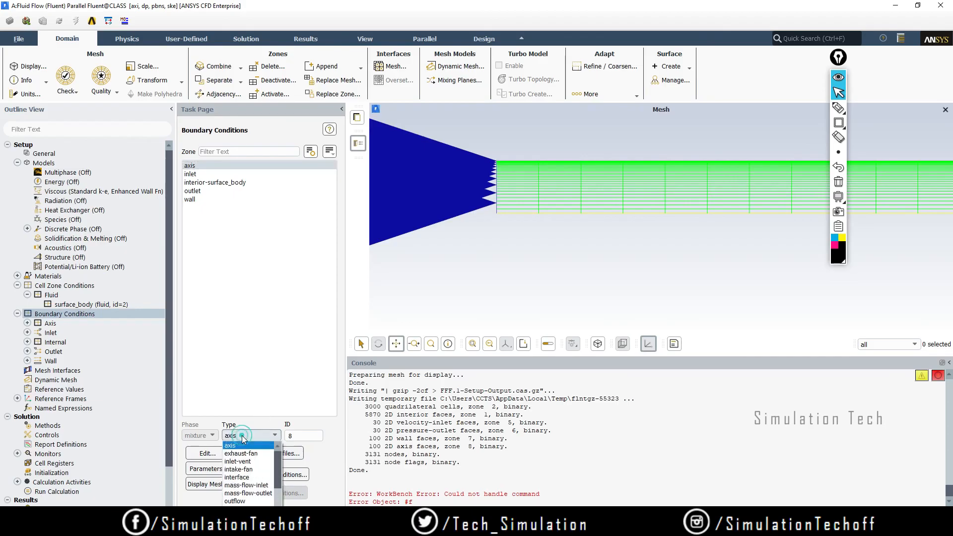
{"action": "left_click", "coordinate": [234, 446]}
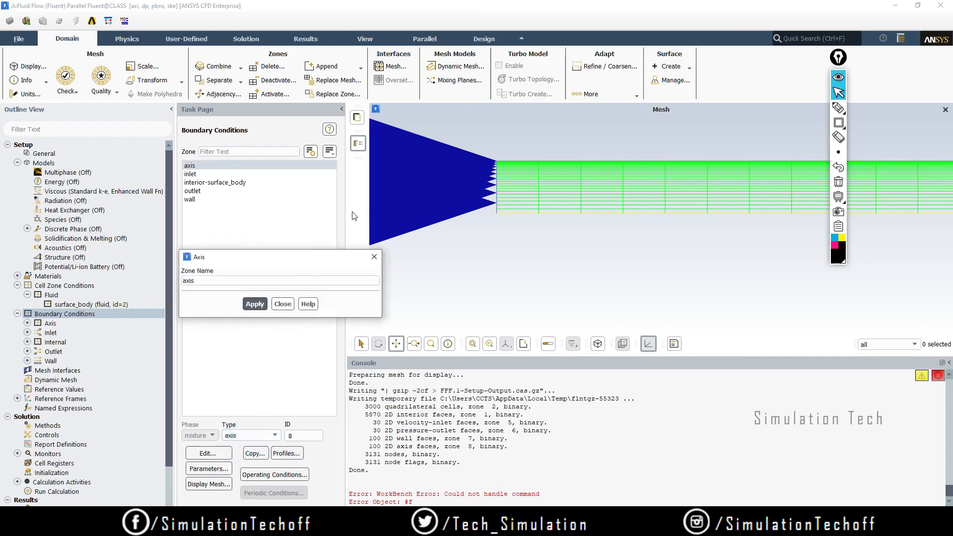
{"action": "left_click", "coordinate": [255, 304]}
{"action": "left_click", "coordinate": [263, 309]}
{"action": "left_click", "coordinate": [283, 303]}
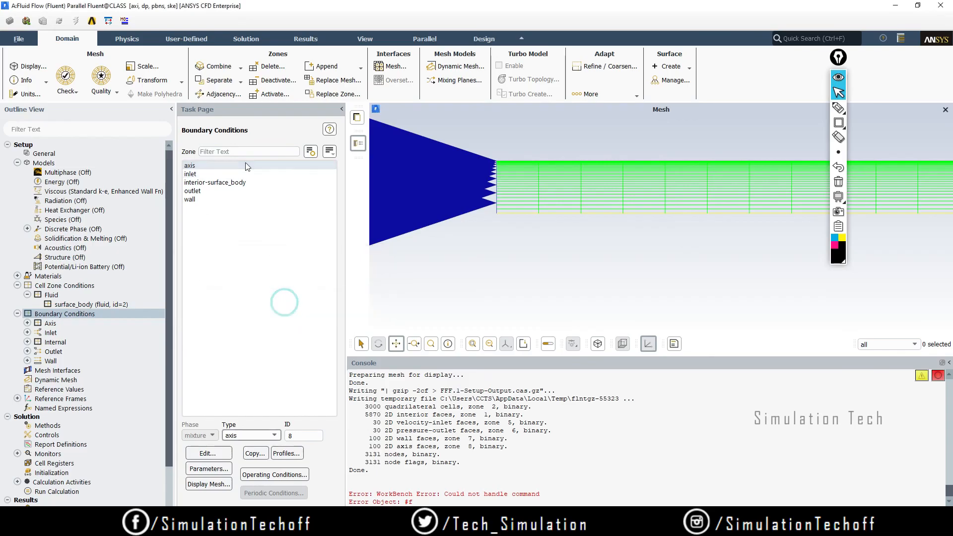
- Change the outlet zone's boundary type to outflow and apply it with a flow rate weighting of 1
{"action": "left_click", "coordinate": [224, 192]}
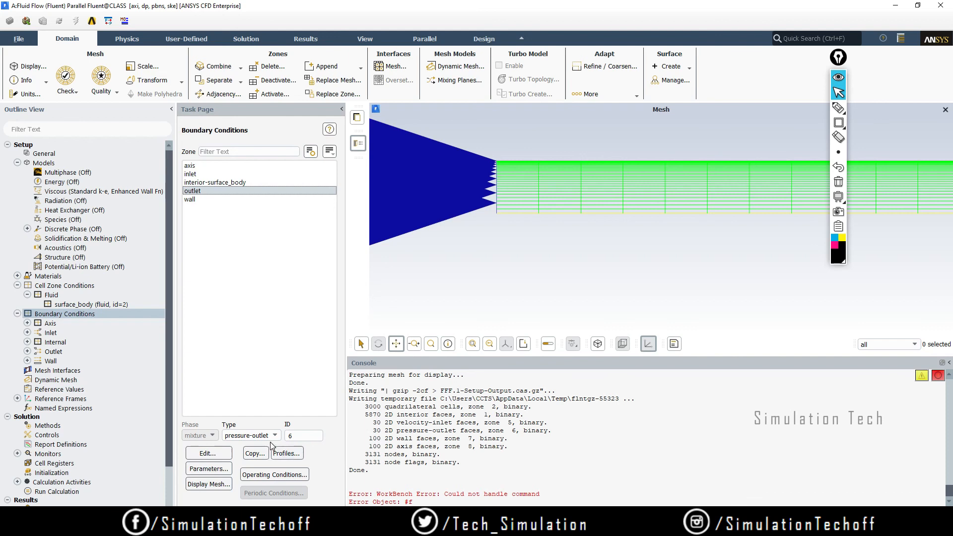
{"action": "left_click", "coordinate": [248, 436]}
{"action": "left_click", "coordinate": [255, 477]}
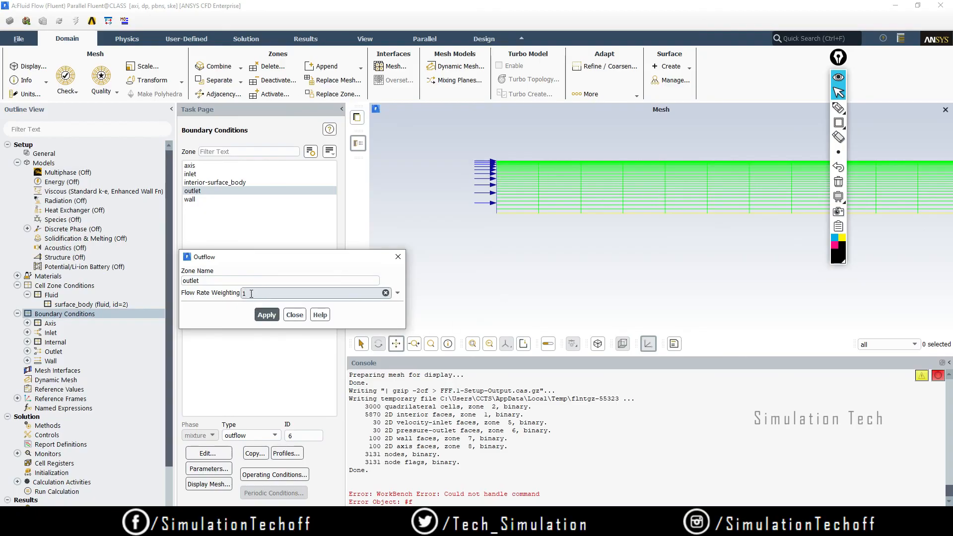
{"action": "left_click", "coordinate": [266, 316]}
{"action": "left_click", "coordinate": [295, 314]}
- Set the wall zone's shear condition to Specified Shear with both shear stress components at 0 pascal, and apply it
{"action": "left_click", "coordinate": [228, 199]}
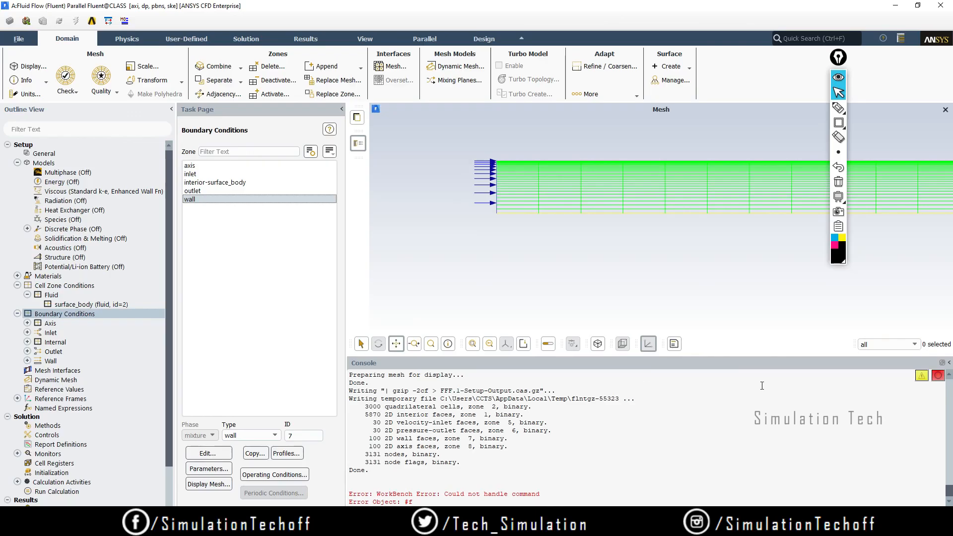
{"action": "left_click", "coordinate": [207, 453]}
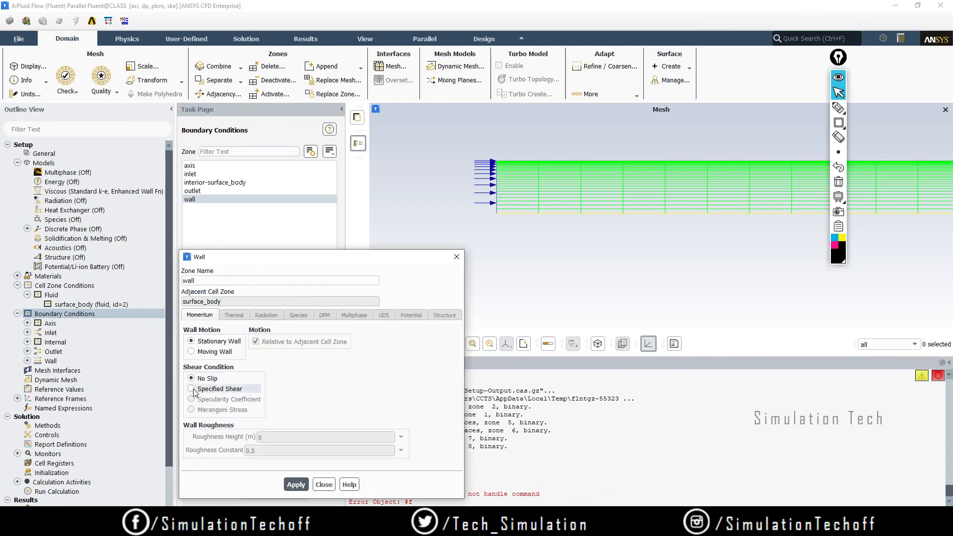
{"action": "left_click", "coordinate": [211, 389]}
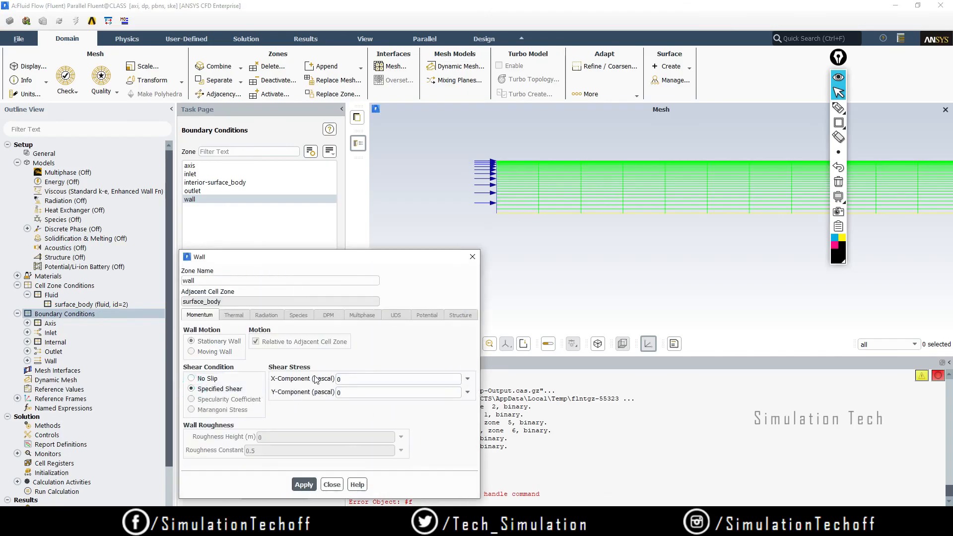
{"action": "left_click", "coordinate": [304, 485]}
{"action": "left_click", "coordinate": [332, 484]}
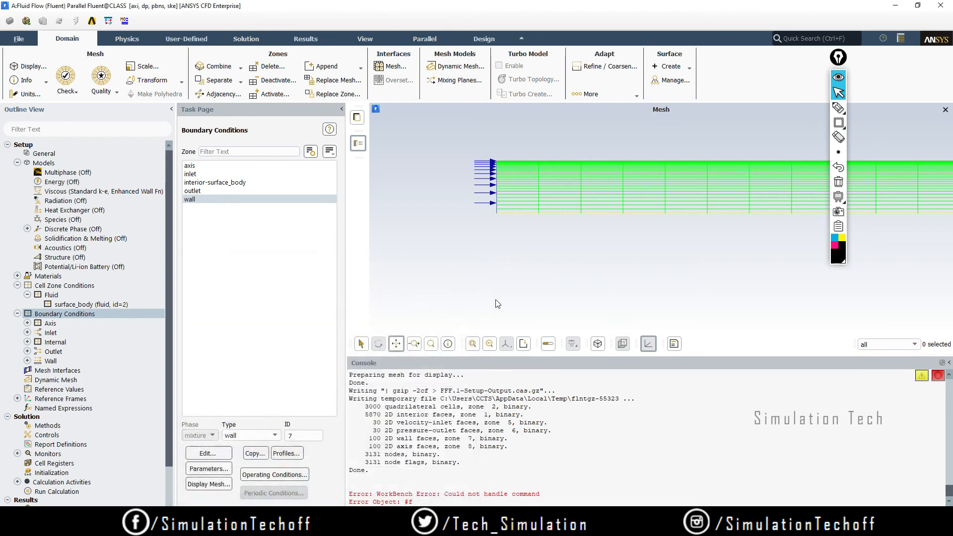
{"action": "left_click", "coordinate": [213, 174]}
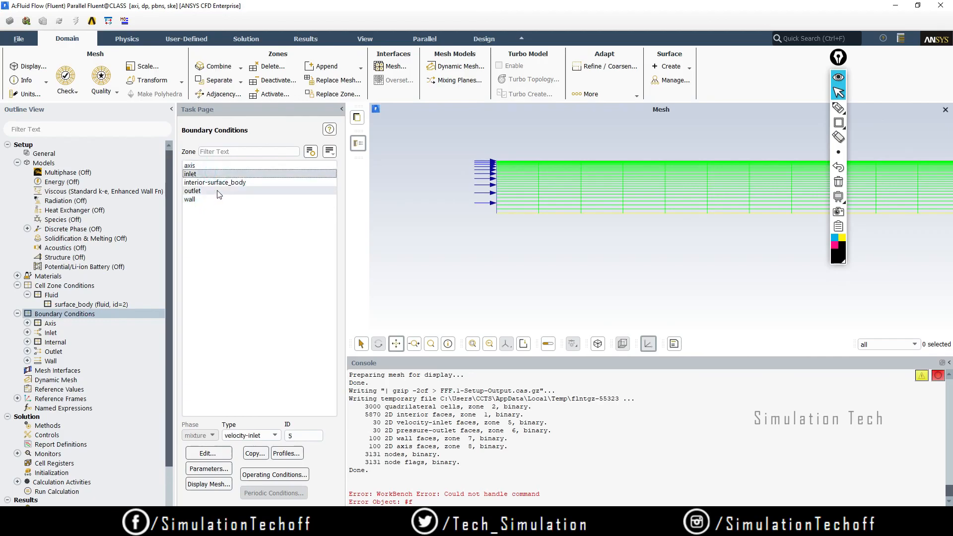
{"action": "left_click", "coordinate": [218, 191]}
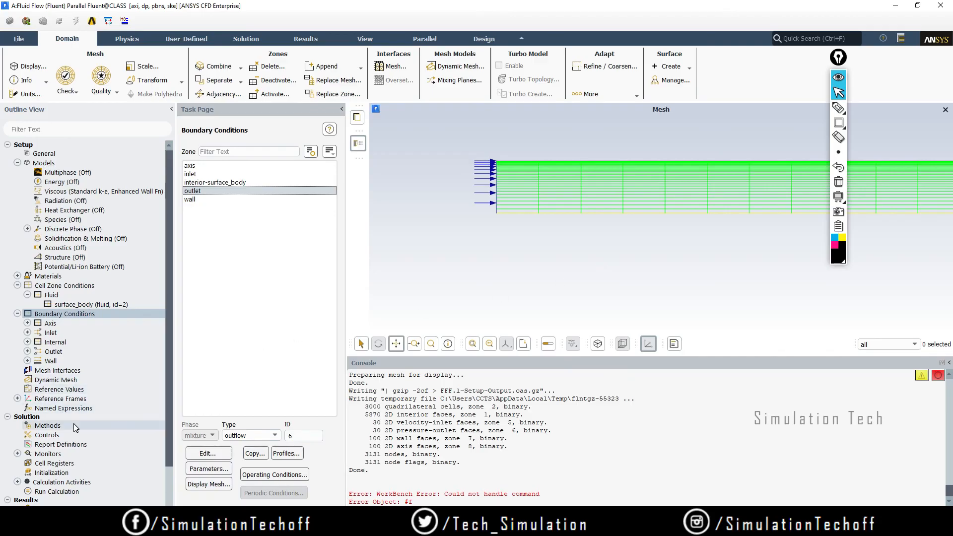
{"action": "double_click", "coordinate": [29, 416]}
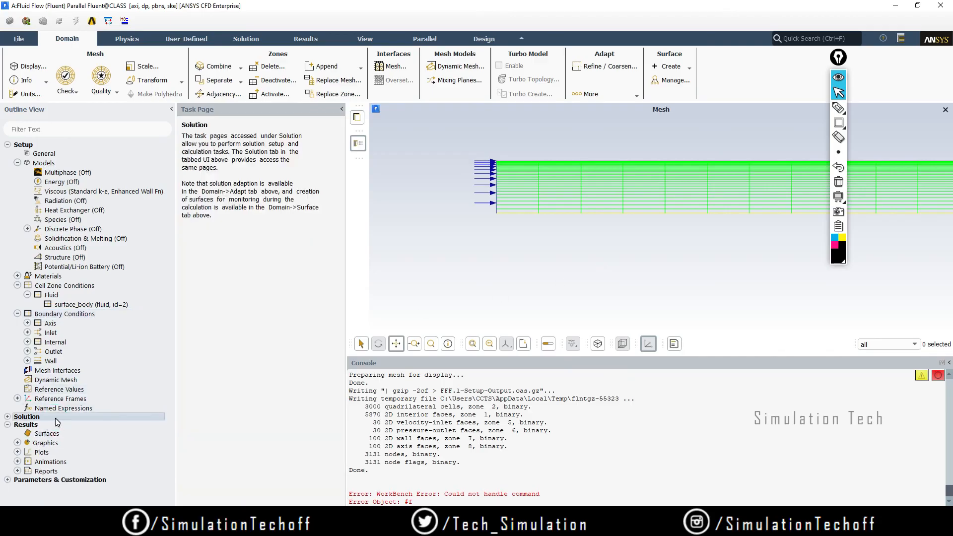
{"action": "left_click", "coordinate": [7, 417]}
- Set the solution methods to the SIMPLE scheme with Second Order Upwind for turbulent kinetic energy and turbulent dissipation rate
{"action": "left_click", "coordinate": [54, 426]}
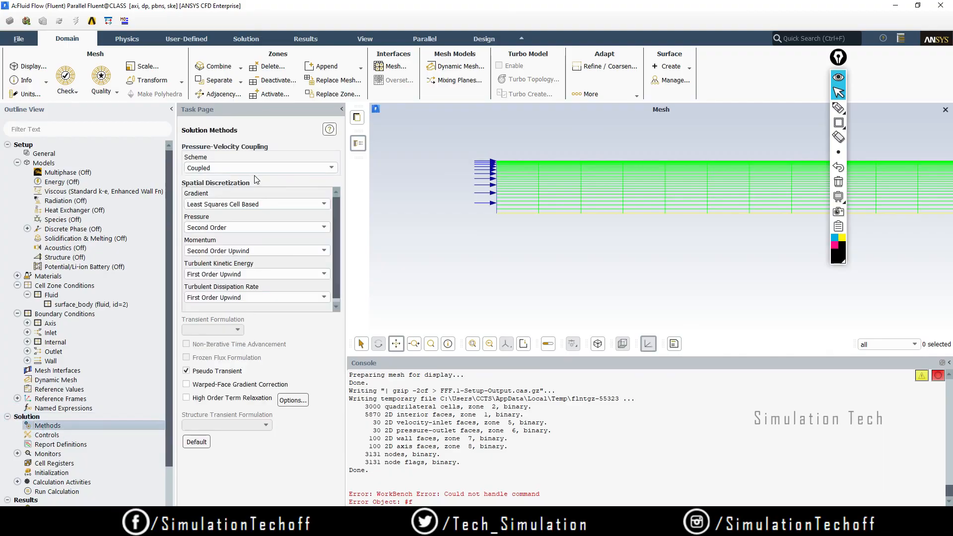
{"action": "left_click", "coordinate": [259, 167]}
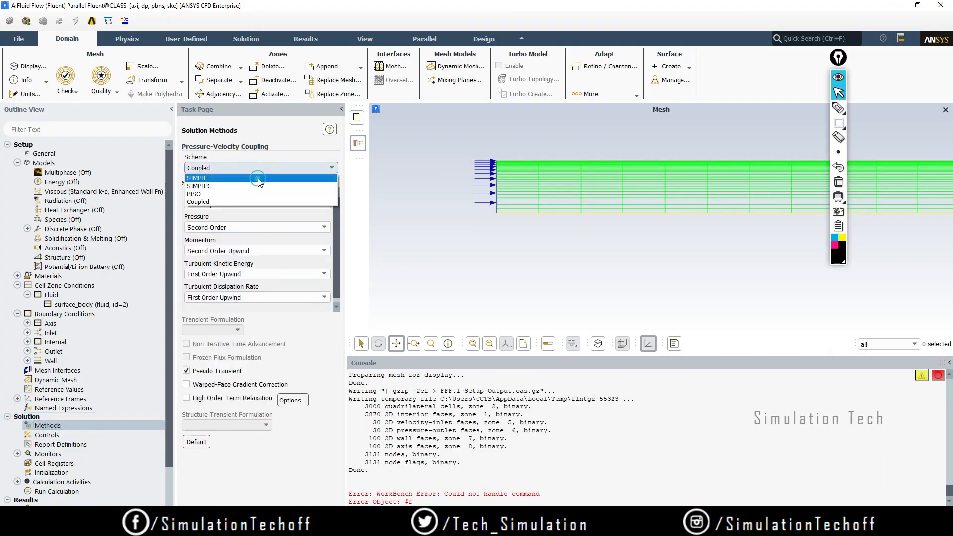
{"action": "left_click", "coordinate": [259, 178]}
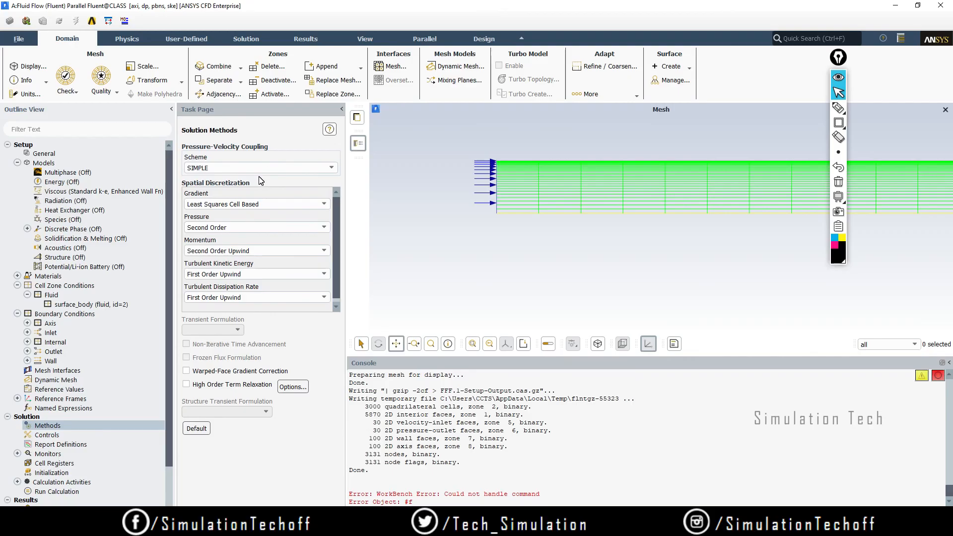
{"action": "left_click", "coordinate": [257, 273]}
{"action": "left_click", "coordinate": [256, 288]}
{"action": "left_click", "coordinate": [257, 273]}
{"action": "left_click", "coordinate": [257, 283]}
{"action": "left_click", "coordinate": [259, 297]}
{"action": "left_click", "coordinate": [259, 308]}
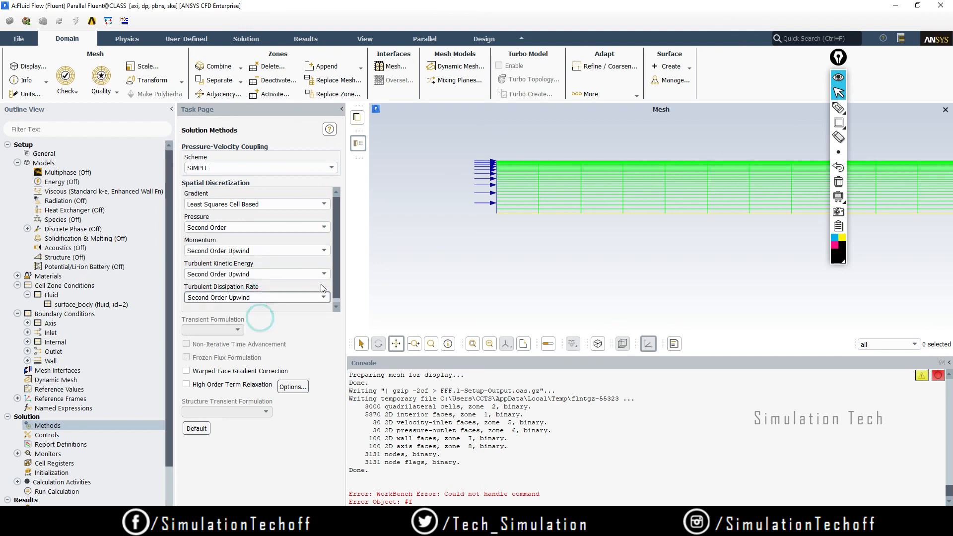
{"action": "left_click_drag", "start_coordinate": [340, 268], "coordinate": [340, 312]}
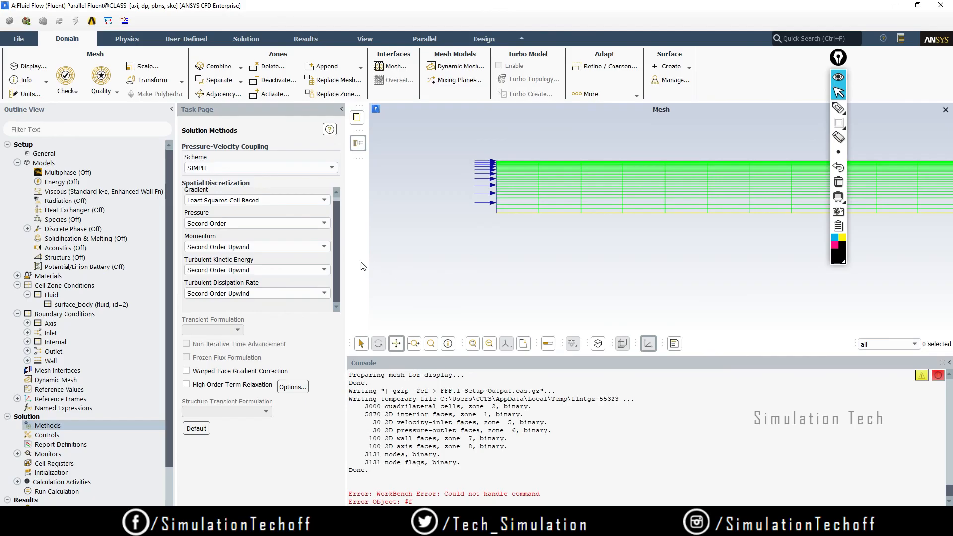
- Initialize the solution with Hybrid Initialization and check the iteration output in the console
{"action": "left_click", "coordinate": [110, 471]}
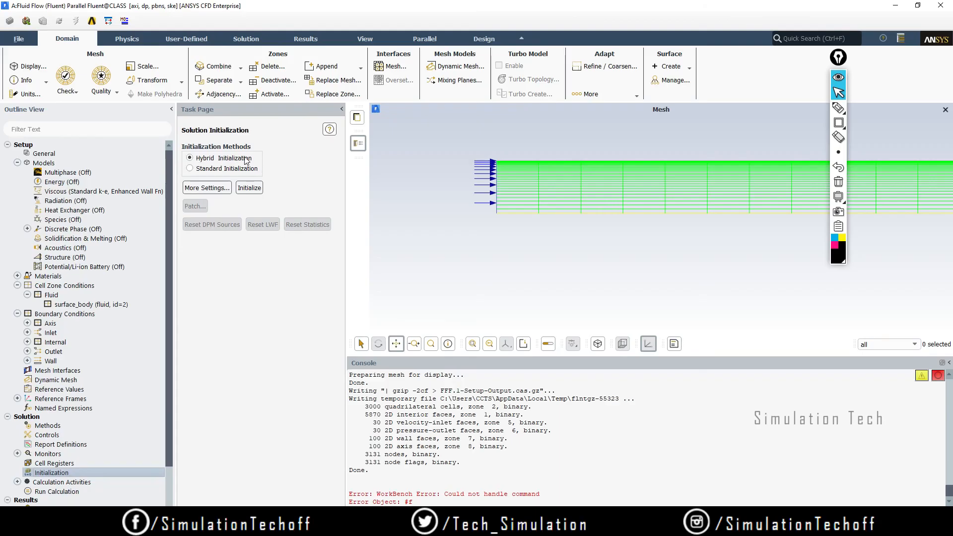
{"action": "left_click", "coordinate": [248, 188]}
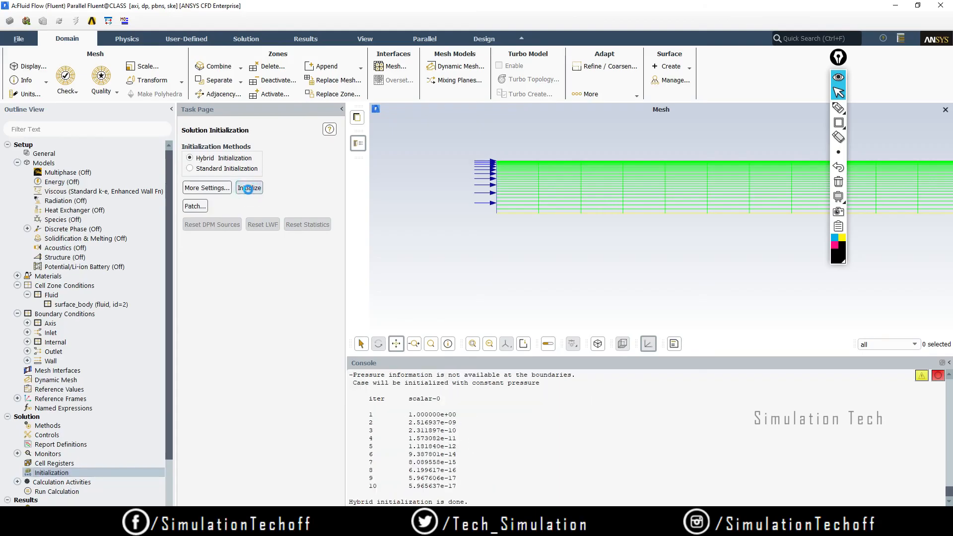
{"action": "left_click_drag", "start_coordinate": [365, 413], "coordinate": [457, 486]}
{"action": "left_click", "coordinate": [482, 487]}
- Set the number of iterations to 700 and run the calculation
{"action": "left_click", "coordinate": [93, 493]}
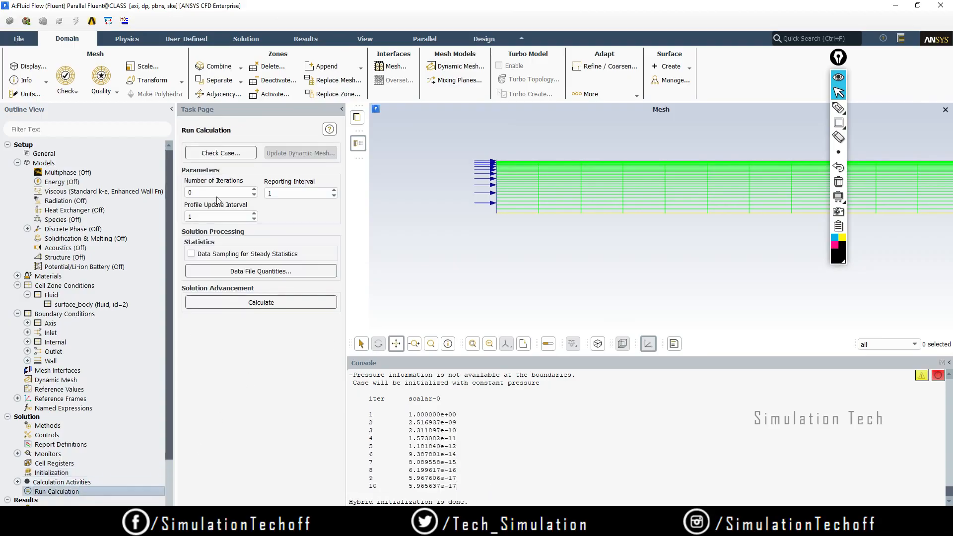
{"action": "left_click_drag", "start_coordinate": [214, 190], "coordinate": [145, 200]}
{"action": "left_click", "coordinate": [255, 302]}
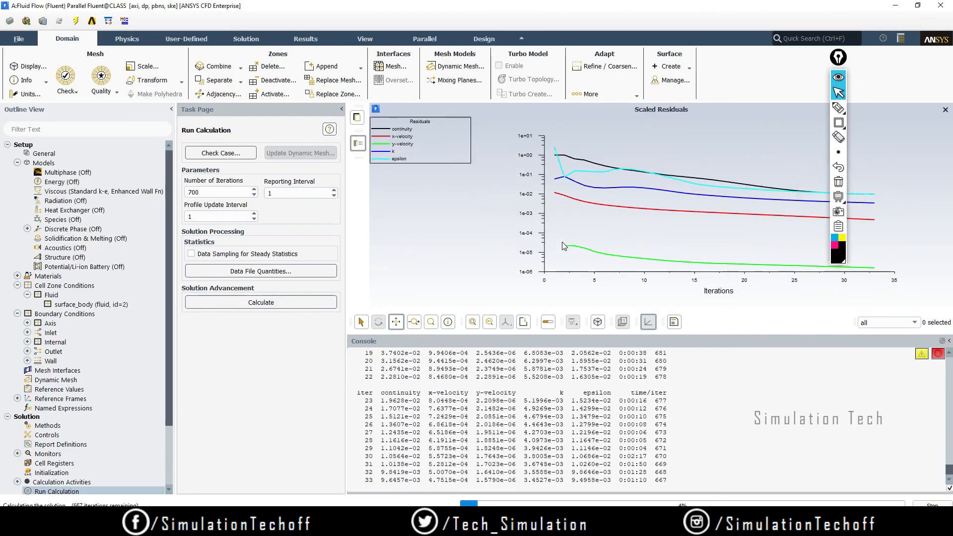
- Box the solution convergence line in the console, draw a check mark beside the completion message, and clear the annotations
{"action": "left_click", "coordinate": [838, 57]}
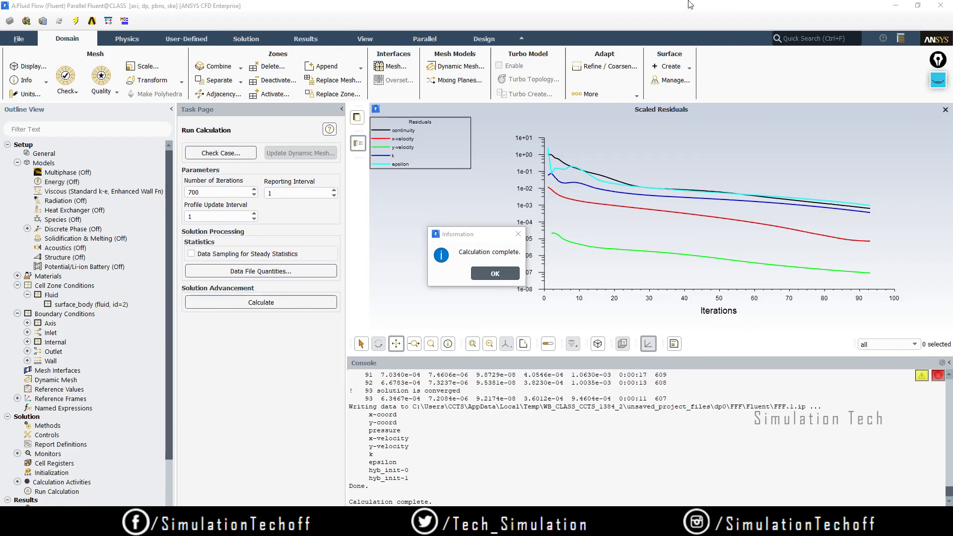
{"action": "left_click", "coordinate": [938, 79]}
{"action": "left_click", "coordinate": [939, 121]}
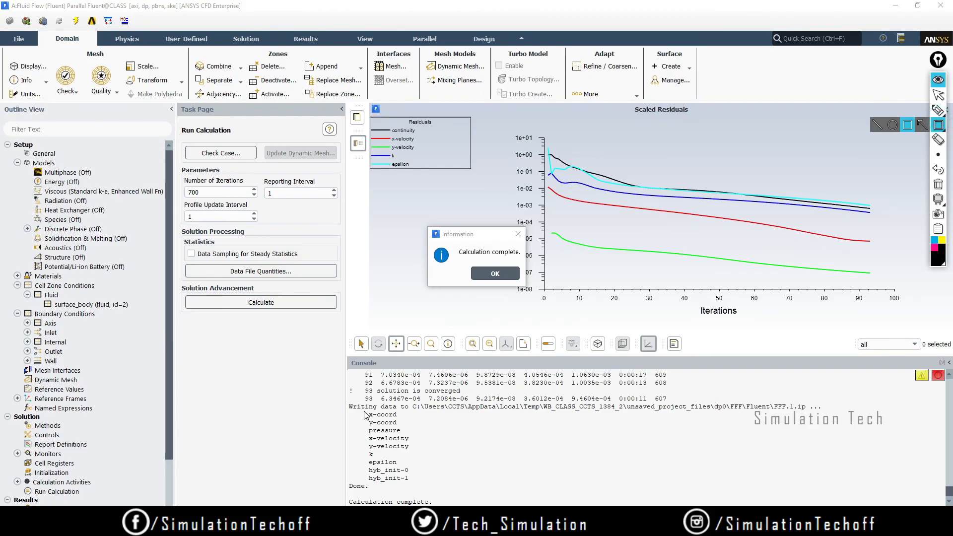
{"action": "mouse_move", "coordinate": [358, 385]}
{"action": "left_mouse_down"}
{"action": "mouse_move", "coordinate": [374, 396]}
{"action": "mouse_move", "coordinate": [480, 404]}
{"action": "mouse_move", "coordinate": [475, 398]}
{"action": "left_mouse_up"}
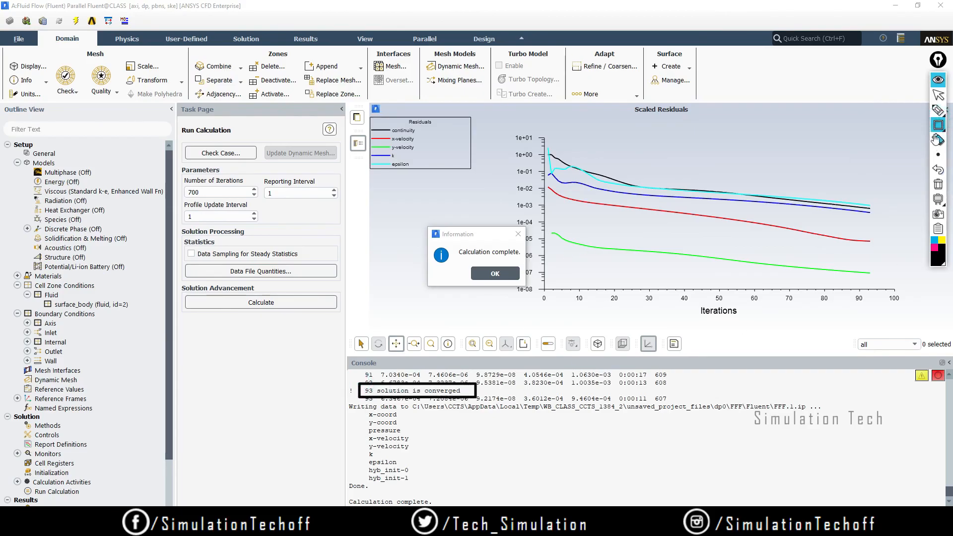
{"action": "left_click", "coordinate": [938, 154]}
{"action": "left_click", "coordinate": [939, 111]}
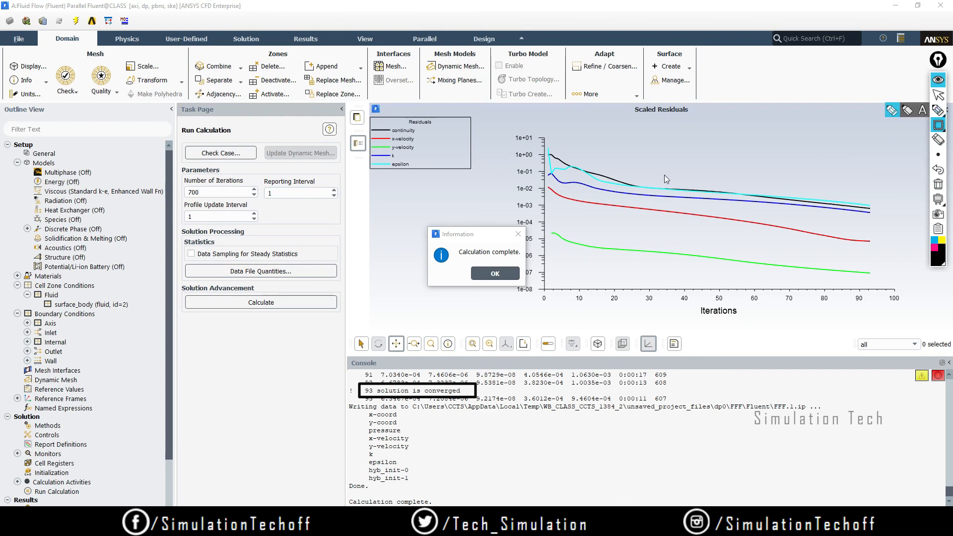
{"action": "left_click", "coordinate": [938, 110]}
{"action": "left_click_drag", "start_coordinate": [537, 252], "coordinate": [576, 234]}
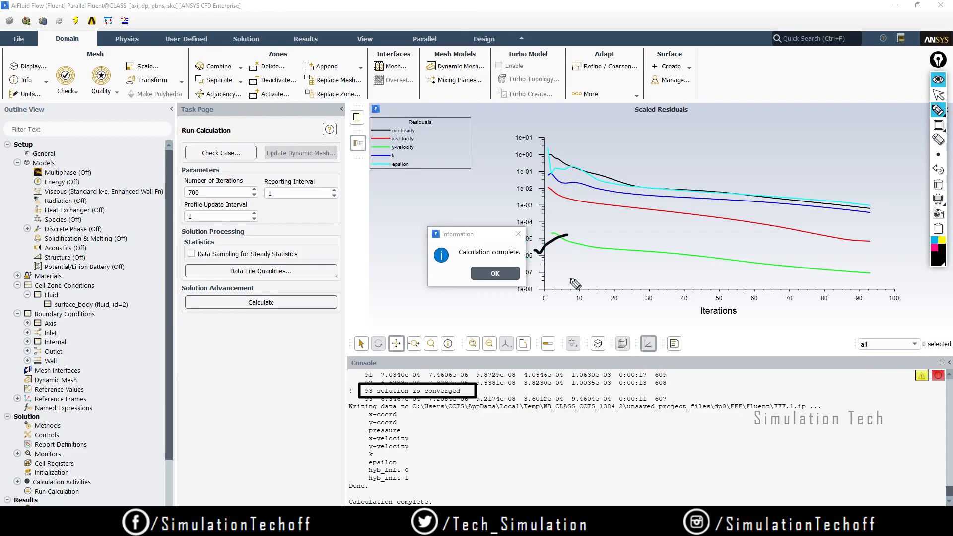
{"action": "left_click", "coordinate": [938, 184]}
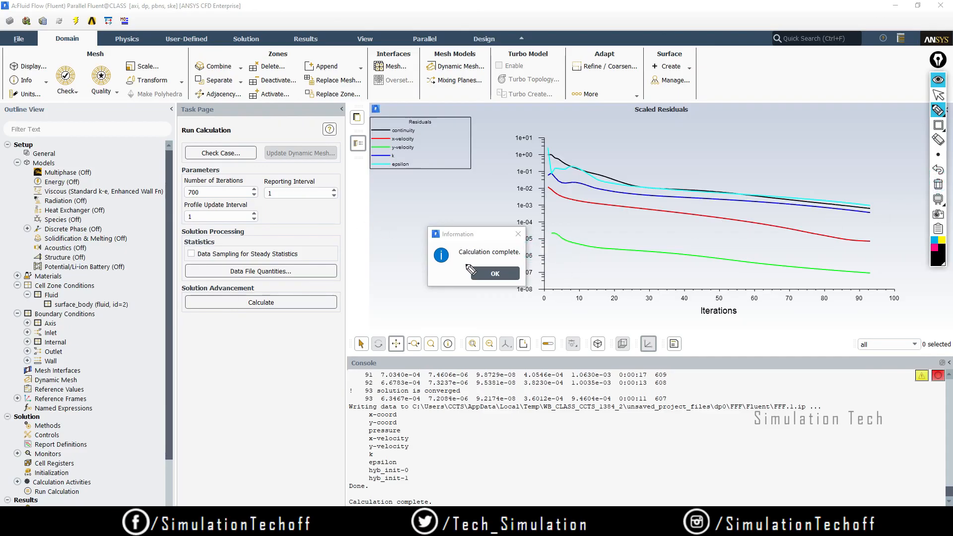
- Draw a check mark by the console's convergence line, circle the number of iterations, and clear the annotations
{"action": "left_click_drag", "start_coordinate": [469, 389], "coordinate": [484, 384]}
{"action": "mouse_move", "coordinate": [184, 177]}
{"action": "left_mouse_down"}
{"action": "mouse_move", "coordinate": [189, 198]}
{"action": "mouse_move", "coordinate": [219, 198]}
{"action": "mouse_move", "coordinate": [170, 183]}
{"action": "left_mouse_up"}
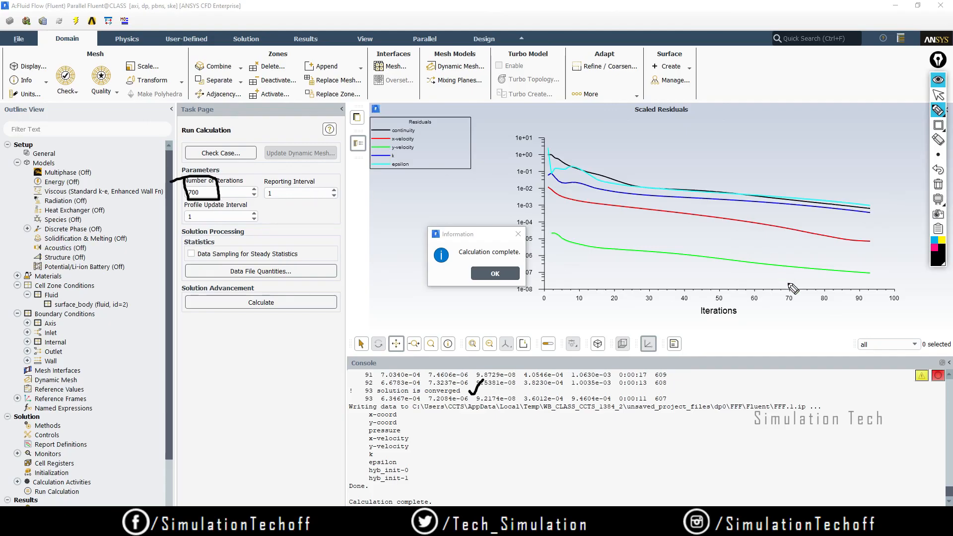
{"action": "left_click", "coordinate": [938, 183]}
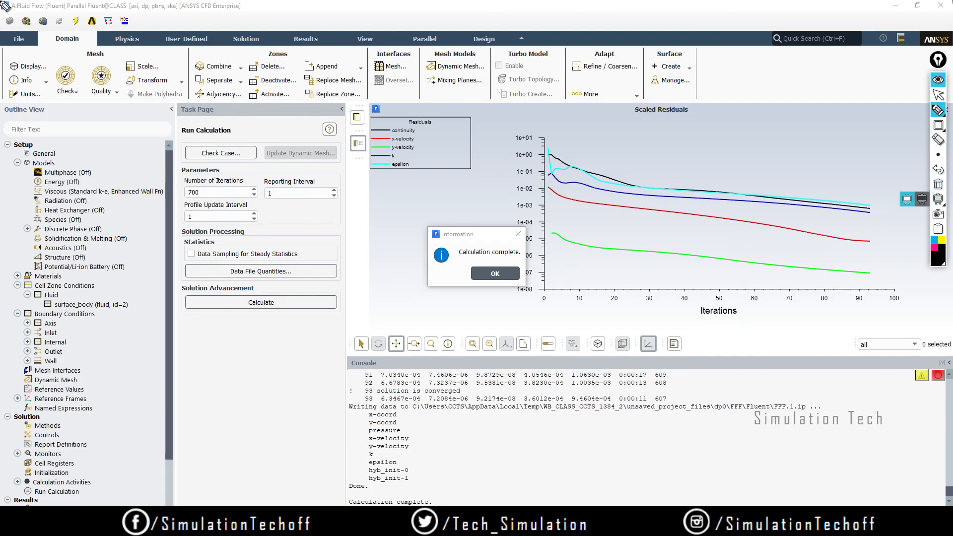
{"action": "left_click", "coordinate": [941, 68]}
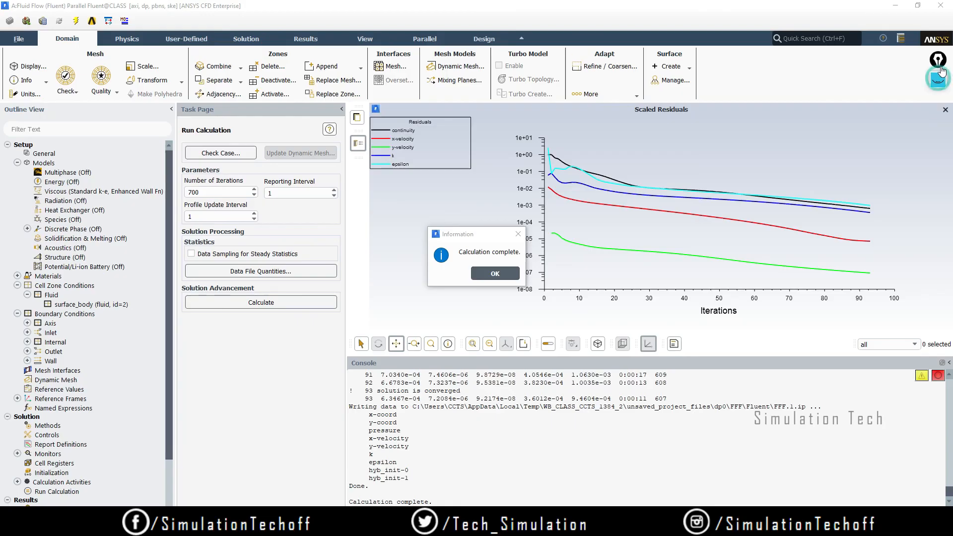
- Quit Fluent, dismissing the completion message, and open the Results of the fluid flow system in Workbench
{"action": "left_click", "coordinate": [943, 5]}
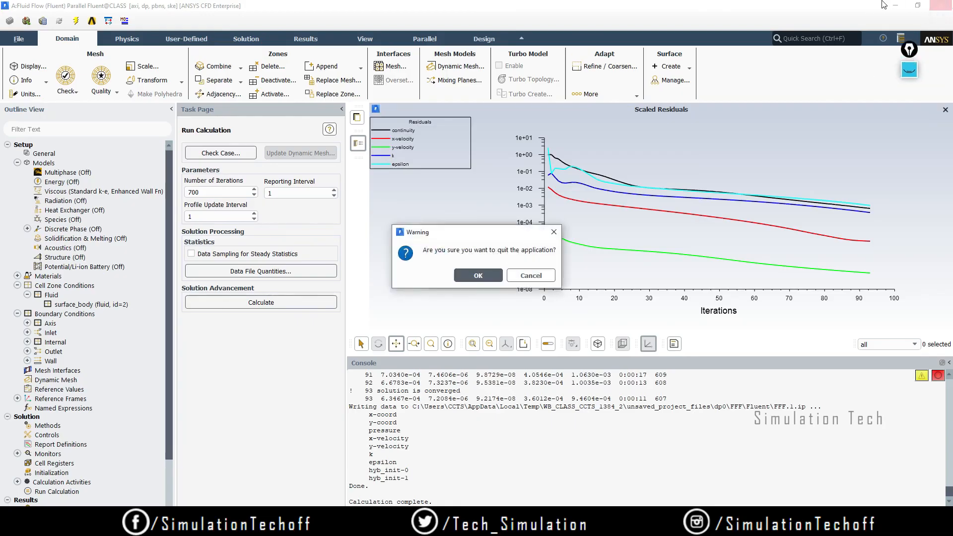
{"action": "left_click", "coordinate": [472, 278]}
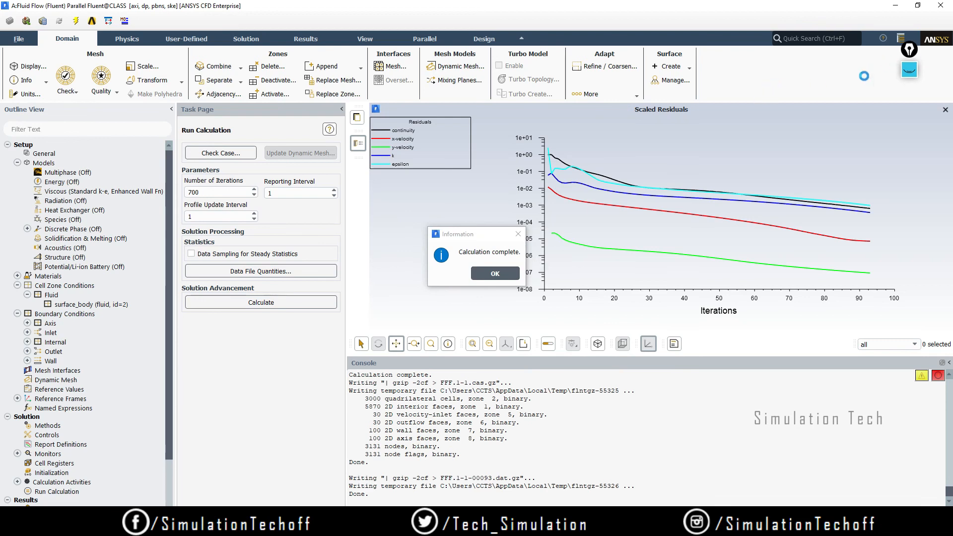
{"action": "left_click", "coordinate": [491, 274]}
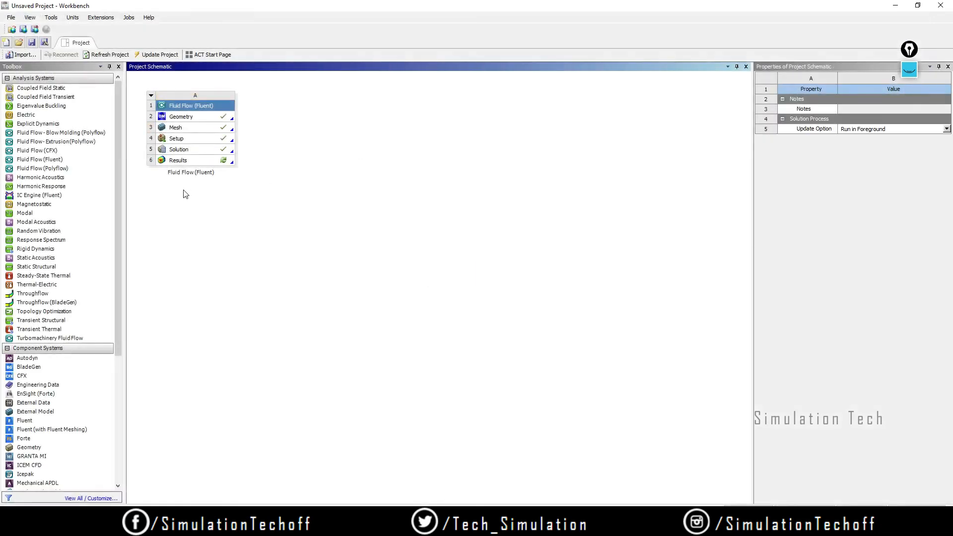
{"action": "left_click", "coordinate": [187, 162]}
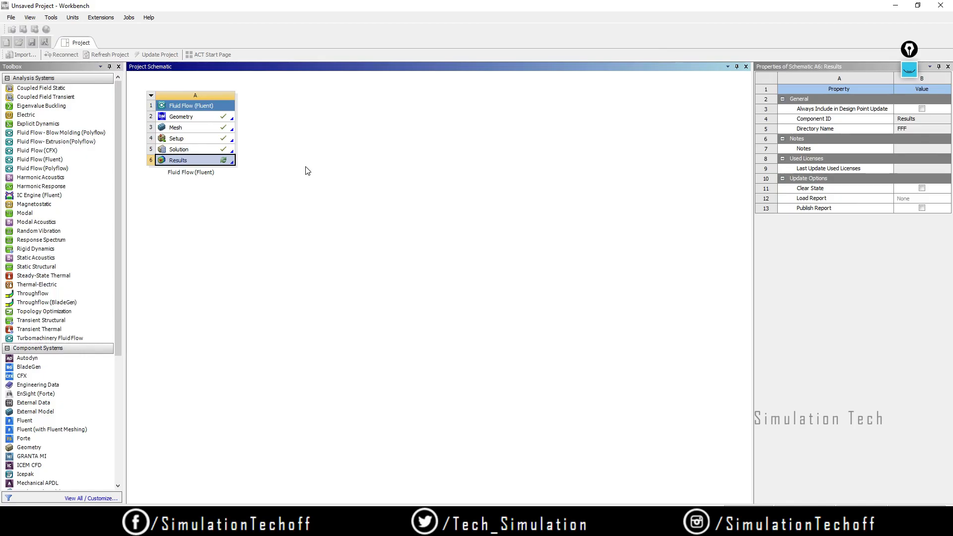